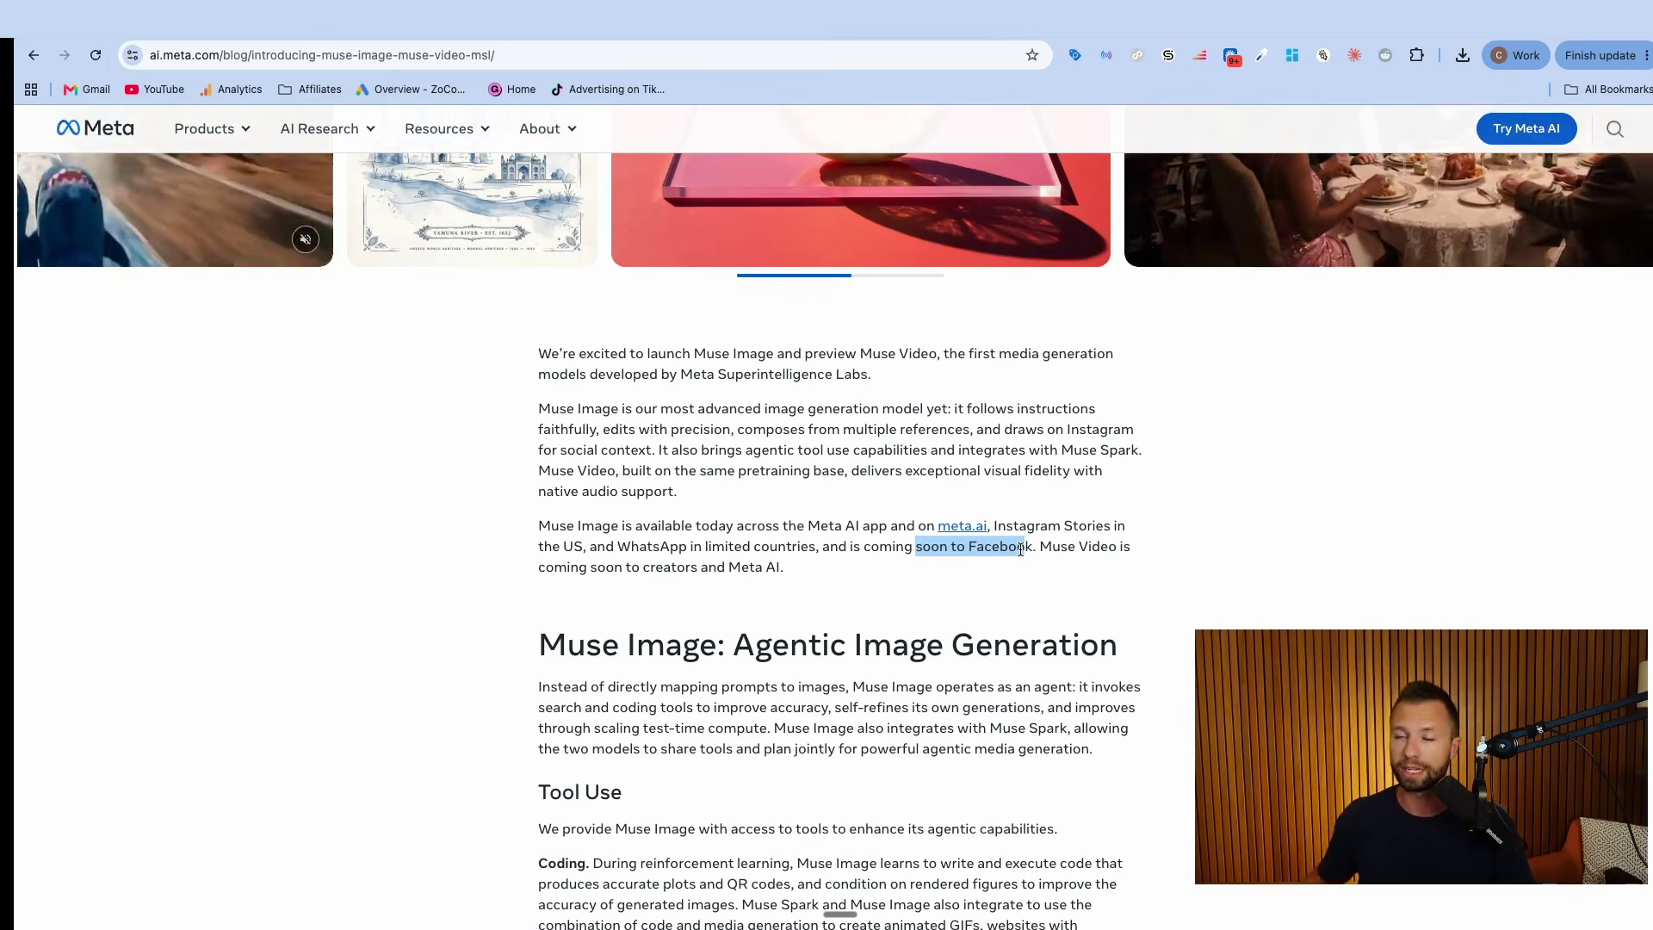
# - Review the headlines and availability details in Meta's articles introducing Muse Image and Muse Video
pyautogui.click(961, 527)
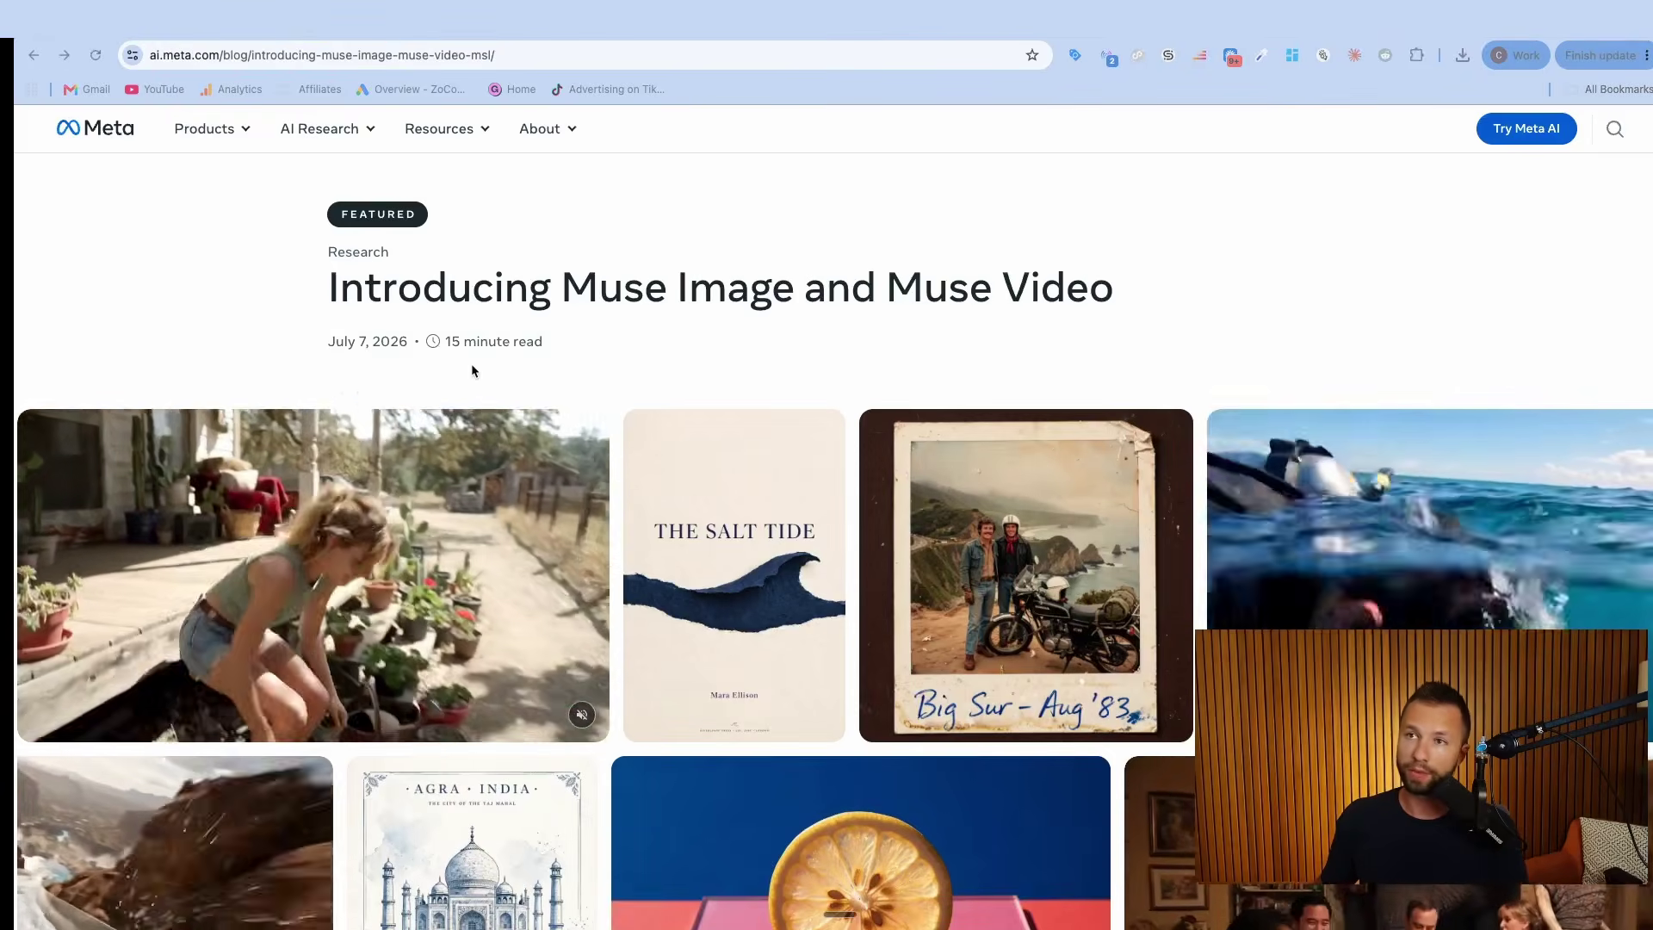
pyautogui.moveTo(646, 291); pyautogui.dragTo(326, 297)
pyautogui.tripleClick(877, 290)
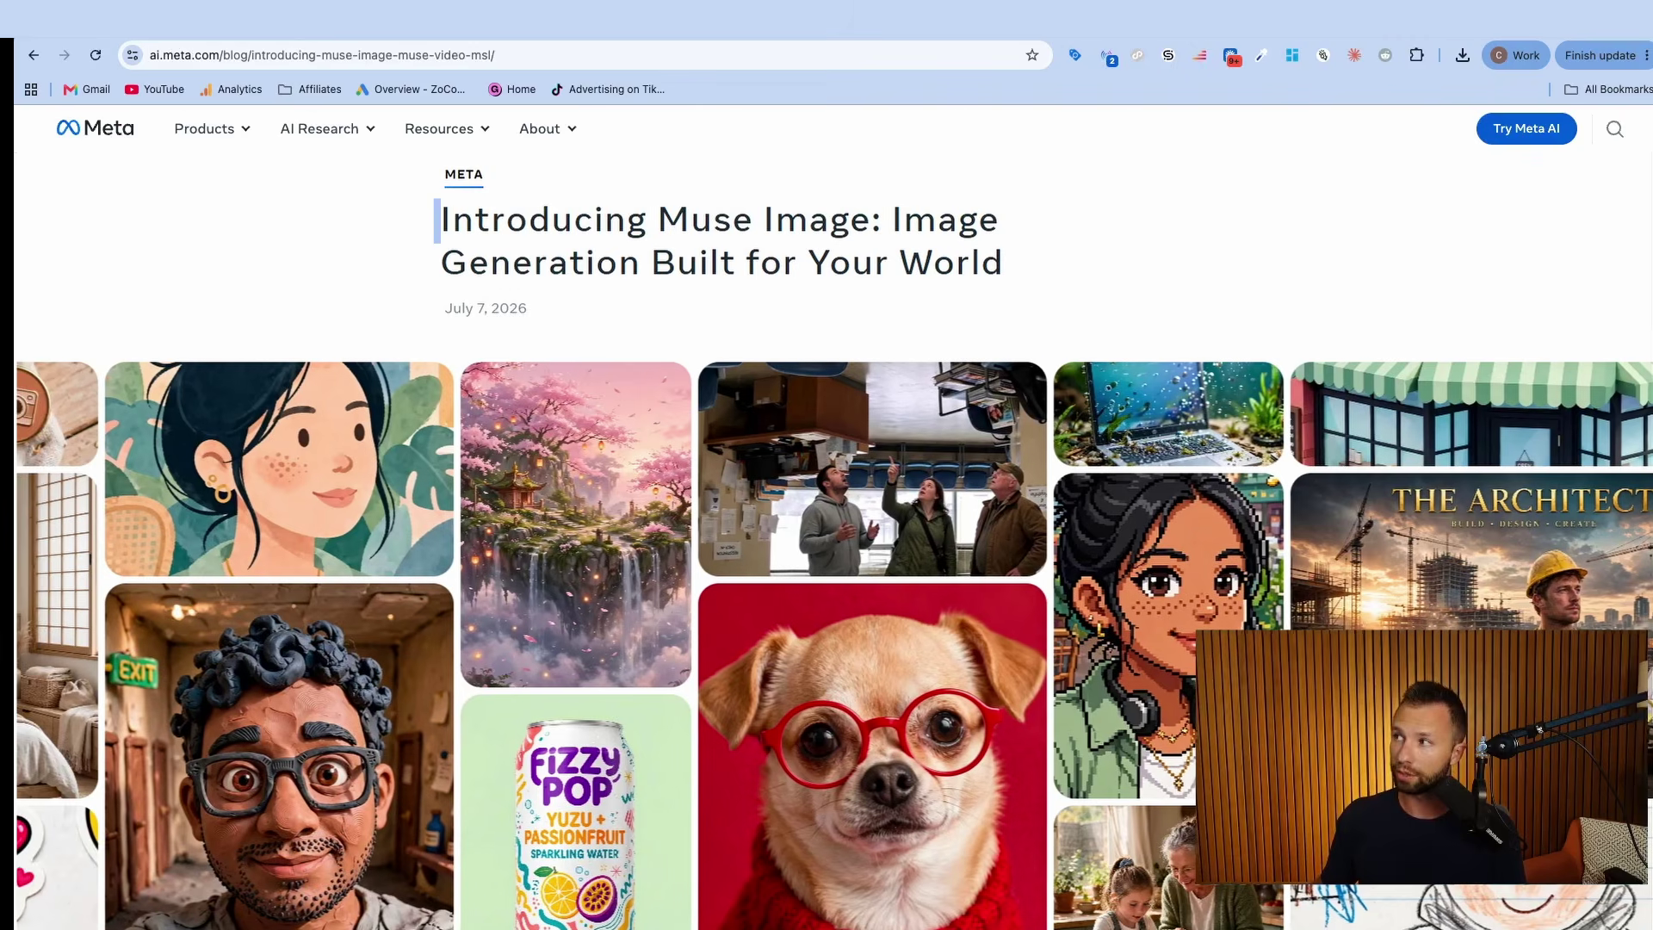
pyautogui.moveTo(439, 220); pyautogui.dragTo(884, 220)
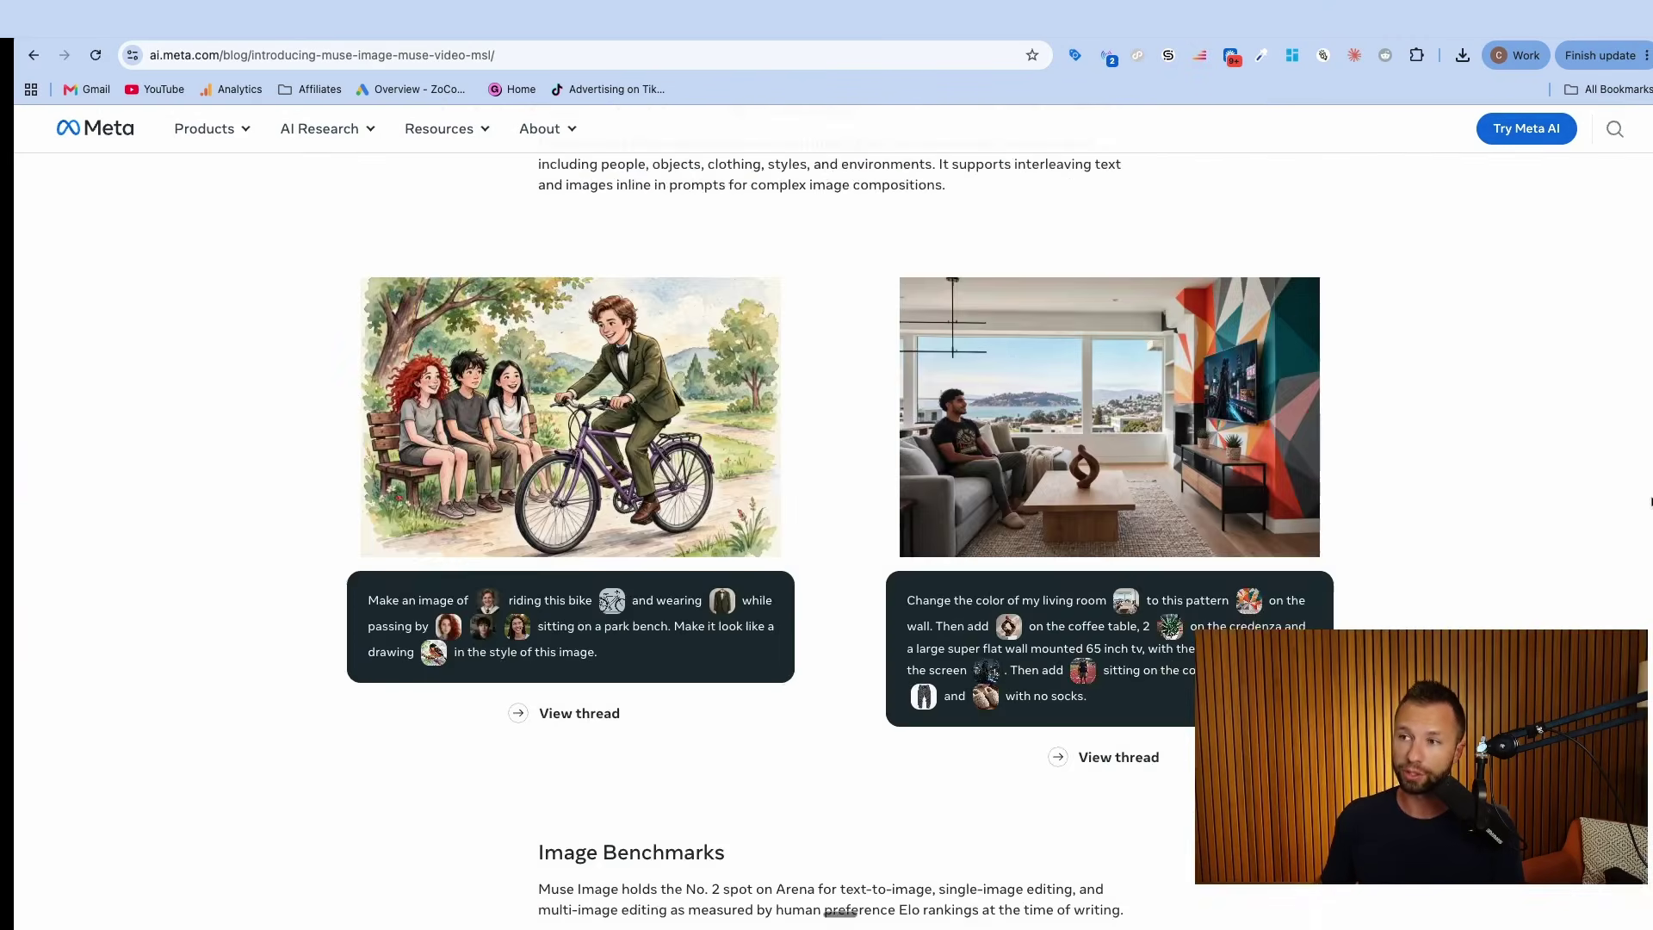
# - Examine the Muse Image examples and browse through the sample clips in the Muse Video carousel
pyautogui.scroll(-3, 1638, 589)
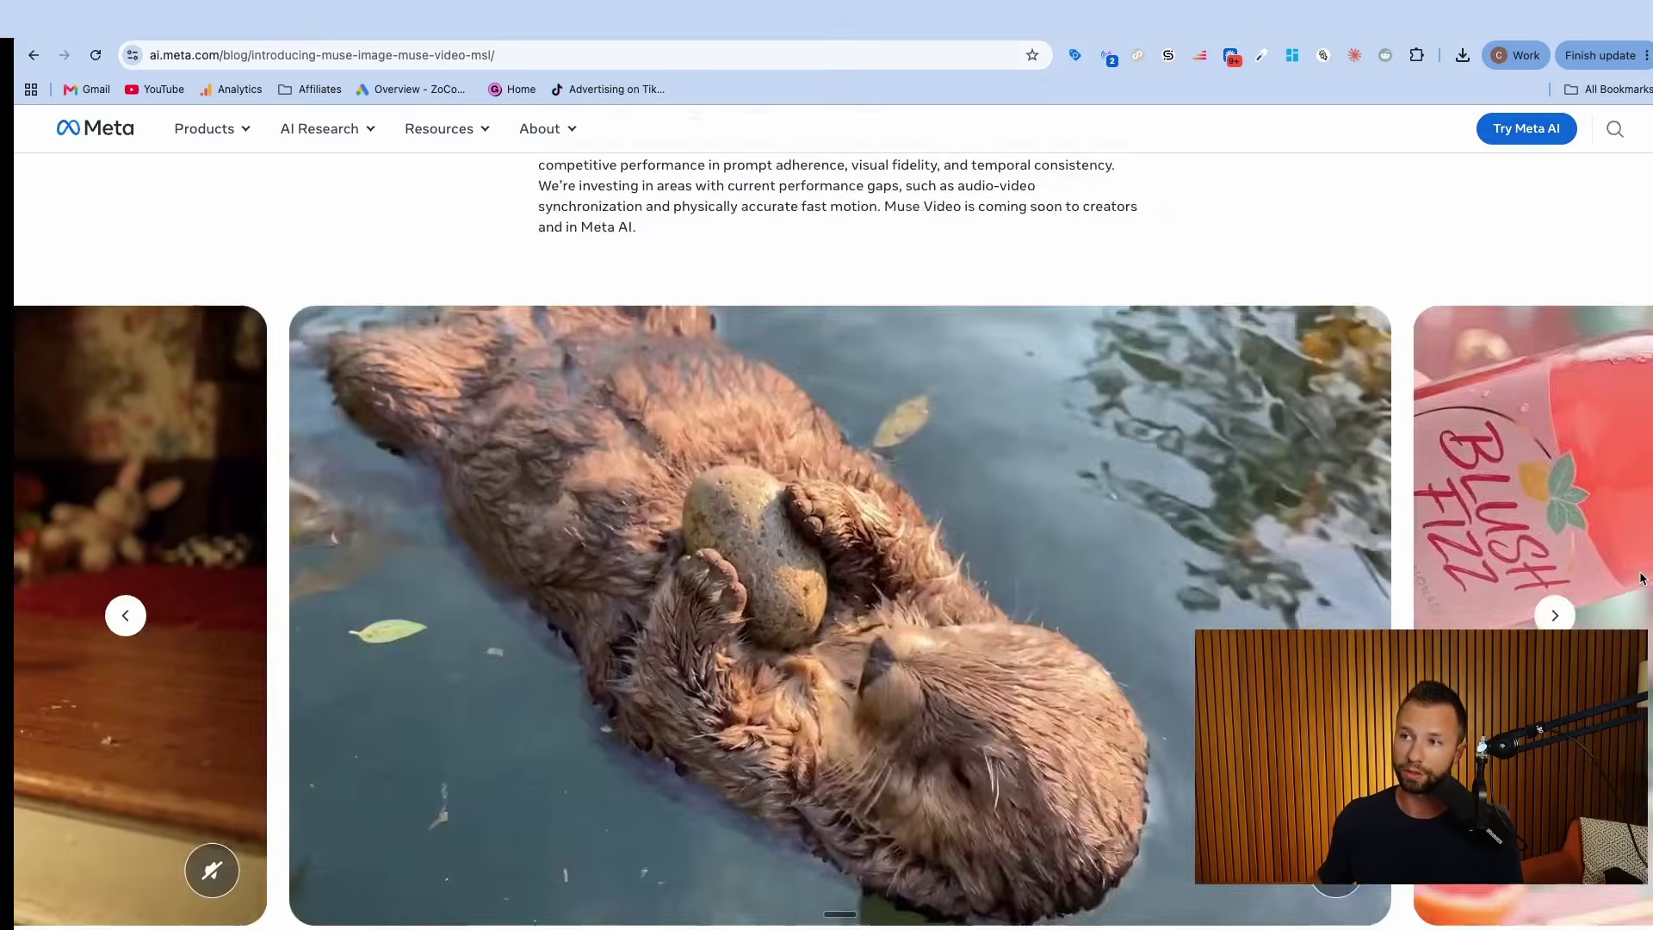
pyautogui.scroll(-2, 1638, 589)
pyautogui.scroll(2, 1639, 589)
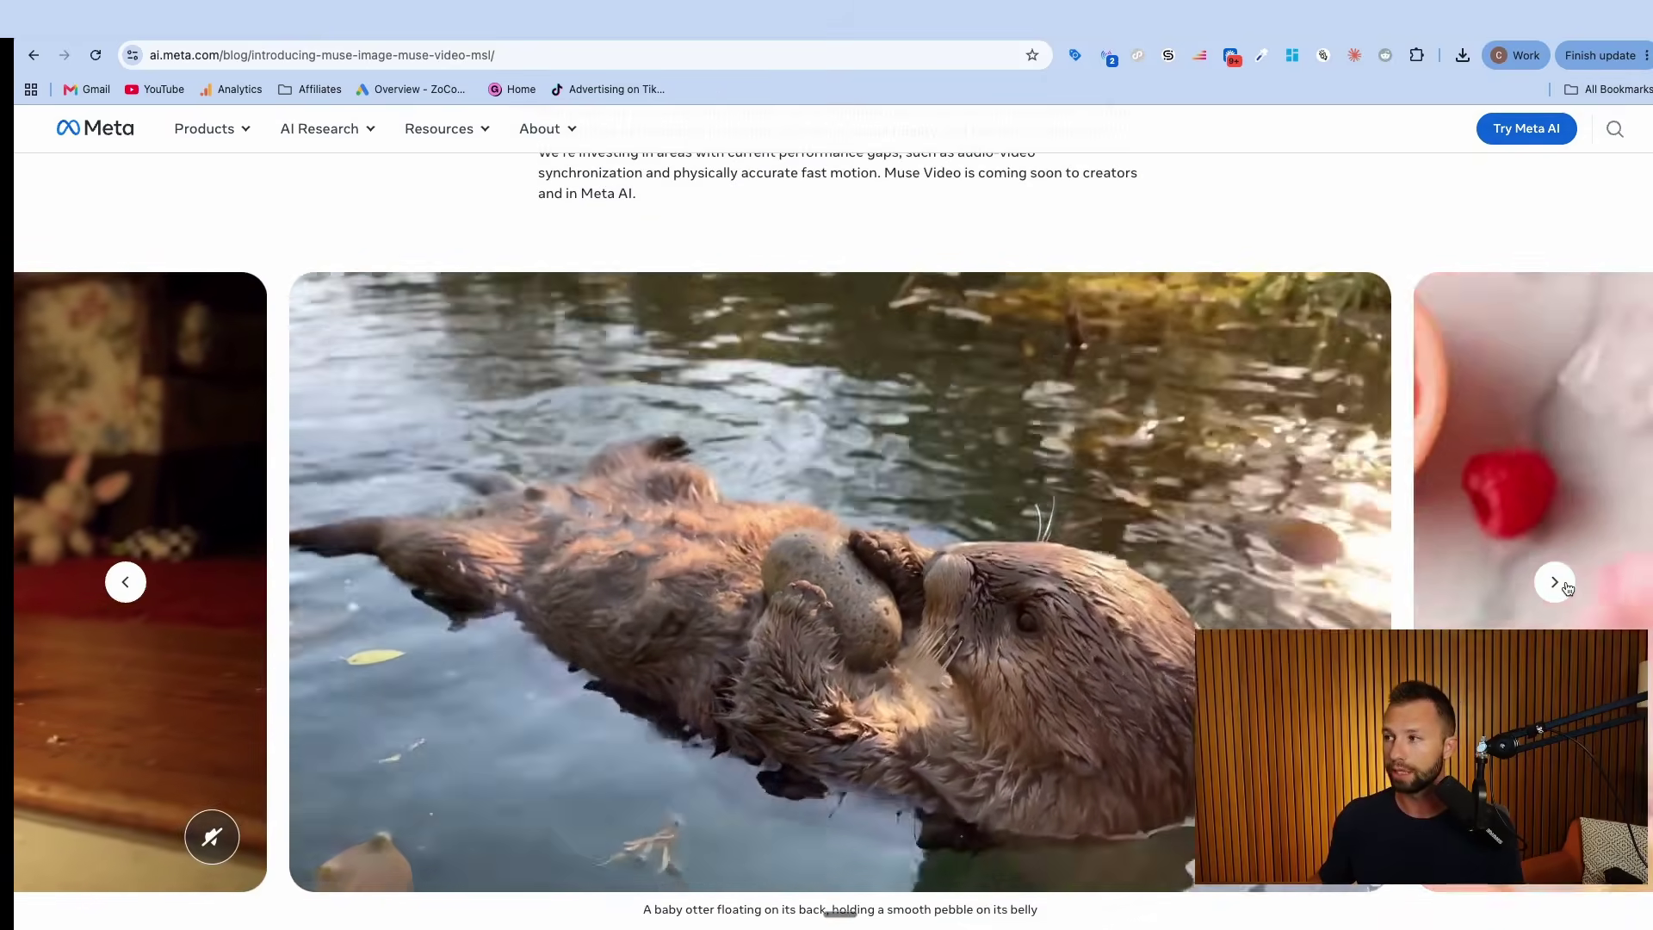
pyautogui.click(1553, 585)
pyautogui.click(1553, 584)
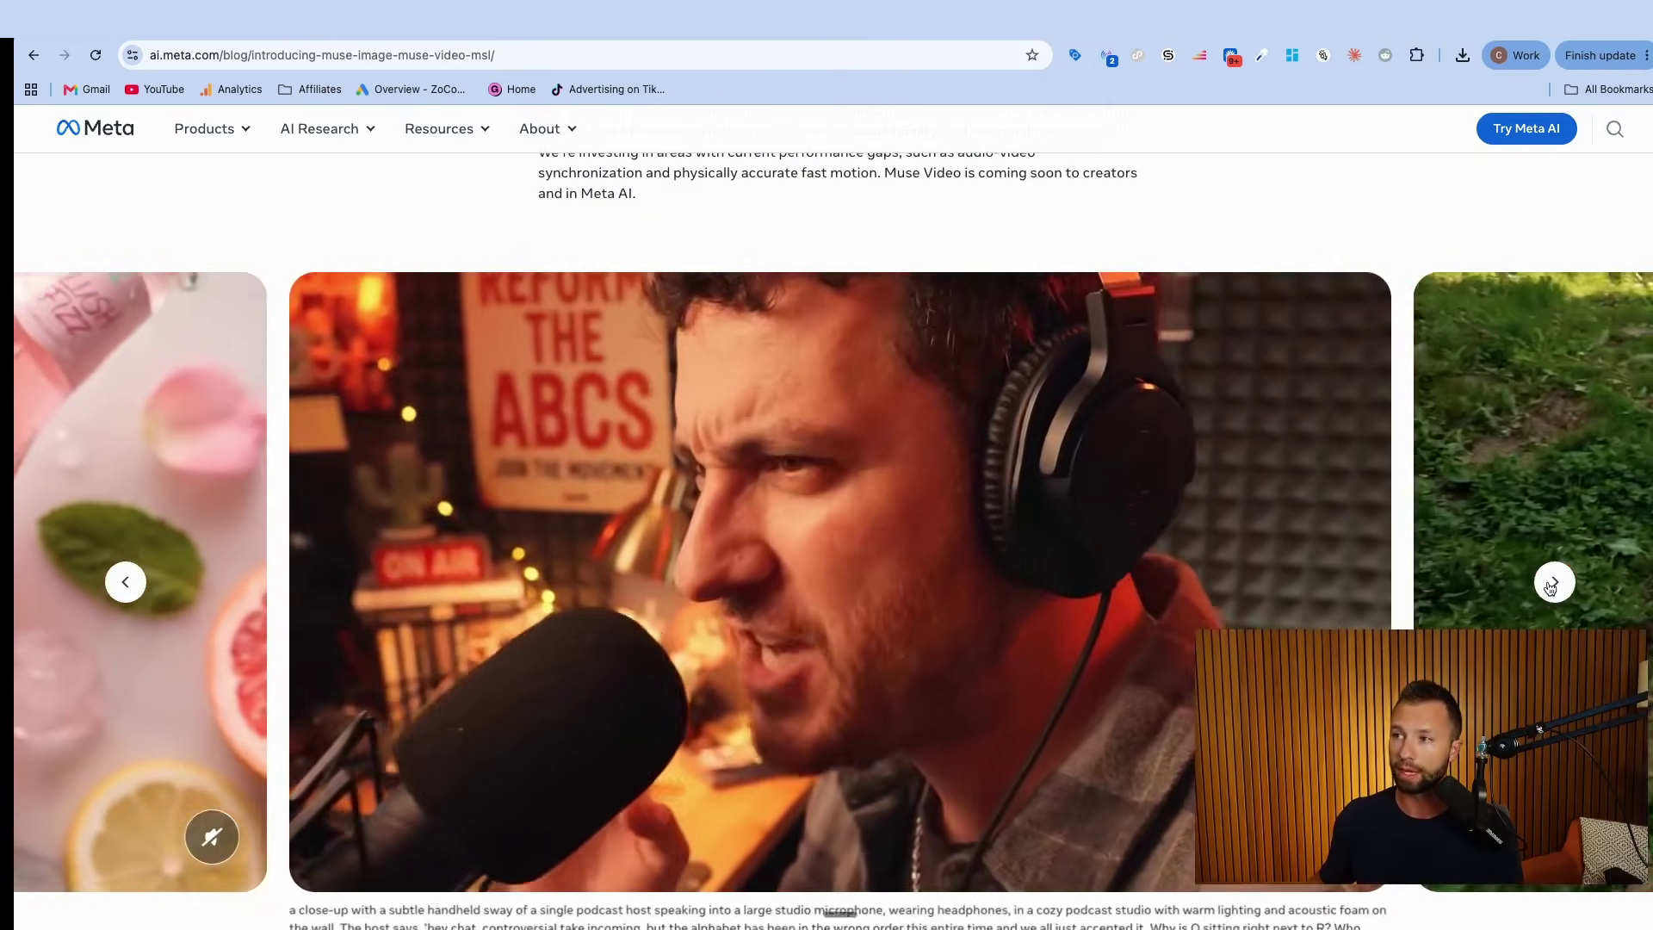
pyautogui.click(1553, 584)
pyautogui.scroll(1, 656, 394)
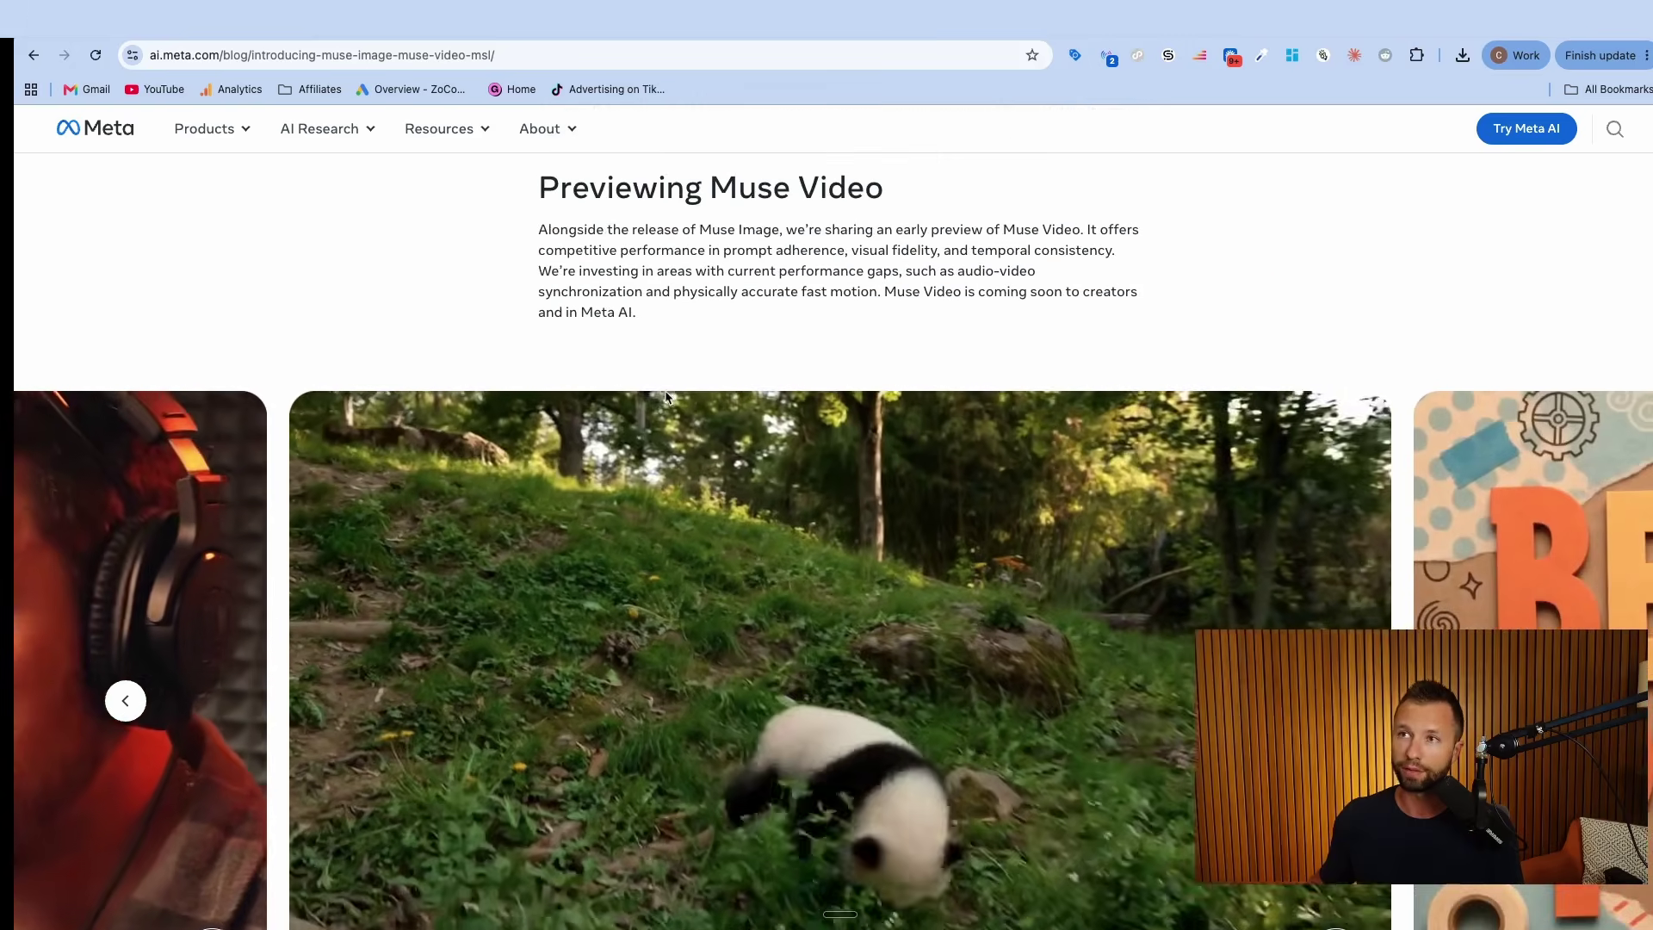
# - Read the "Previewing Muse Video" paragraph, highlighting its text, and examine the Image Benchmarks leaderboards
pyautogui.scroll(1, 655, 394)
pyautogui.moveTo(533, 314); pyautogui.dragTo(704, 402)
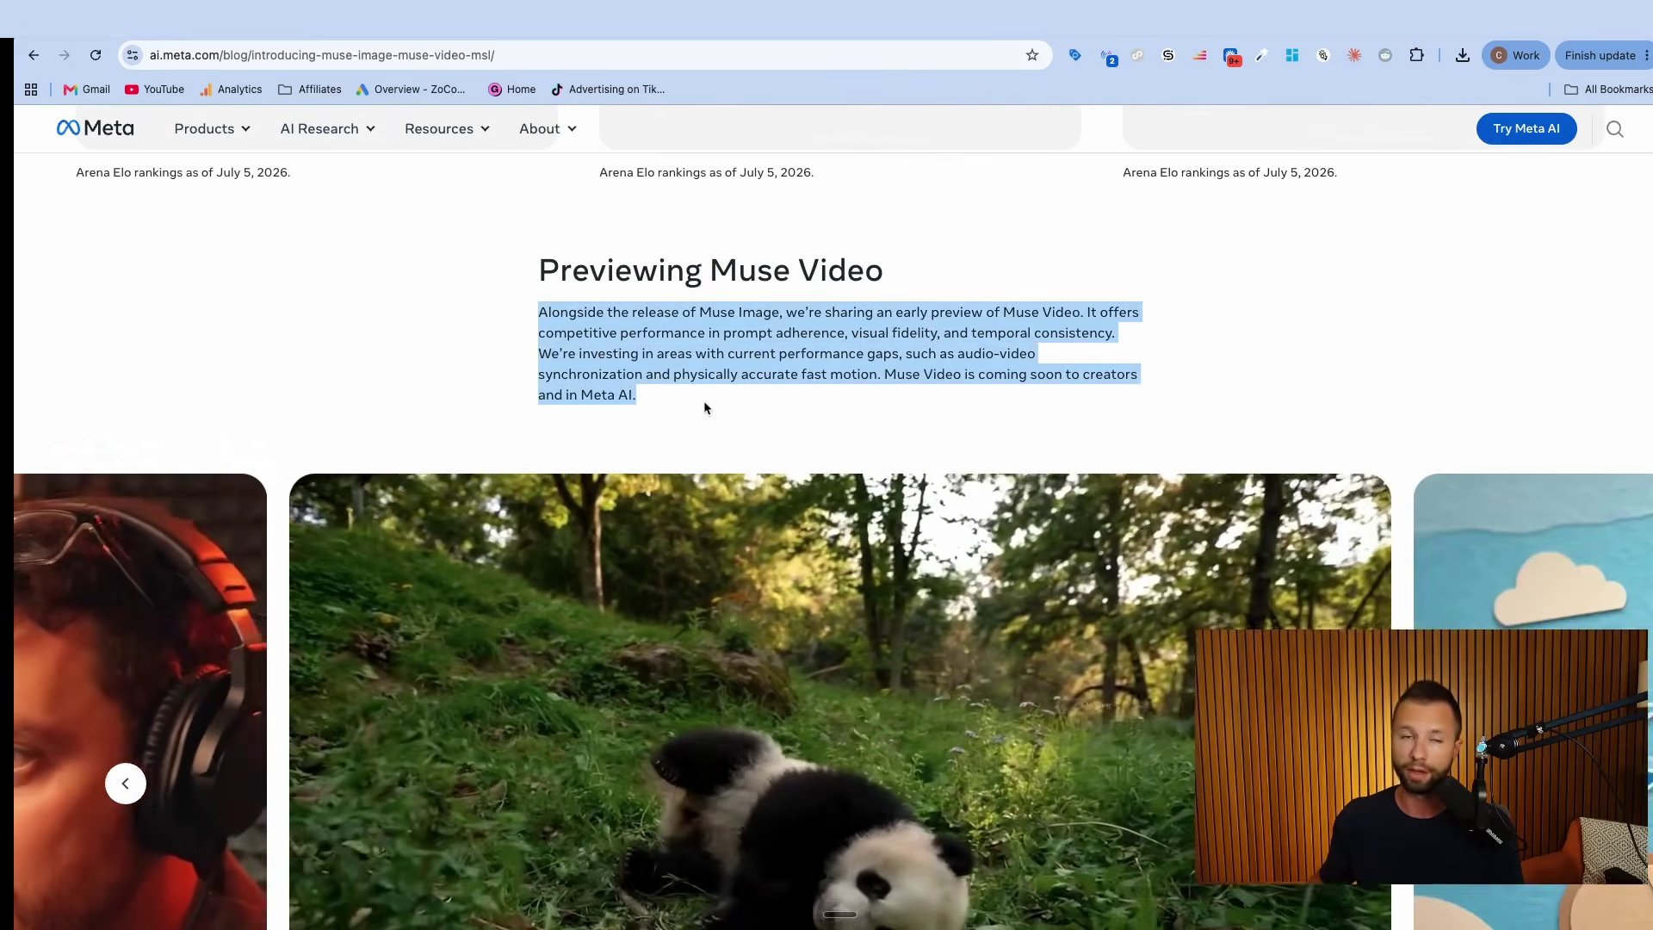
pyautogui.scroll(2, 792, 402)
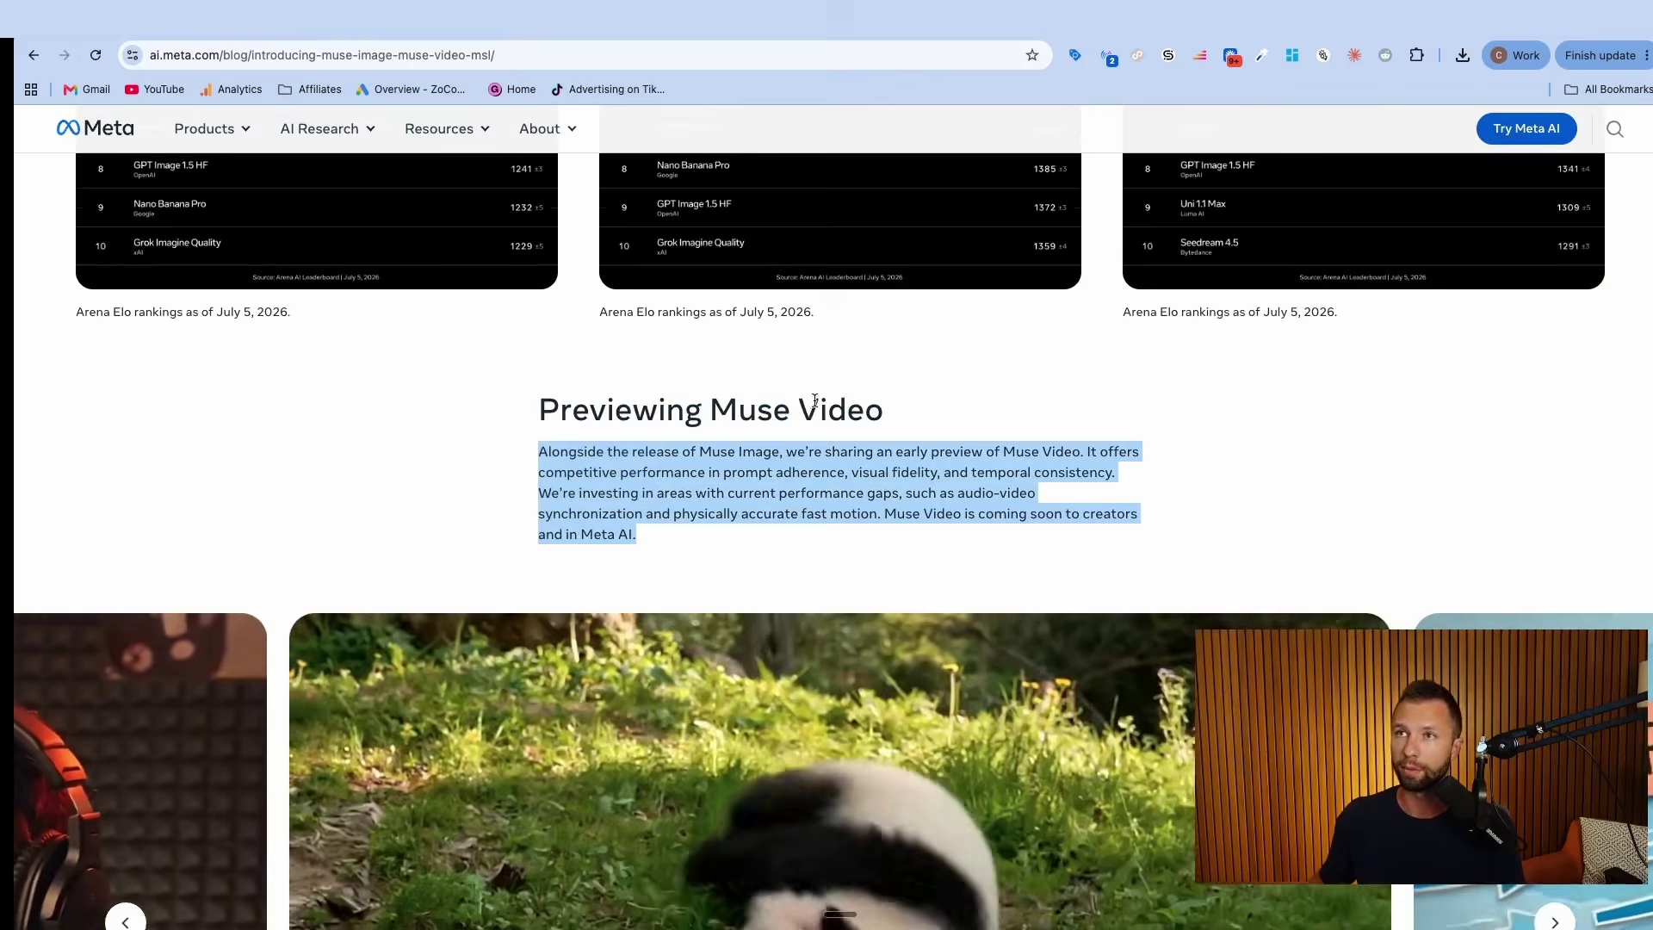
pyautogui.scroll(5, 816, 404)
pyautogui.scroll(3, 817, 405)
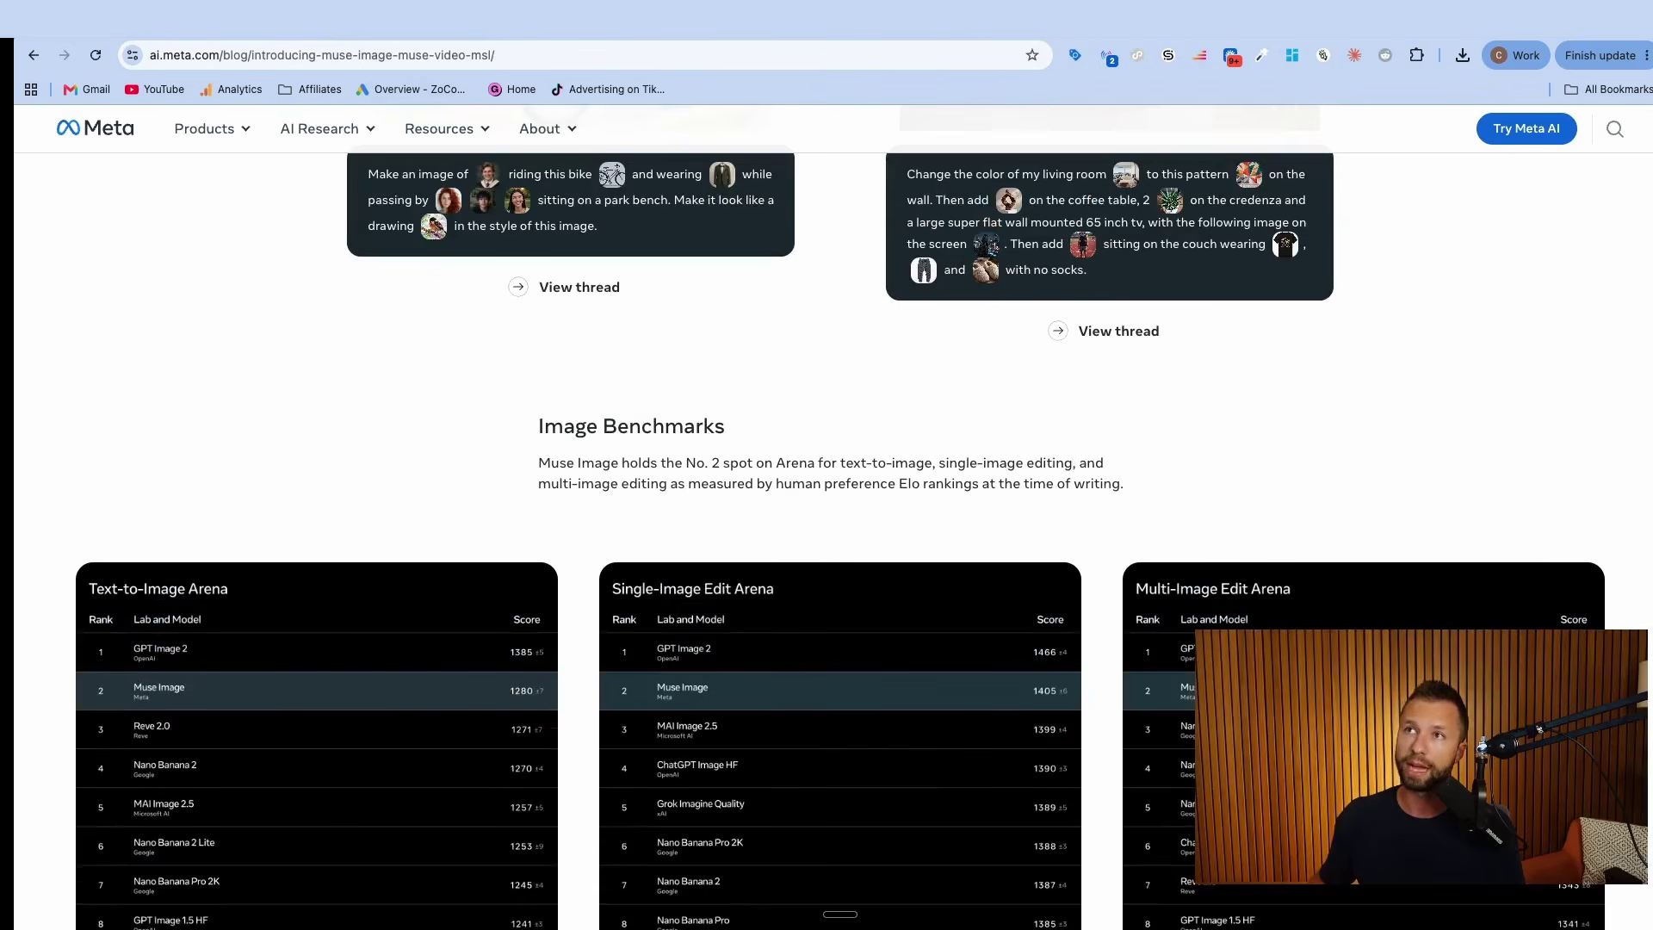
# - Switch to Meta AI and look over its sidebar and the Create image template suggestions
pyautogui.hotkey('ctrl', 'Tab')
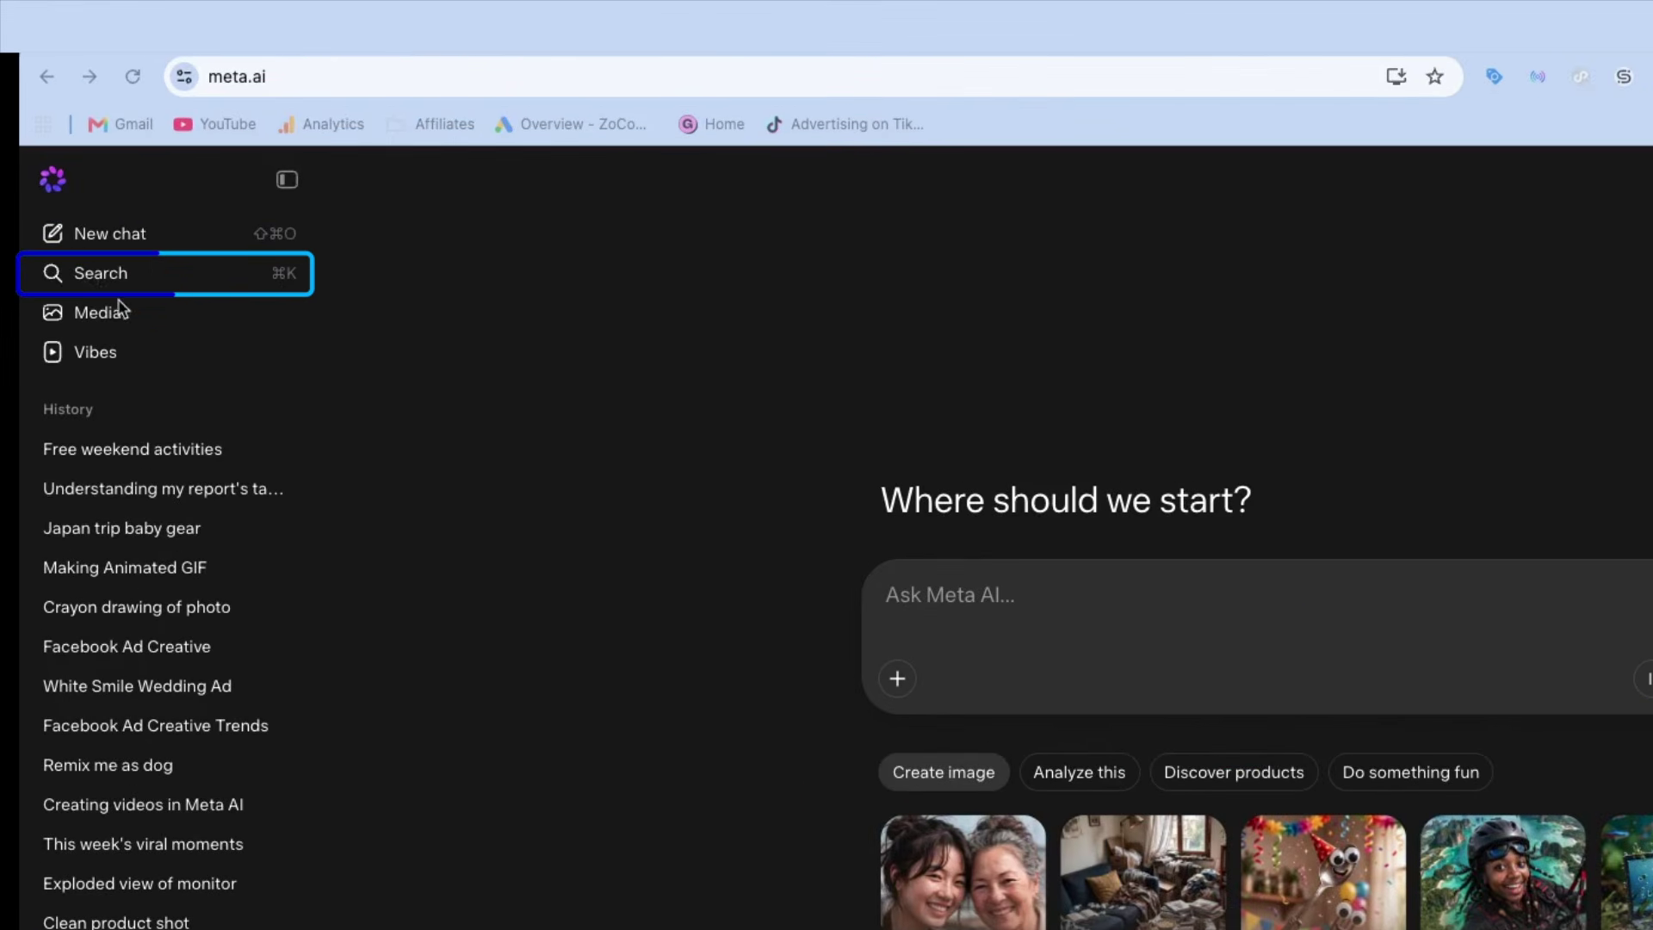
pyautogui.click(287, 179)
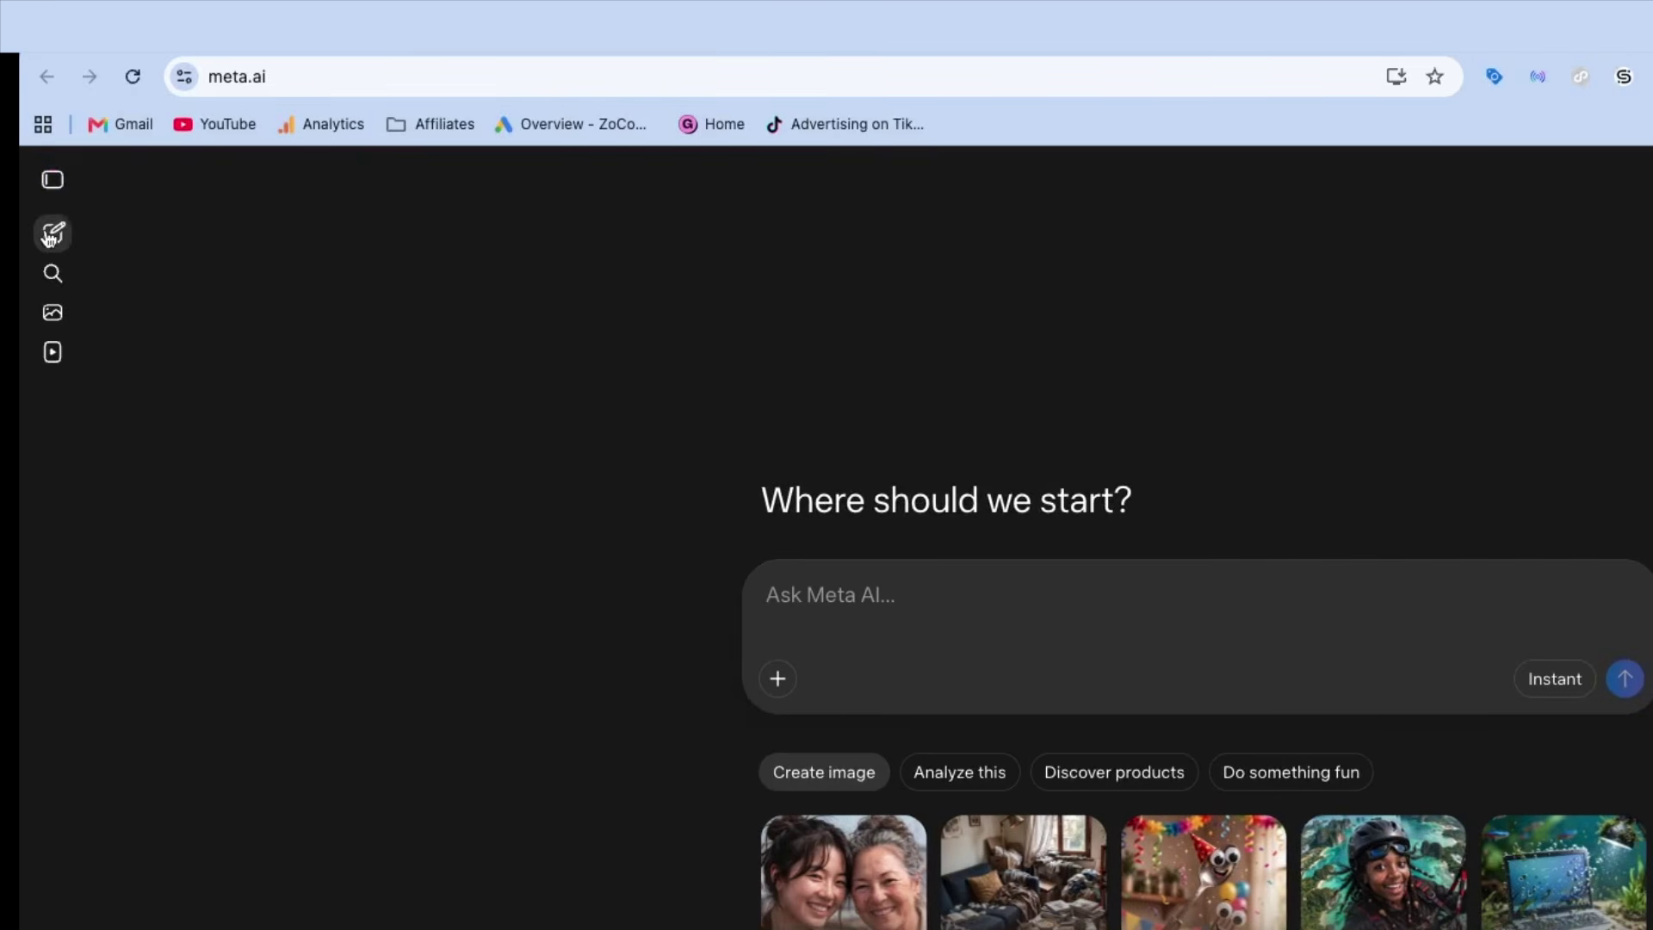
pyautogui.click(53, 179)
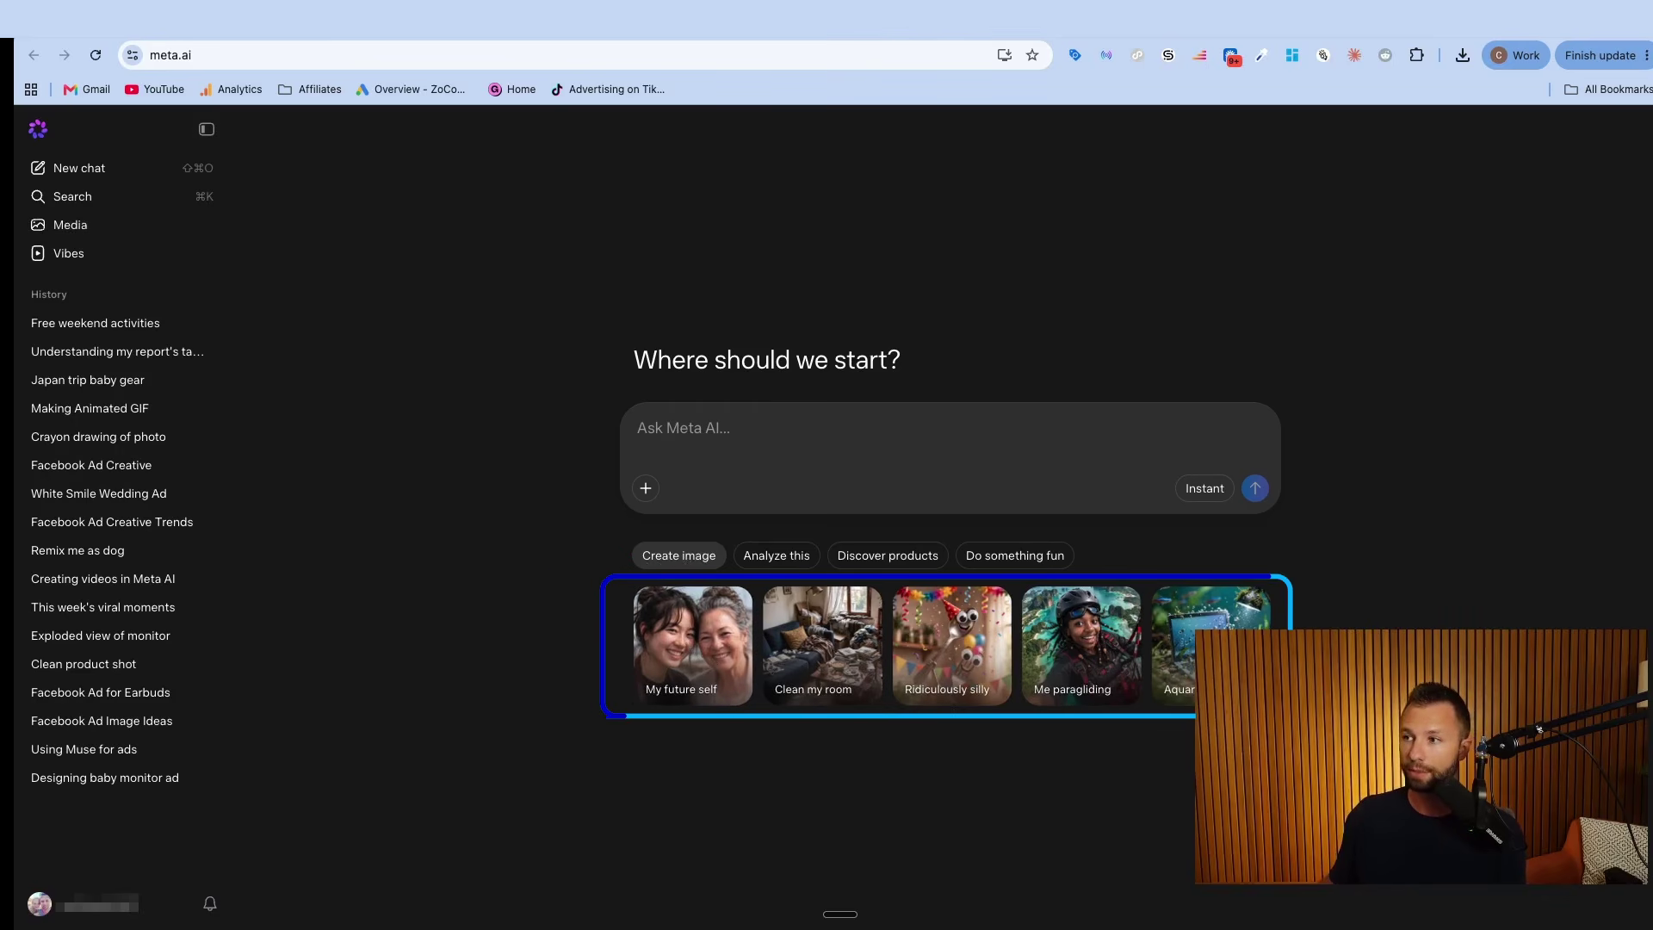
pyautogui.hscroll(10, 750, 658)
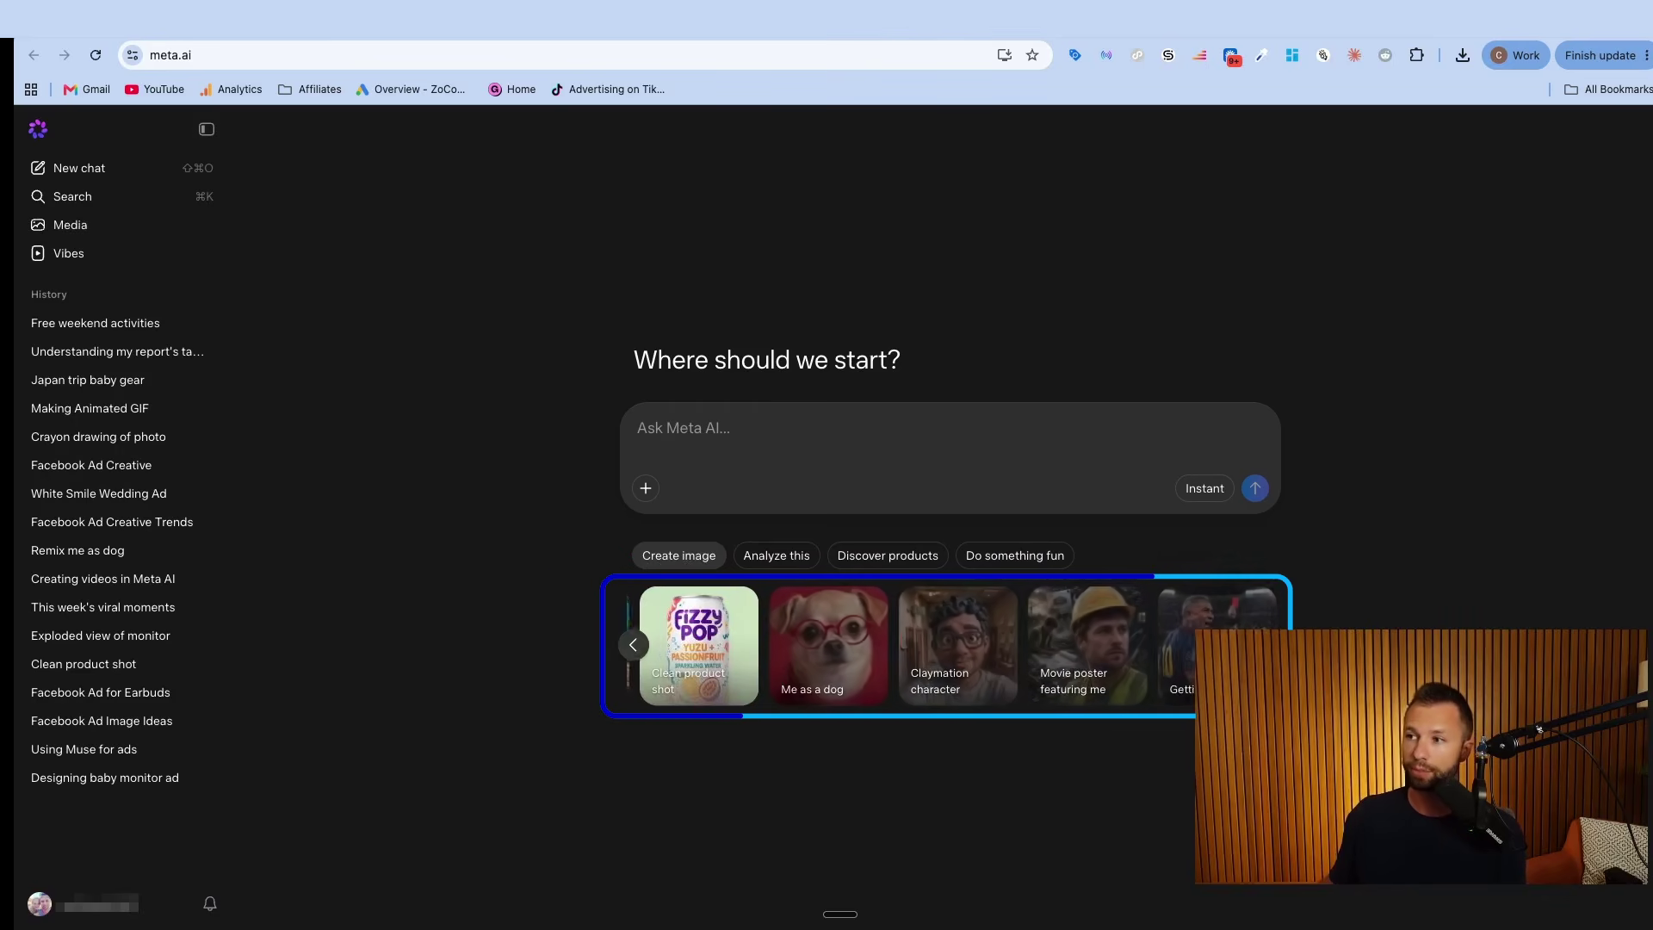
pyautogui.click(635, 647)
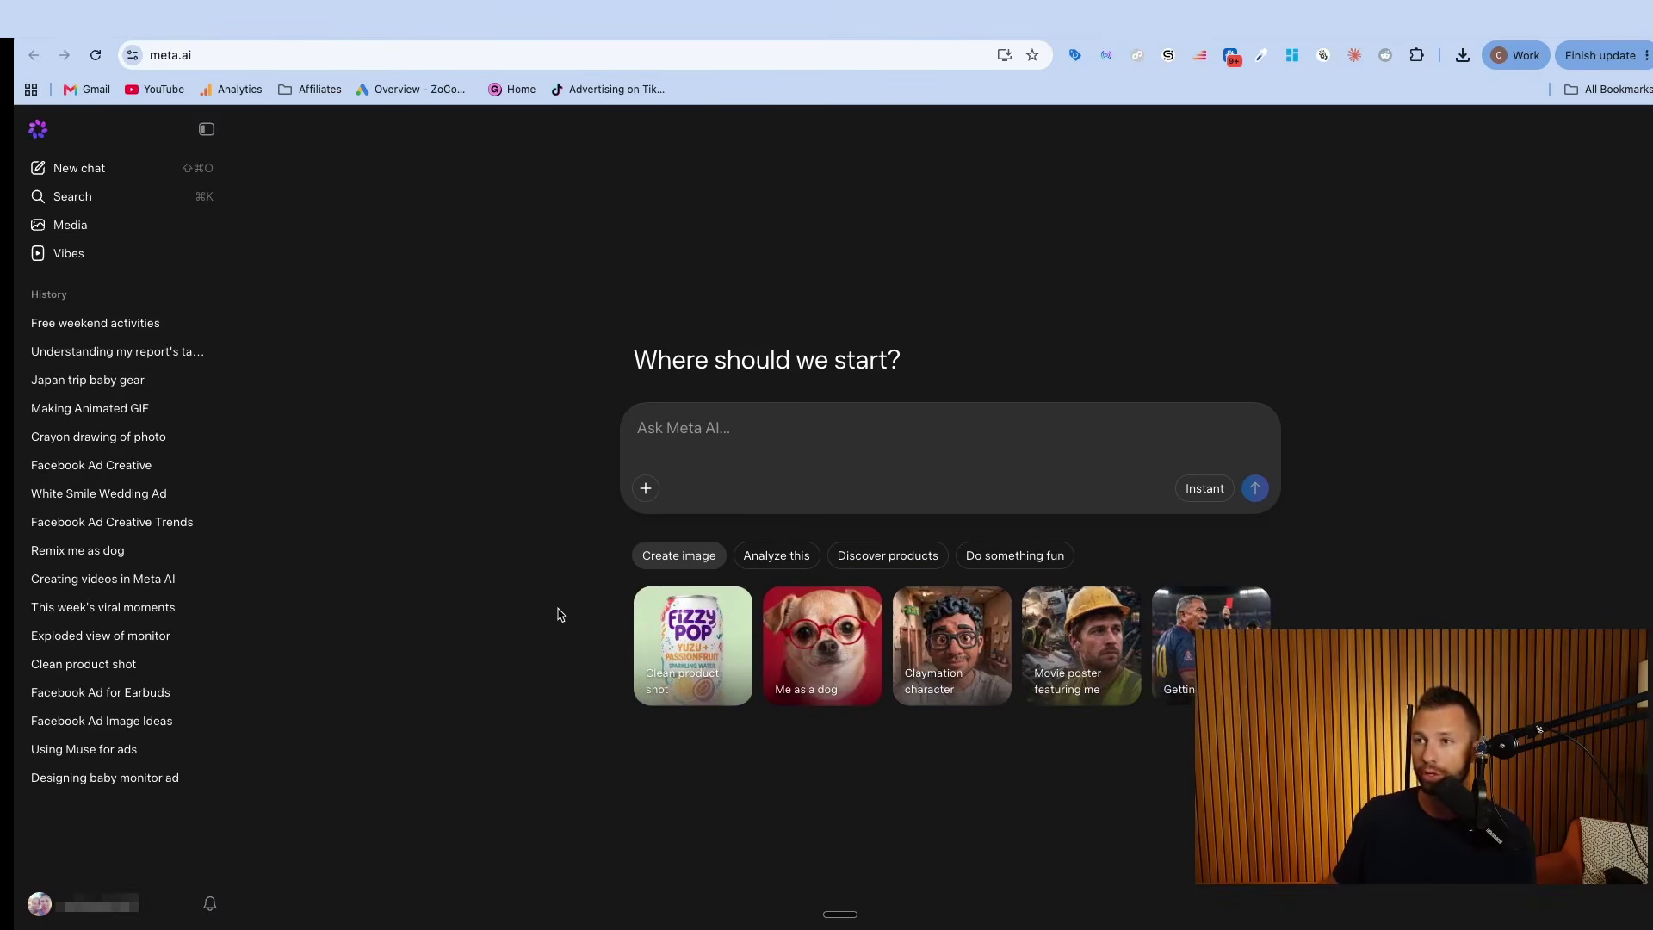
# - Open the "Designing baby monitor ad" chat and review the Facebook ad prompt, highlighting its scene description
pyautogui.click(130, 777)
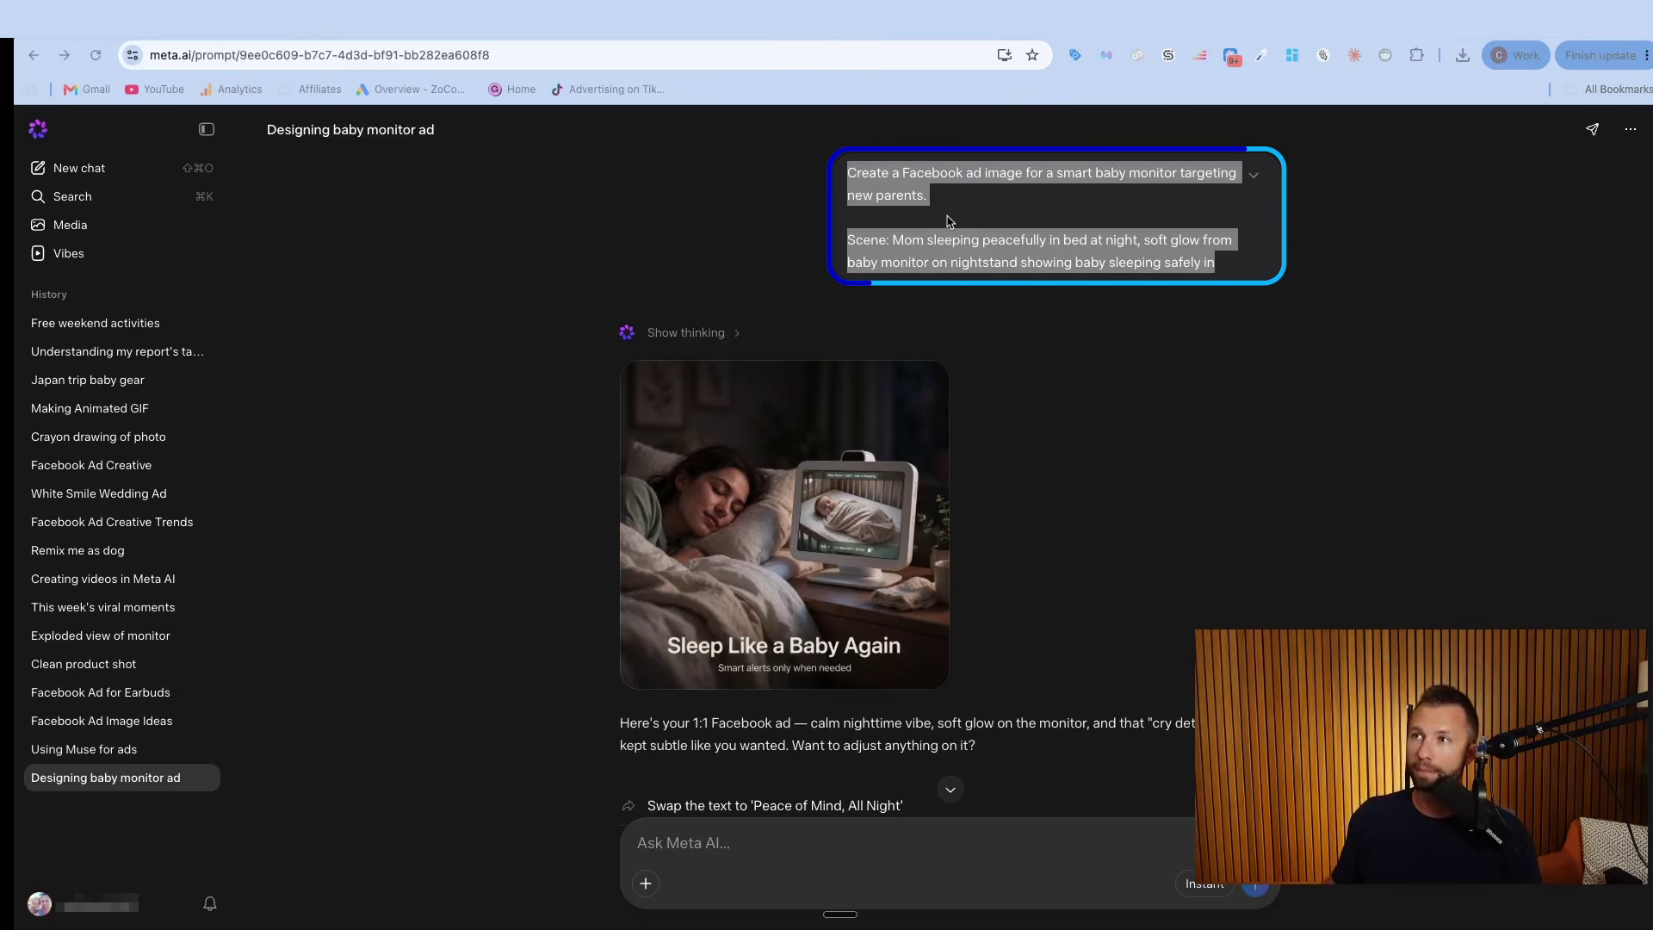
pyautogui.click(924, 187)
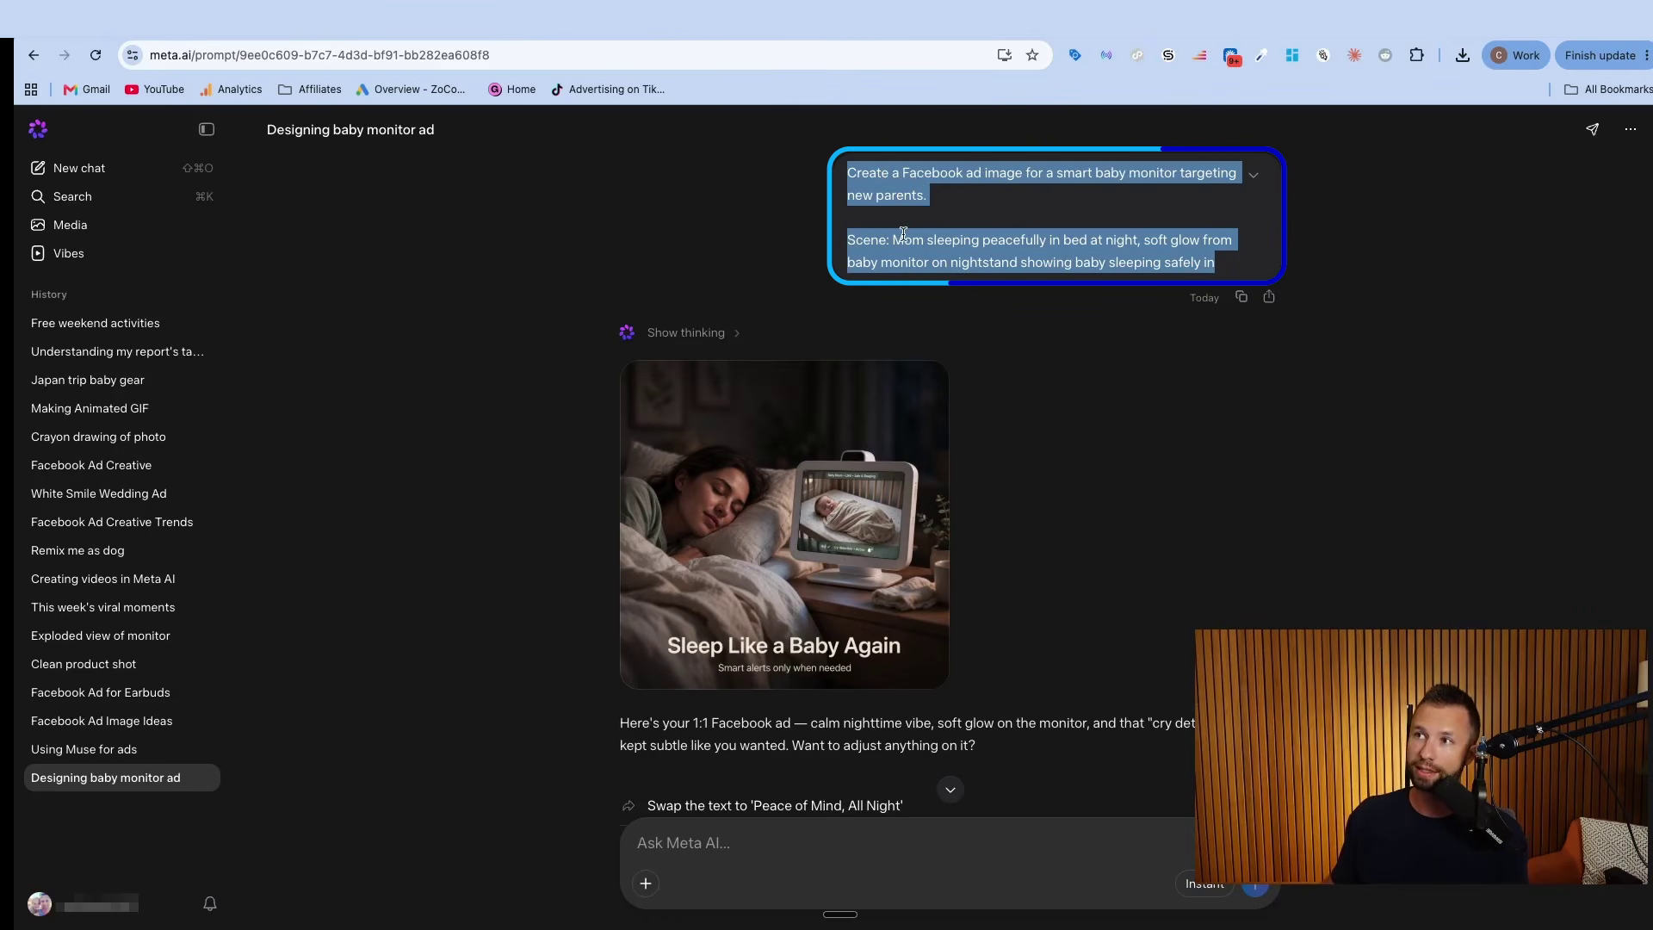
pyautogui.moveTo(903, 233); pyautogui.dragTo(943, 240)
pyautogui.moveTo(1225, 255); pyautogui.dragTo(1218, 265)
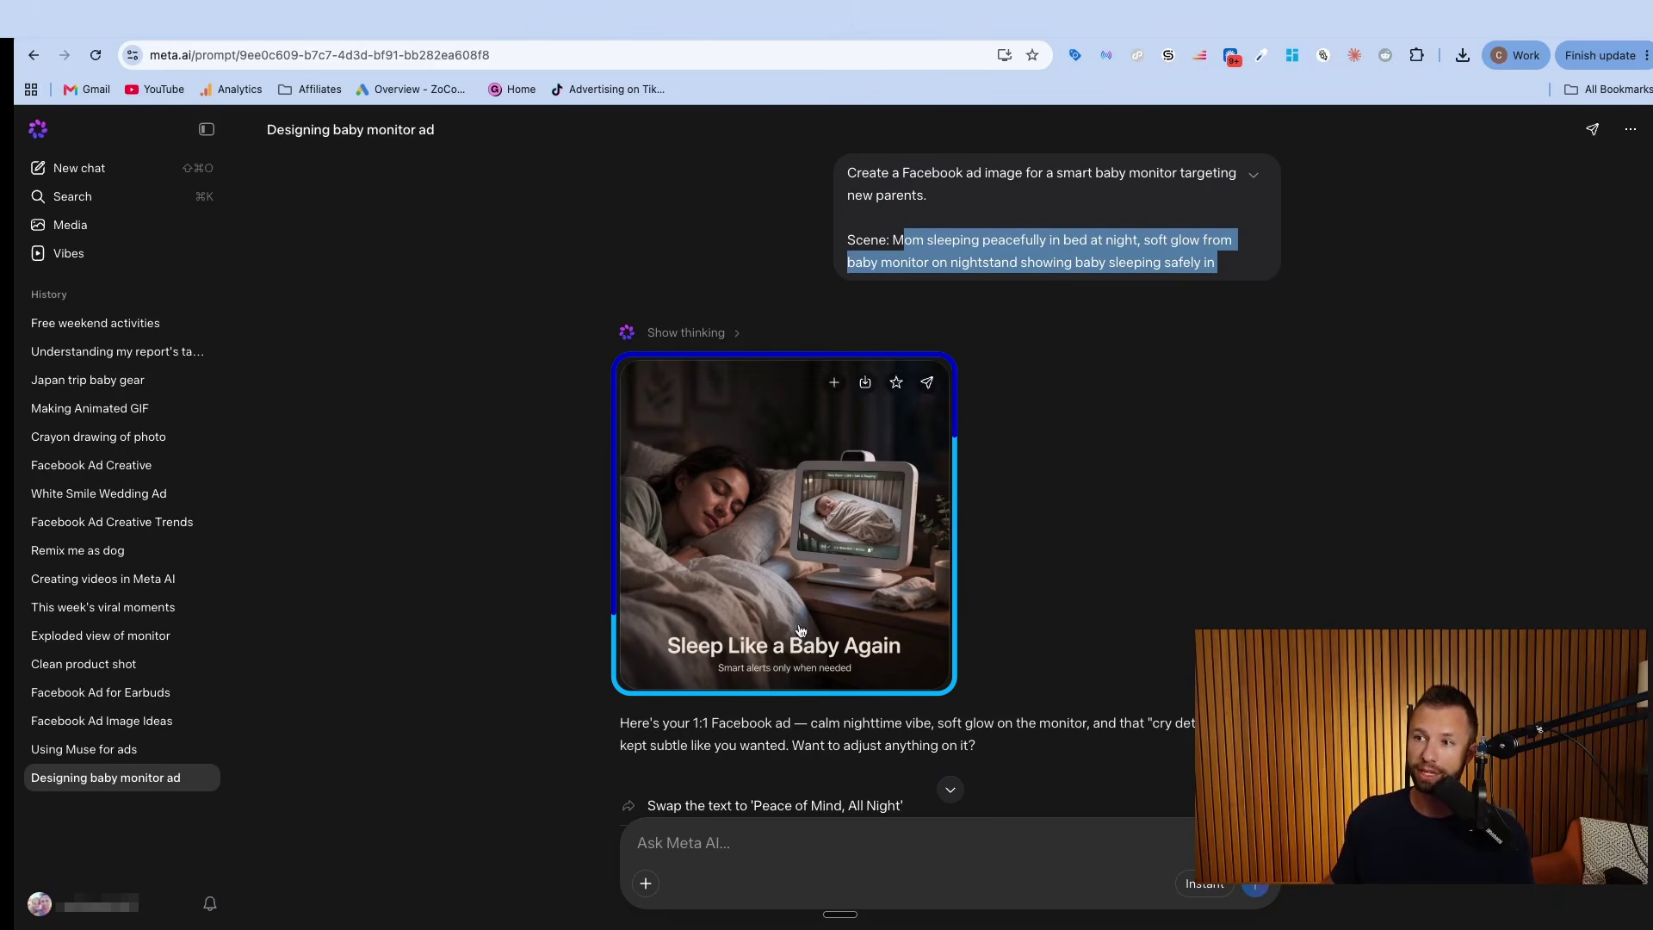
# - Apply the suggested edit that swaps the baby monitor ad's text to 'Peace of Mind, All Night' and review the new image
pyautogui.scroll(-3, 800, 631)
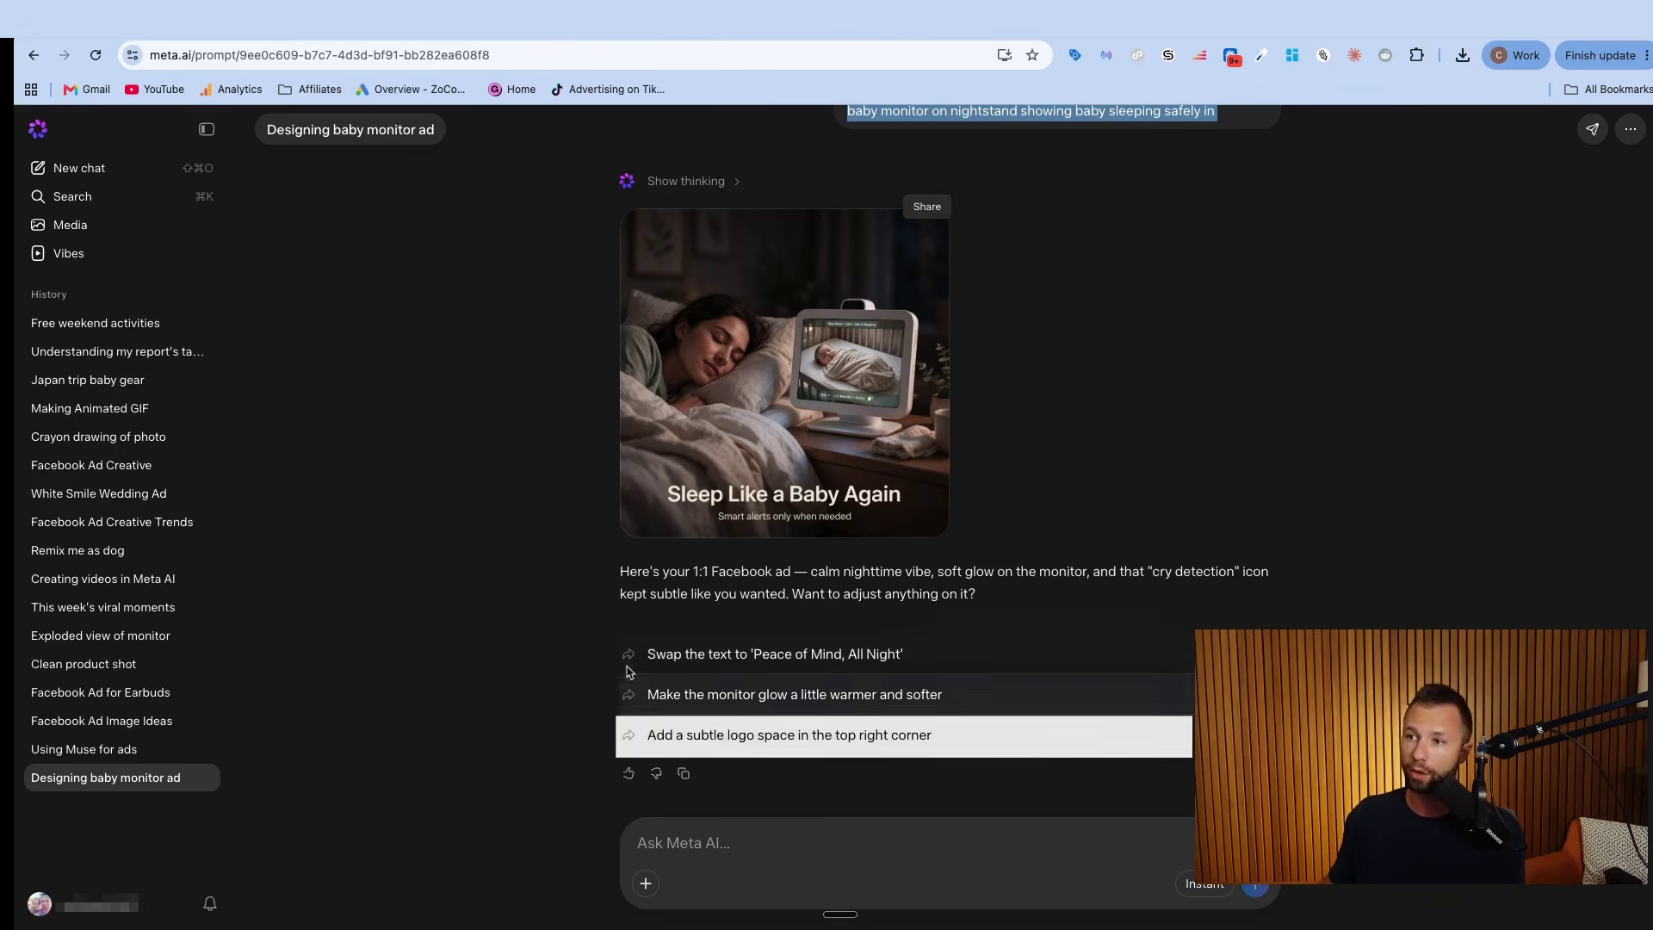
pyautogui.click(656, 656)
pyautogui.scroll(3, 779, 560)
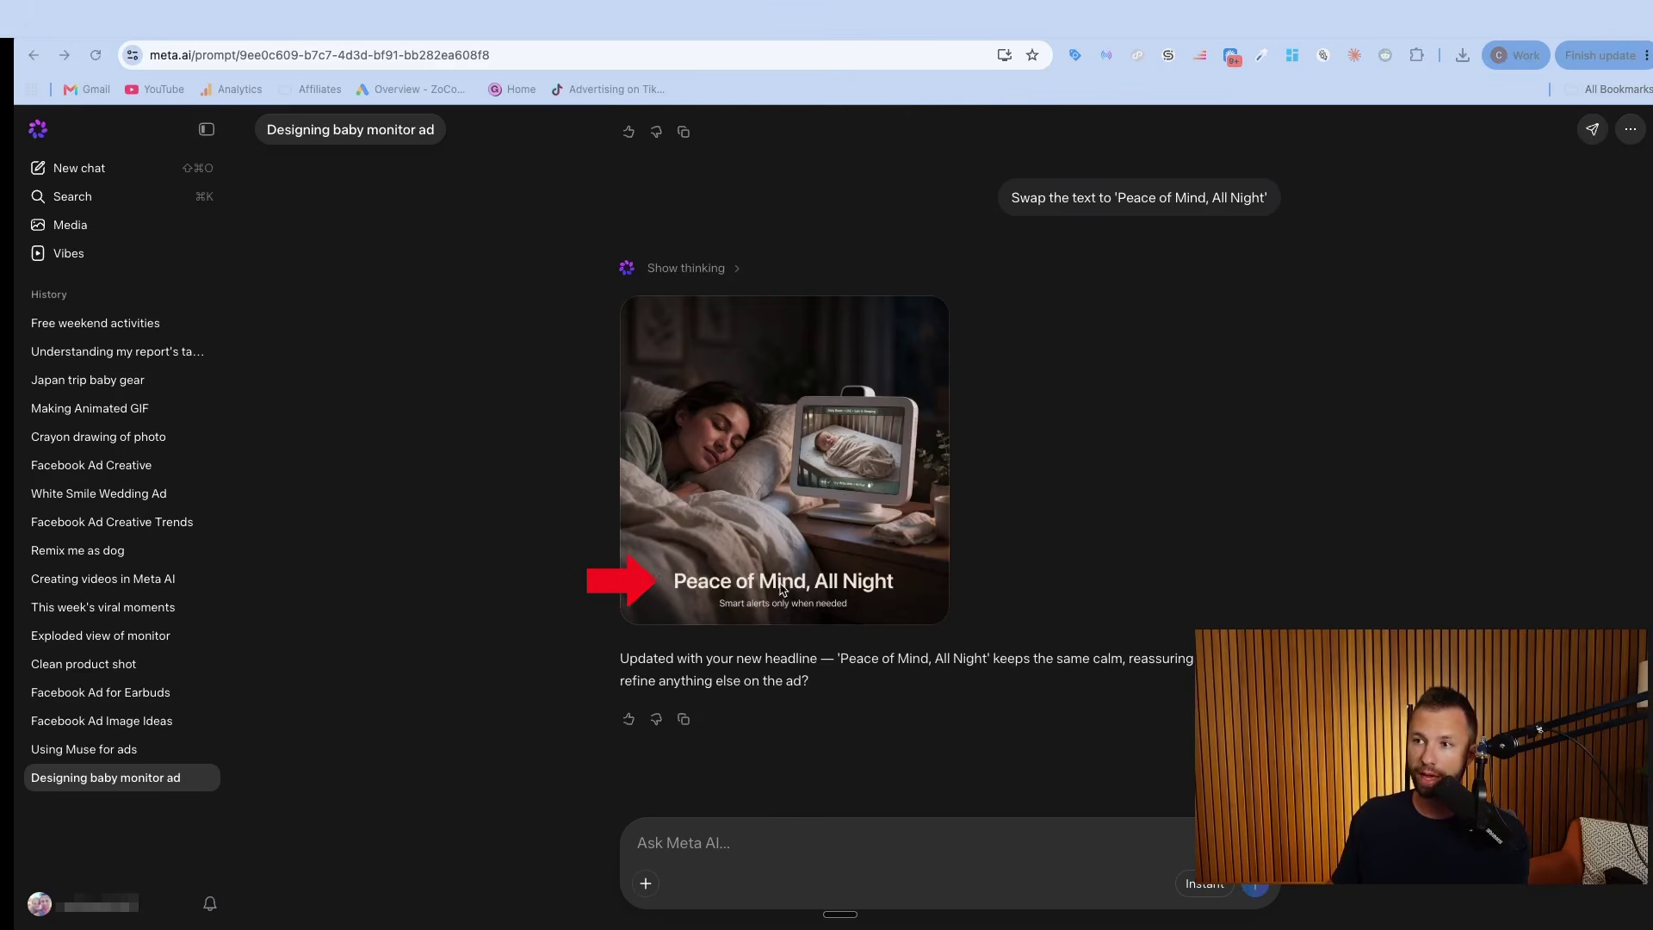
pyautogui.scroll(1, 818, 615)
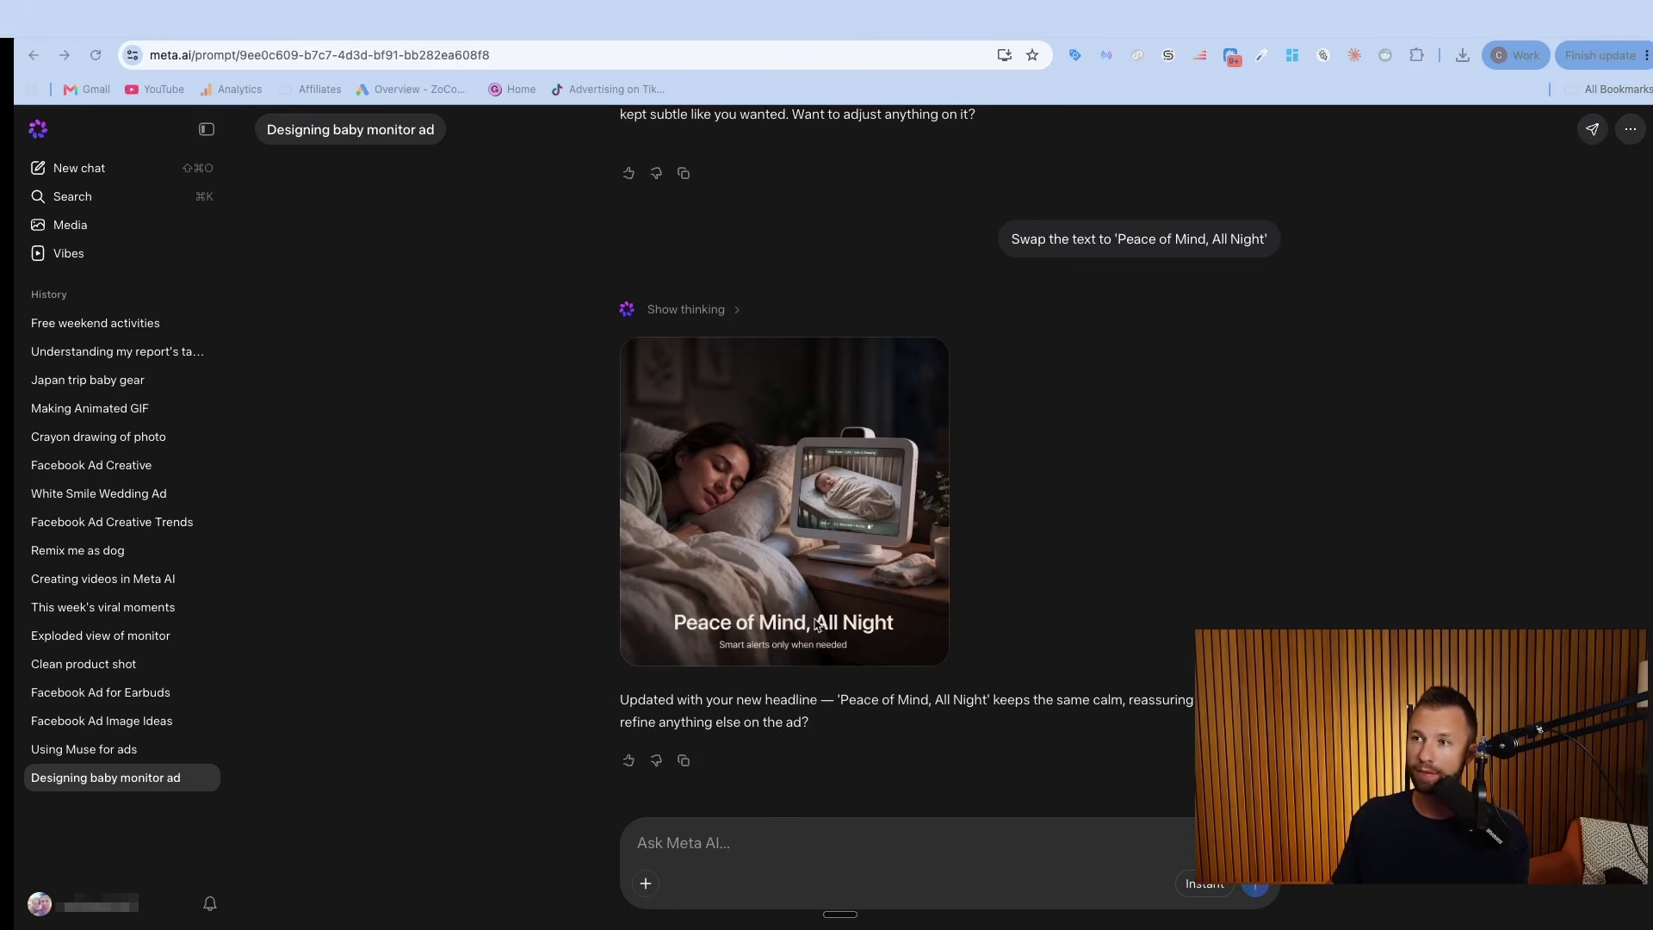
# - Open the updated baby monitor ad in the image editor and draw a red freehand markup stroke above the monitor
pyautogui.click(824, 478)
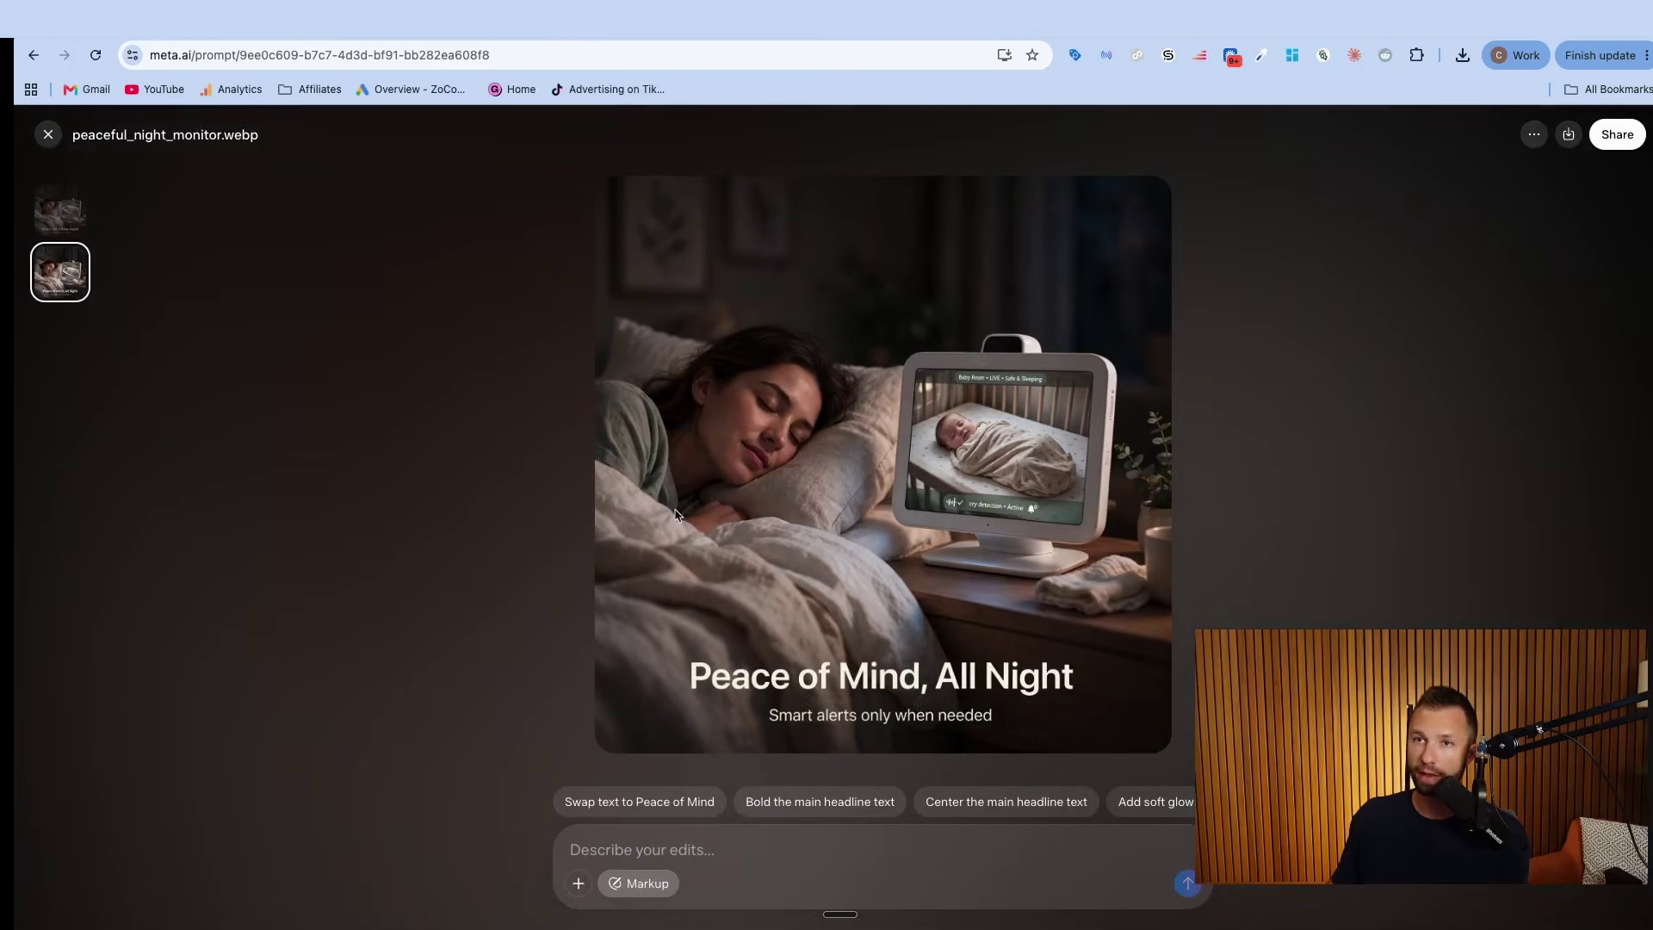
pyautogui.click(642, 884)
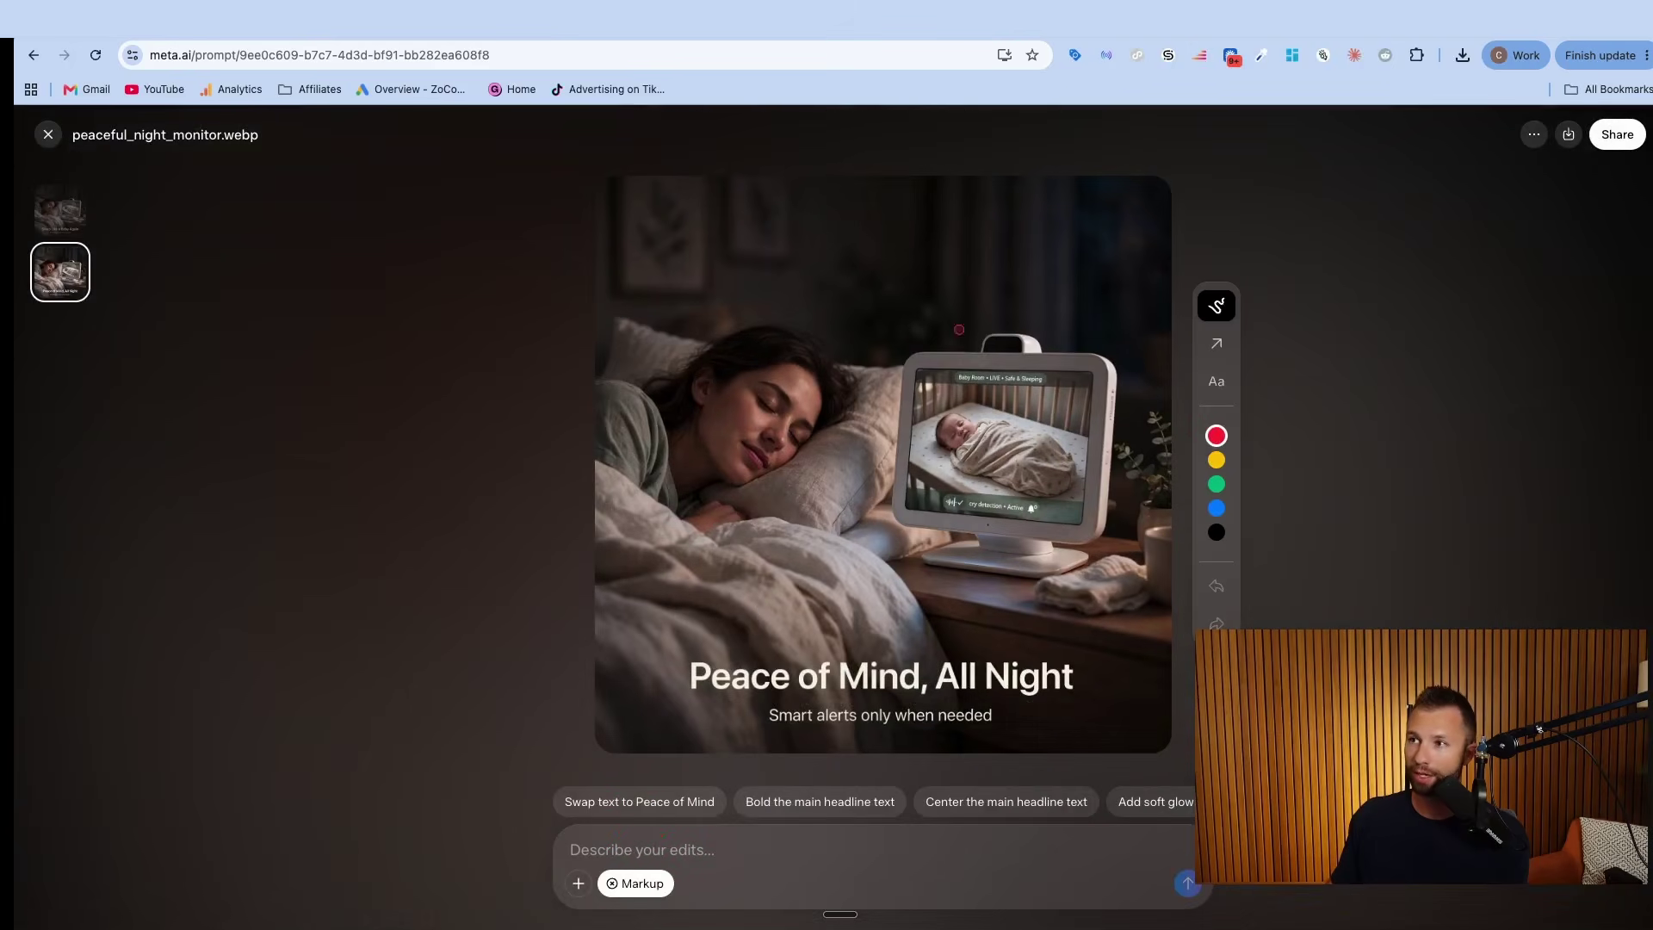
pyautogui.moveTo(958, 329)
pyautogui.mouseDown()
pyautogui.moveTo(990, 579)
pyautogui.moveTo(834, 313)
pyautogui.mouseUp()
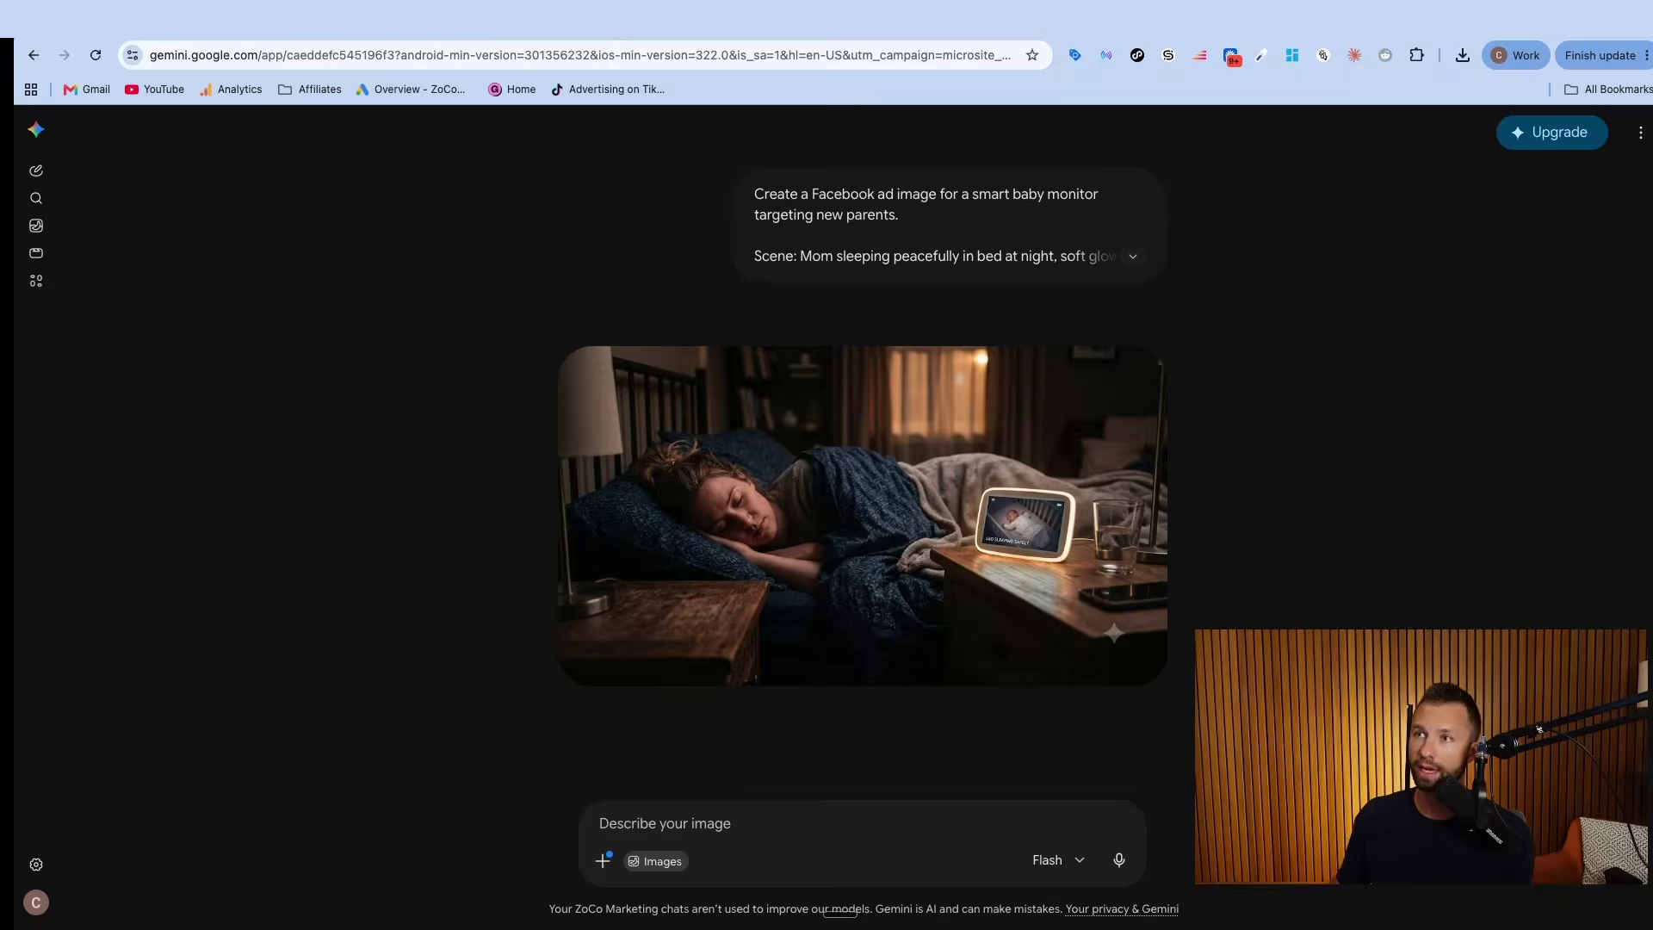
# - Compare Gemini's baby monitor ad, Meta AI's "White Smile Wedding Ad" and the teeth whitening ads generated in Higgsfield
pyautogui.scroll(2, 668, 324)
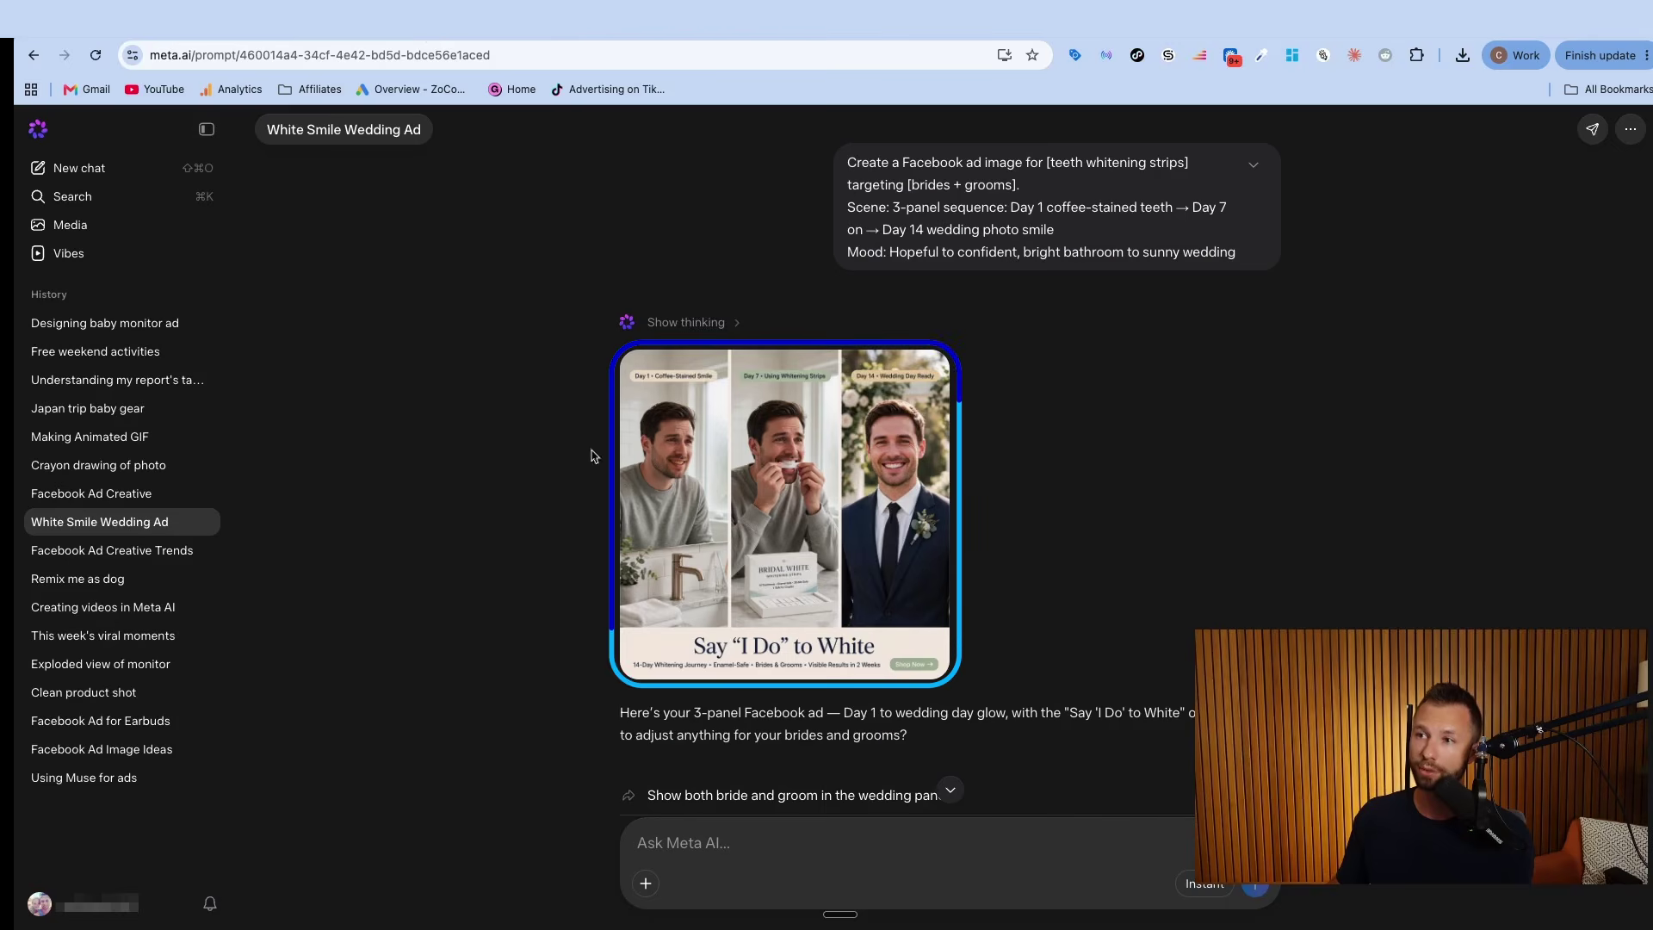
pyautogui.moveTo(818, 430)
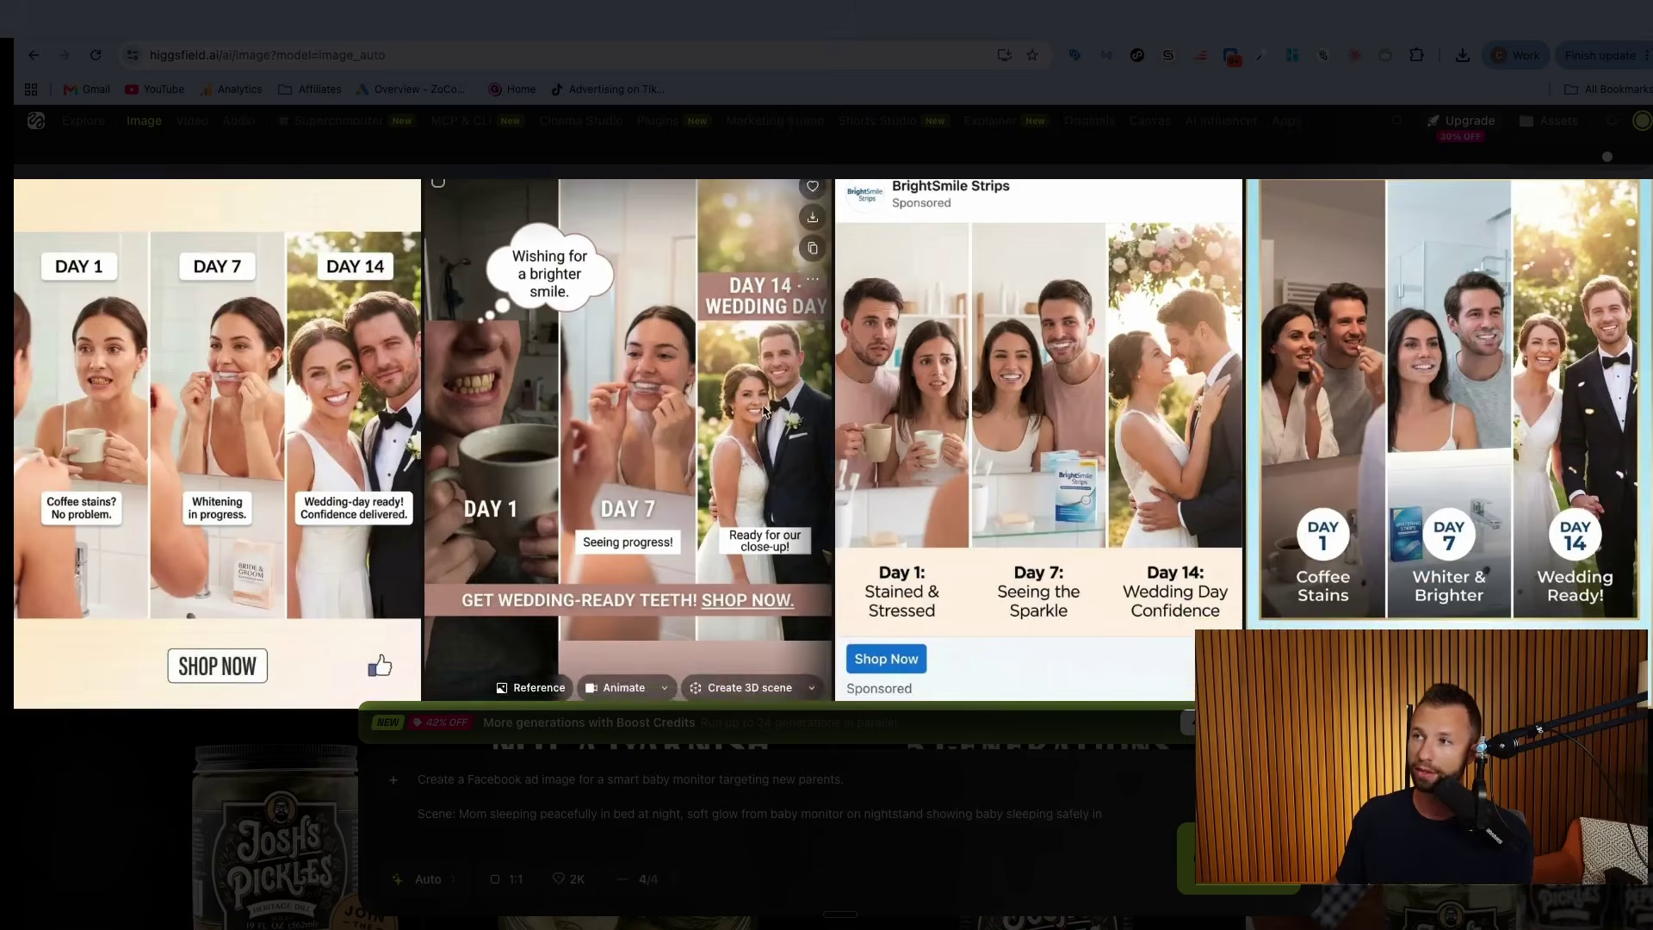
pyautogui.moveTo(152, 422)
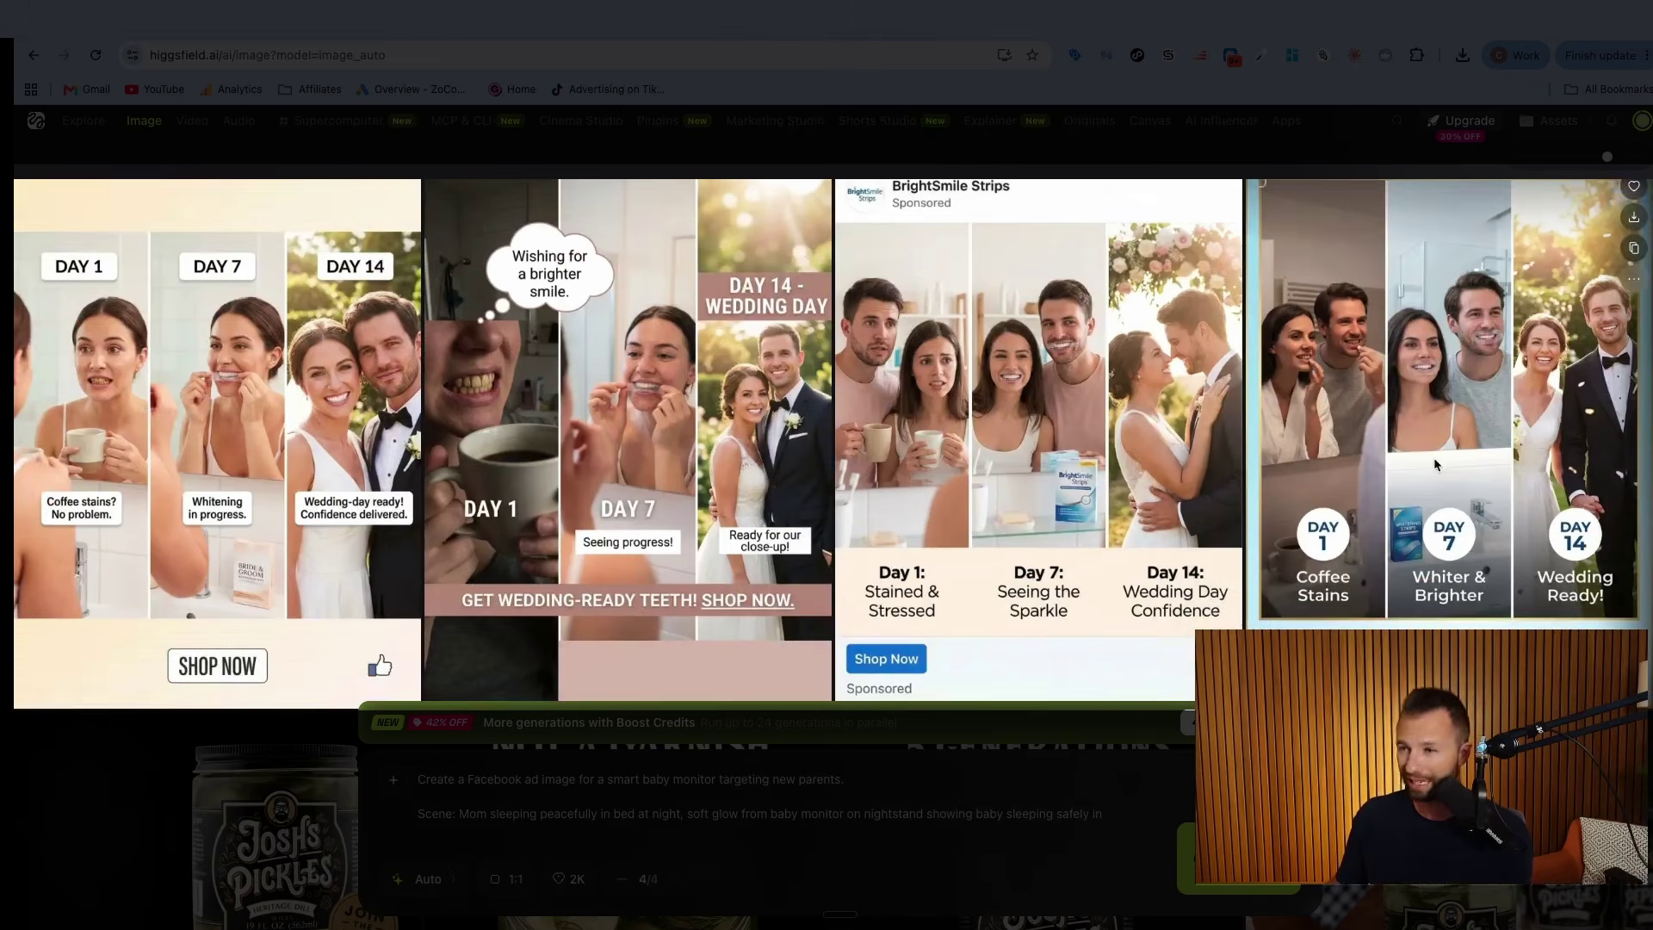
pyautogui.scroll(1, 549, 401)
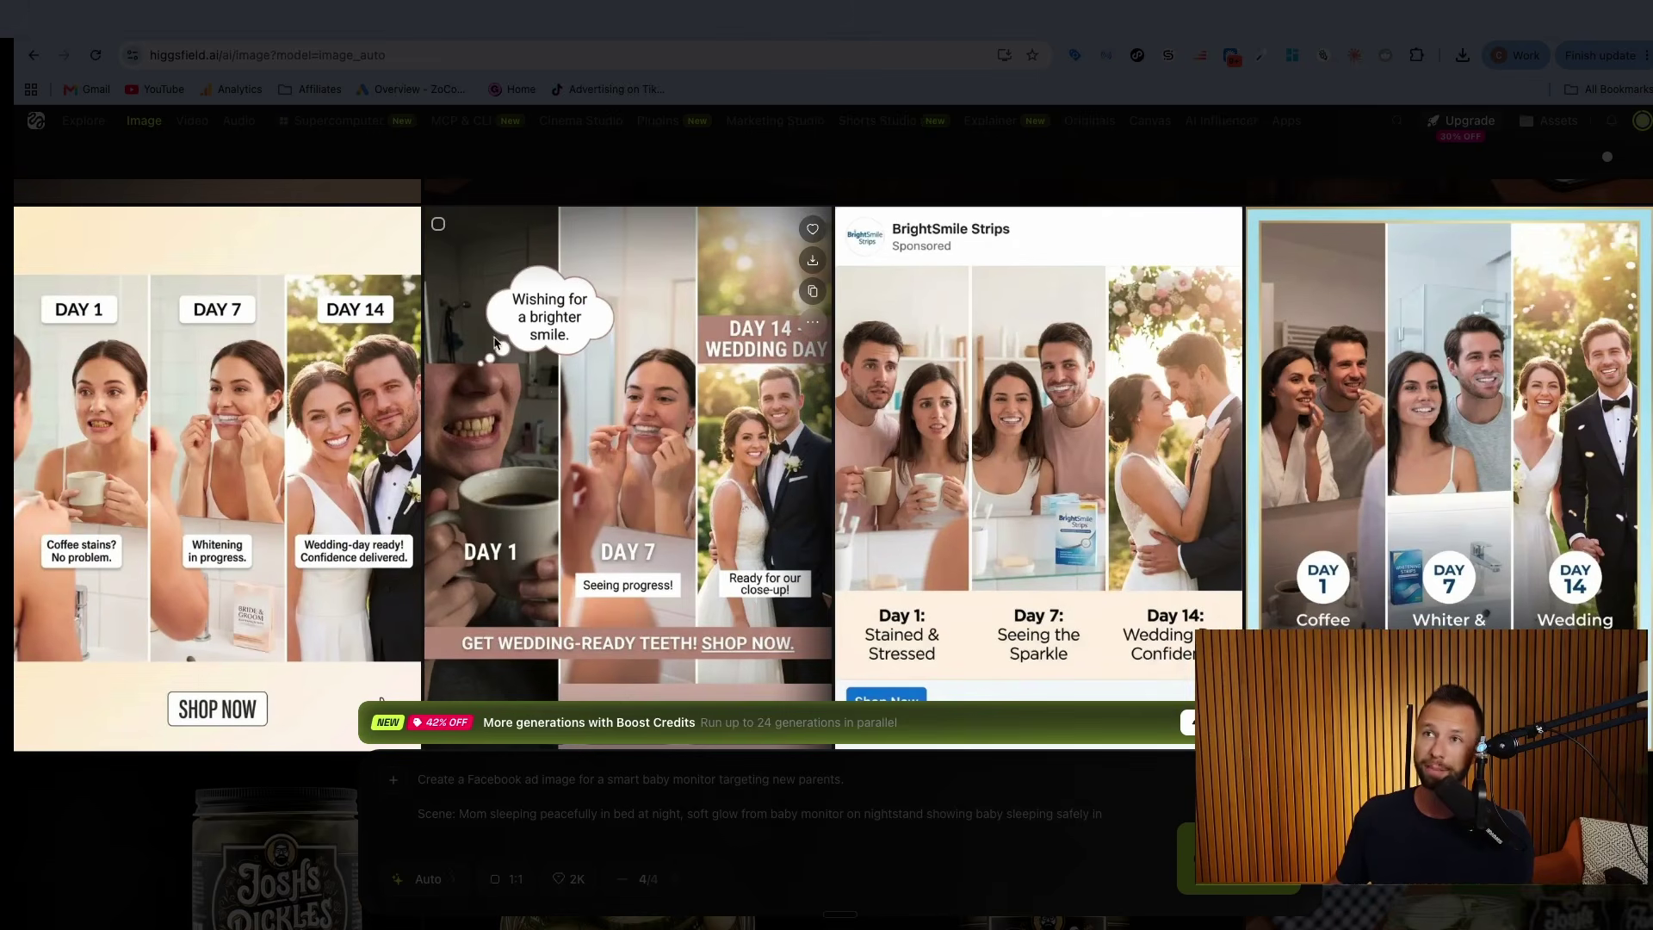
# - Switch to the Bose QuietComfort Headphones product page and copy its web address
pyautogui.hotkey('ctrl', 'Tab')
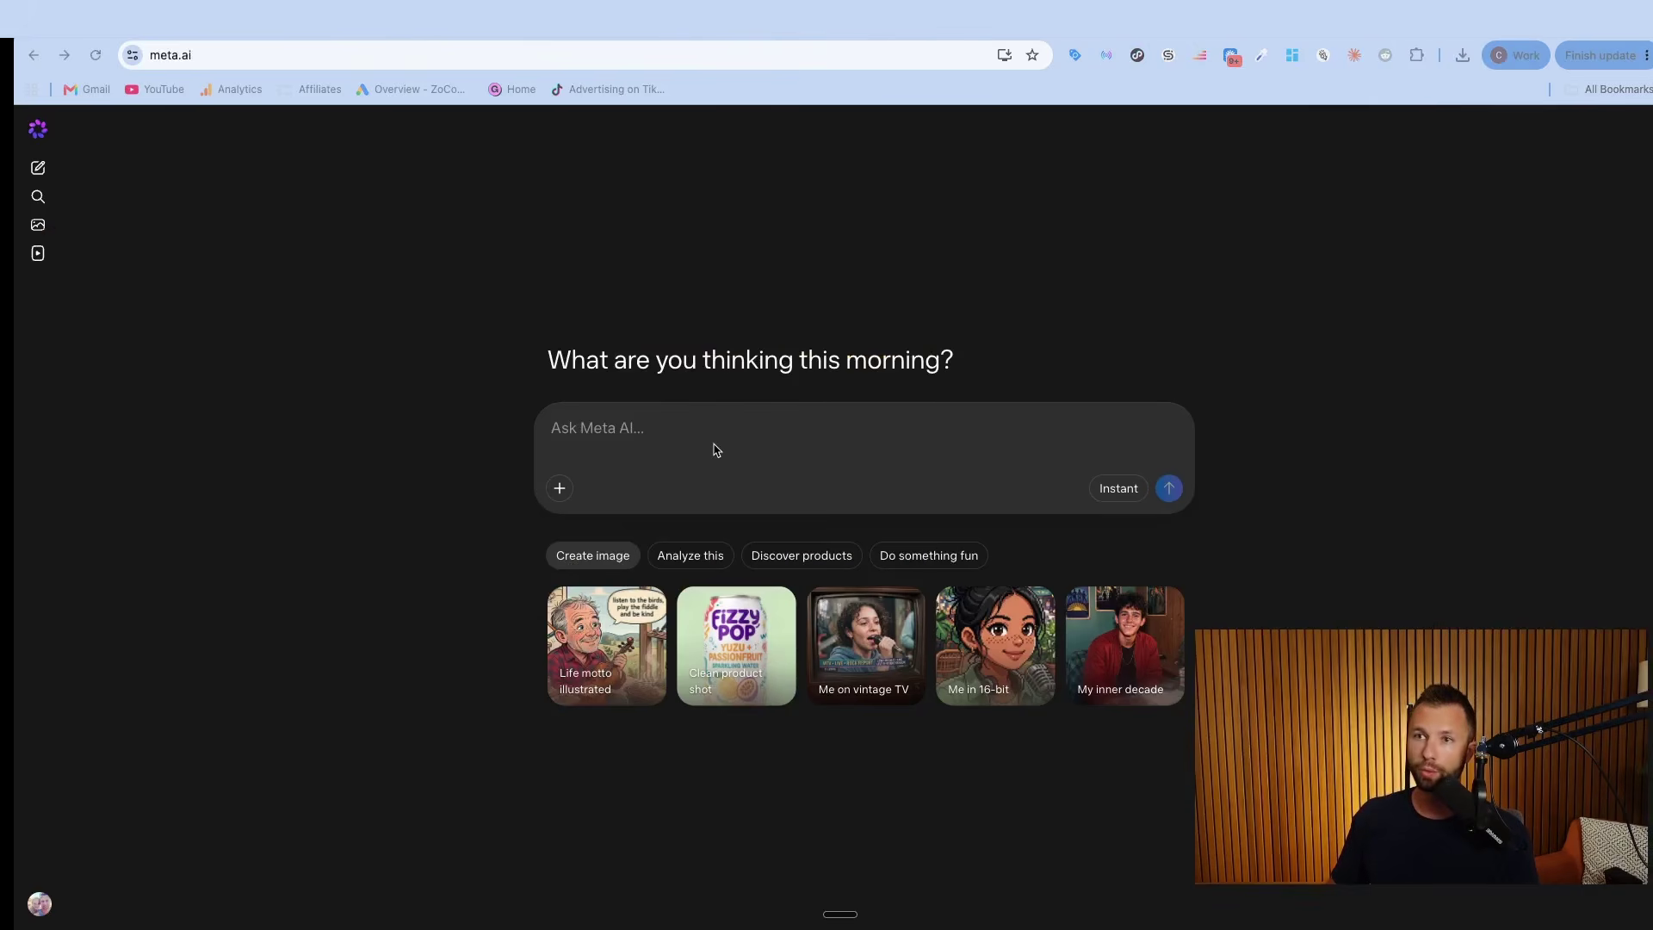
pyautogui.hotkey('ctrl', 'Tab')
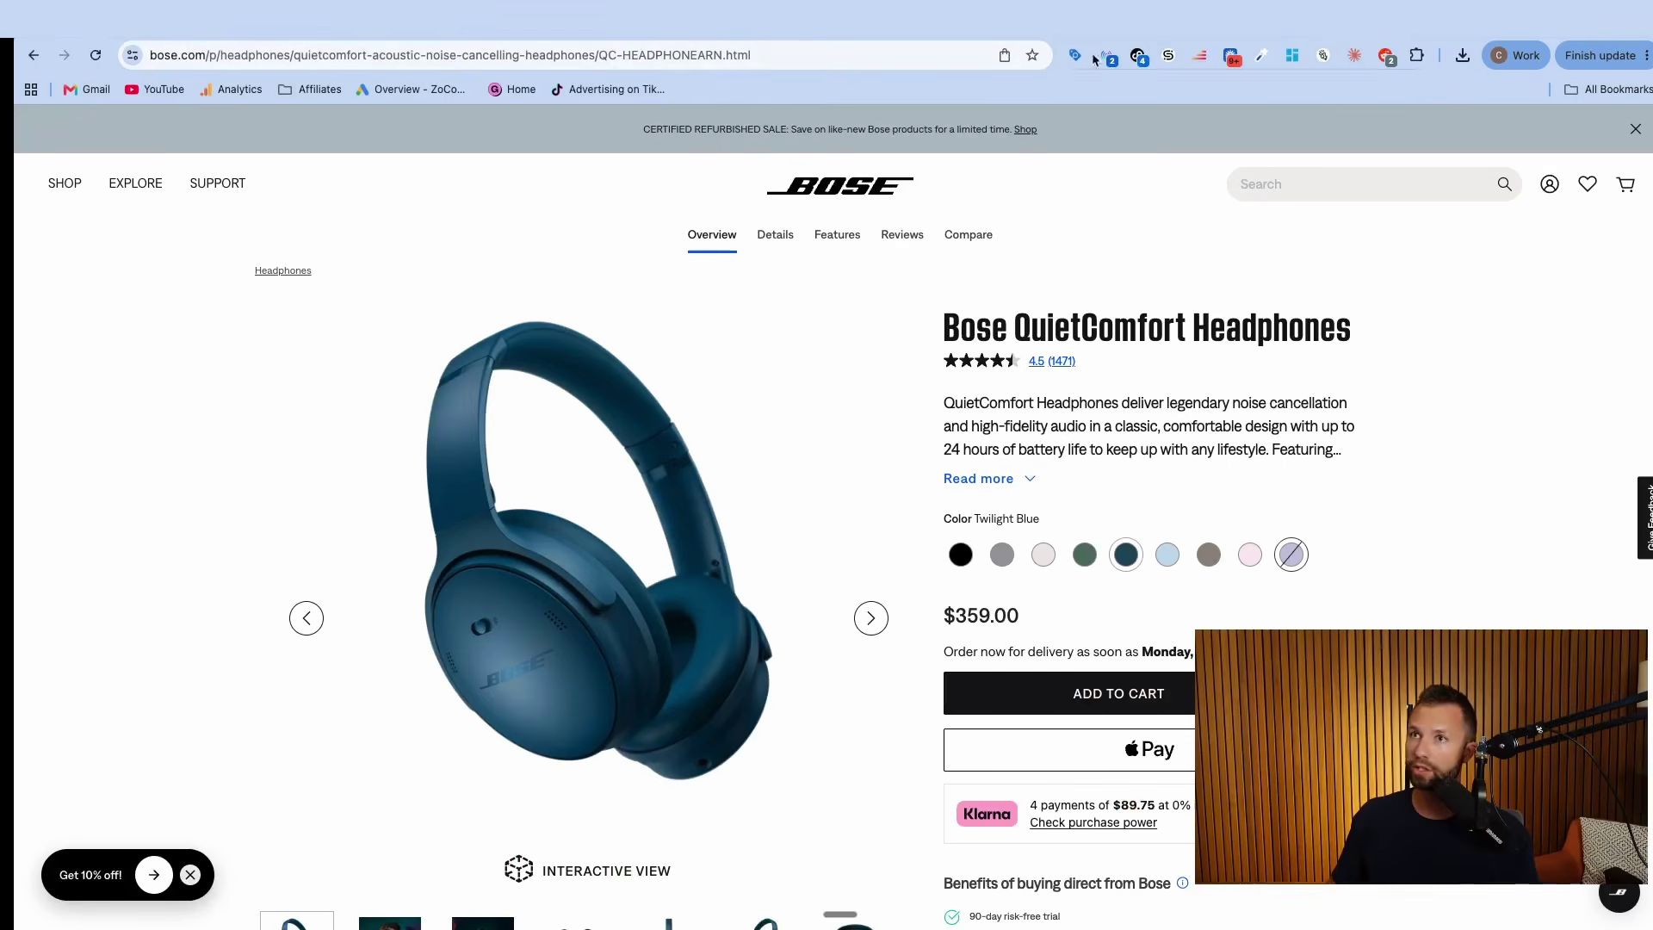
pyautogui.click(627, 57)
pyautogui.press('super+c')
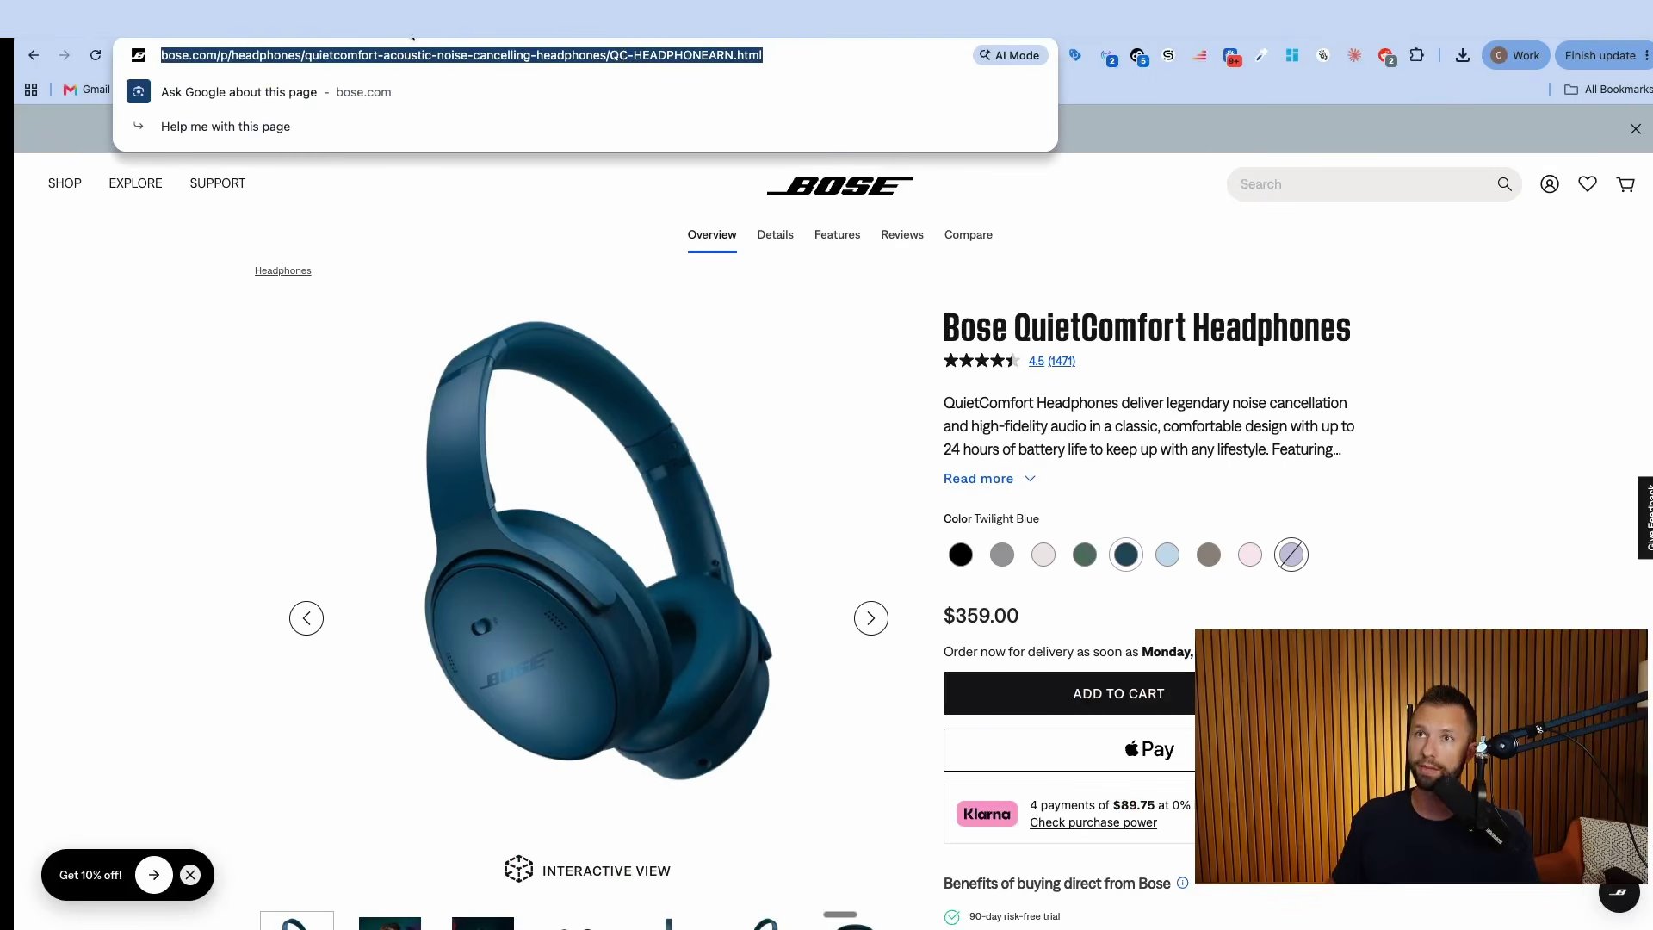
# - In a new Meta AI chat, paste the Bose product link and enter "Can you create a facebook ad for this product?" above it
pyautogui.click(414, 36)
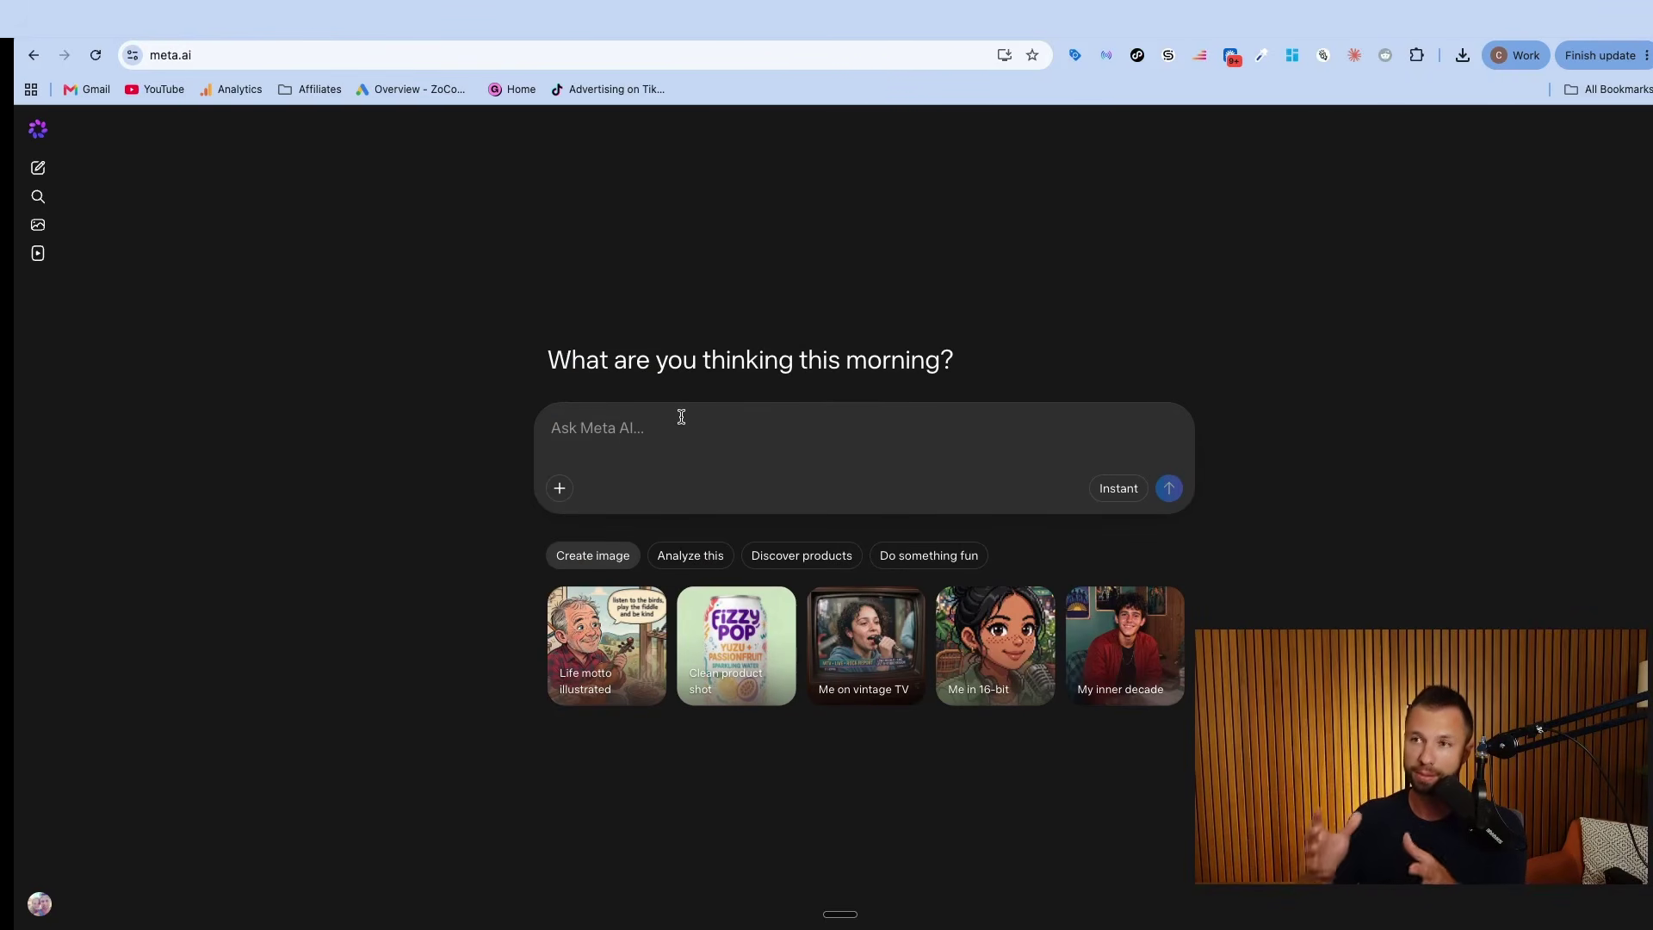
pyautogui.press('super+v')
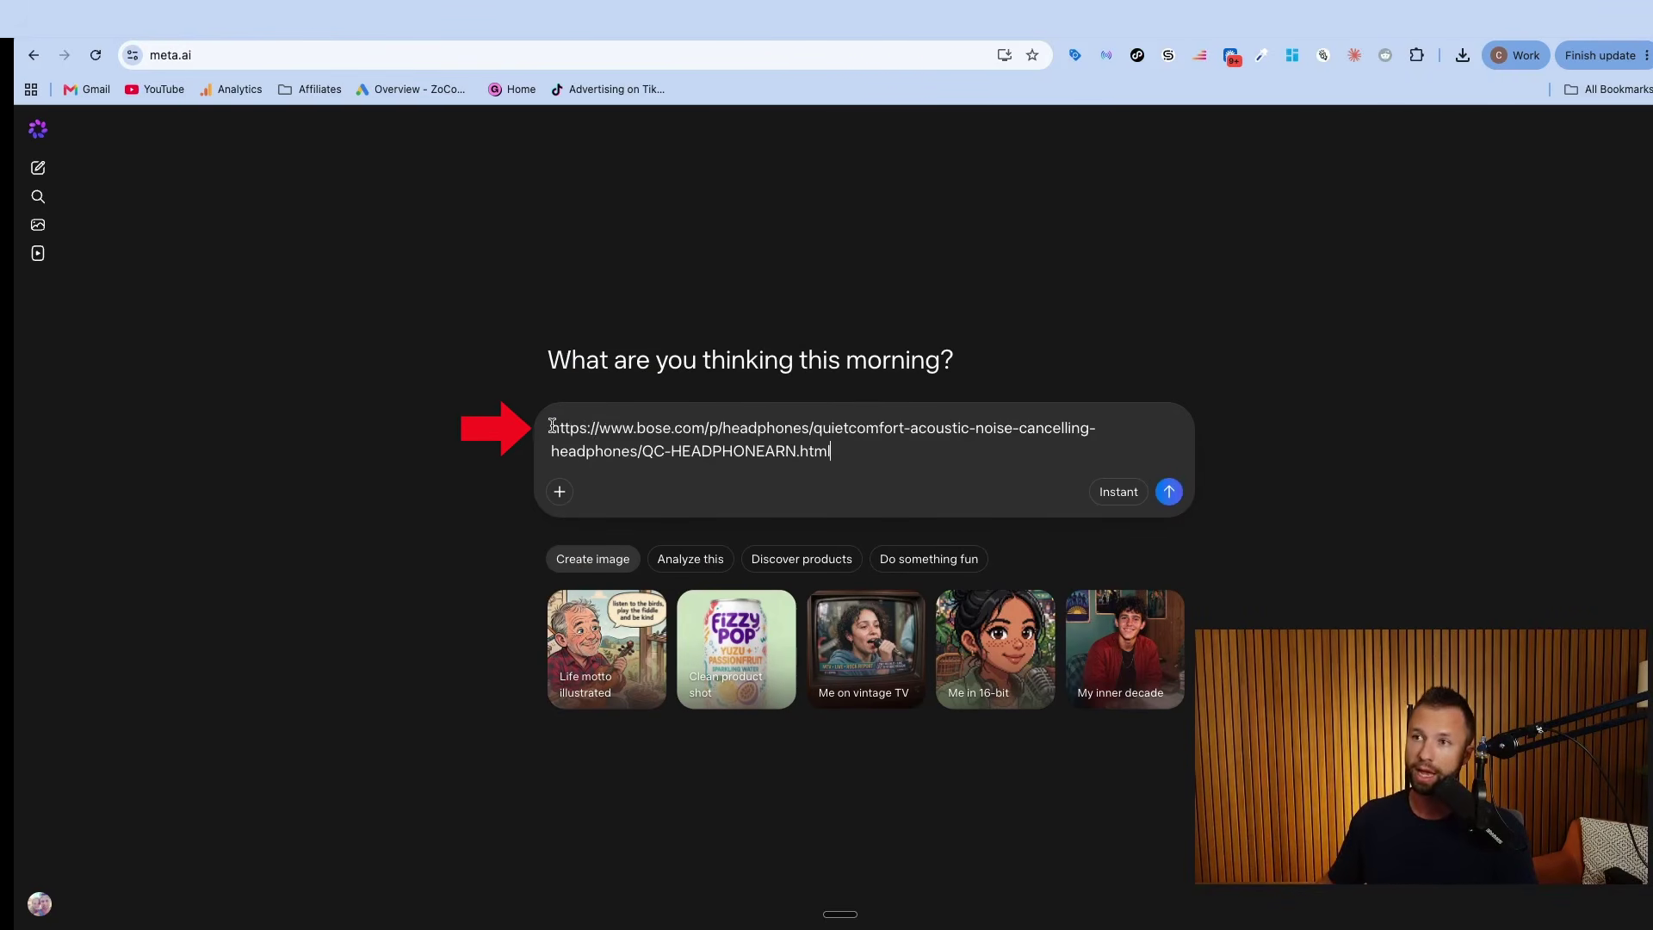
pyautogui.hotkey('shift', 'Return')
pyautogui.press('fn')
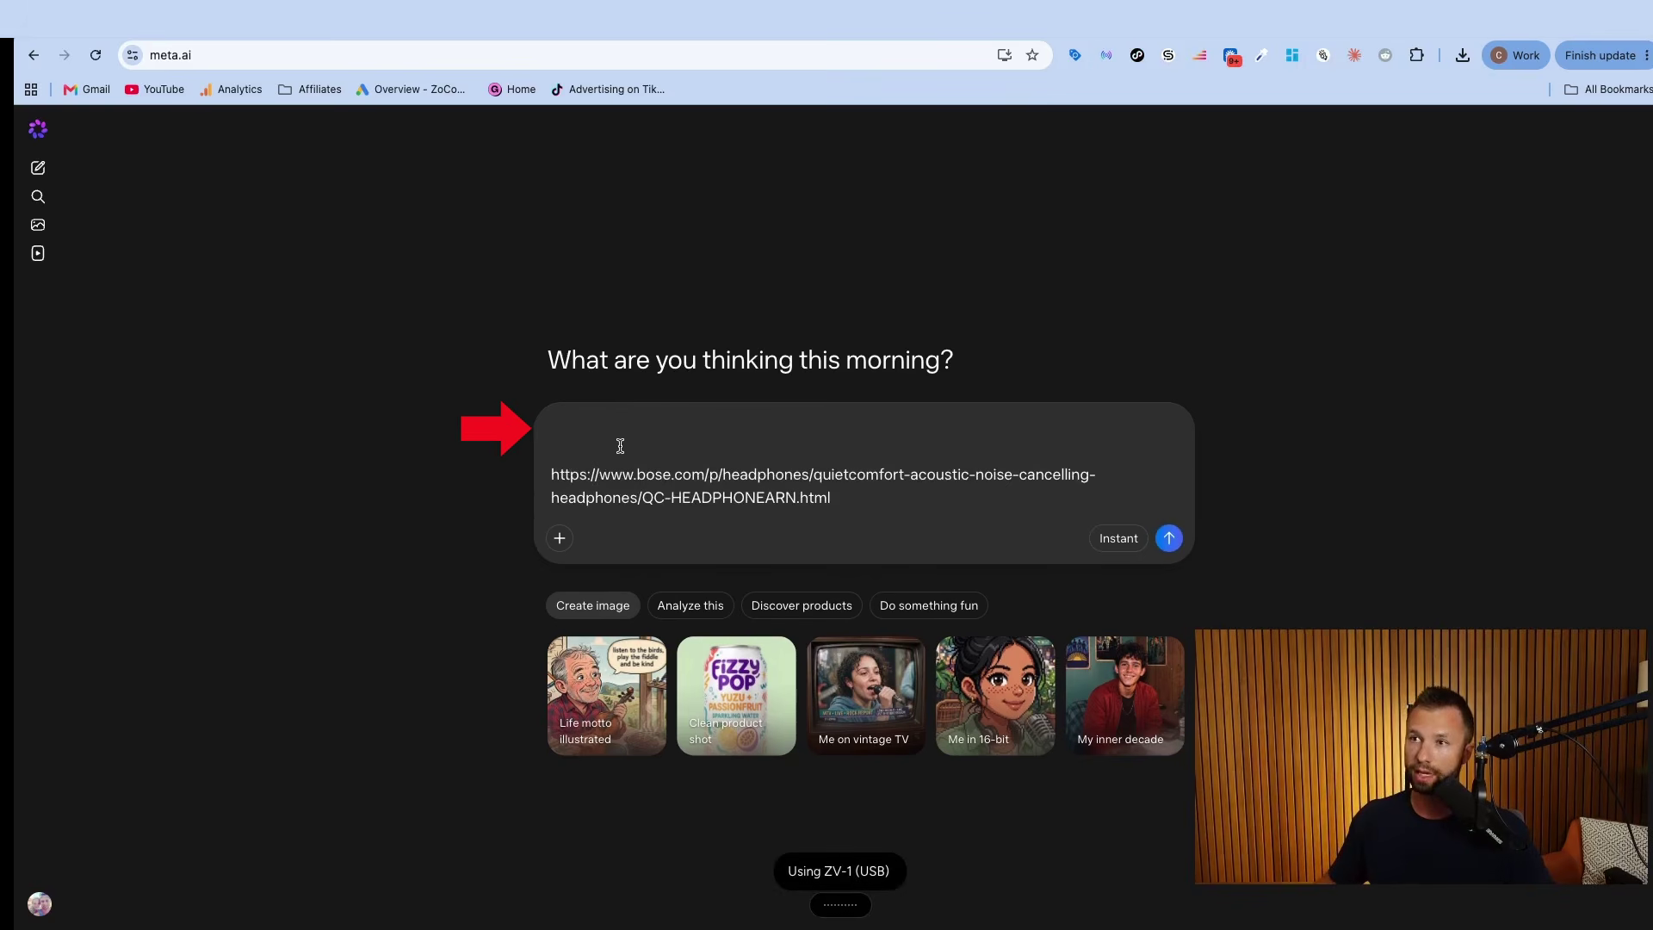
pyautogui.press('fn')
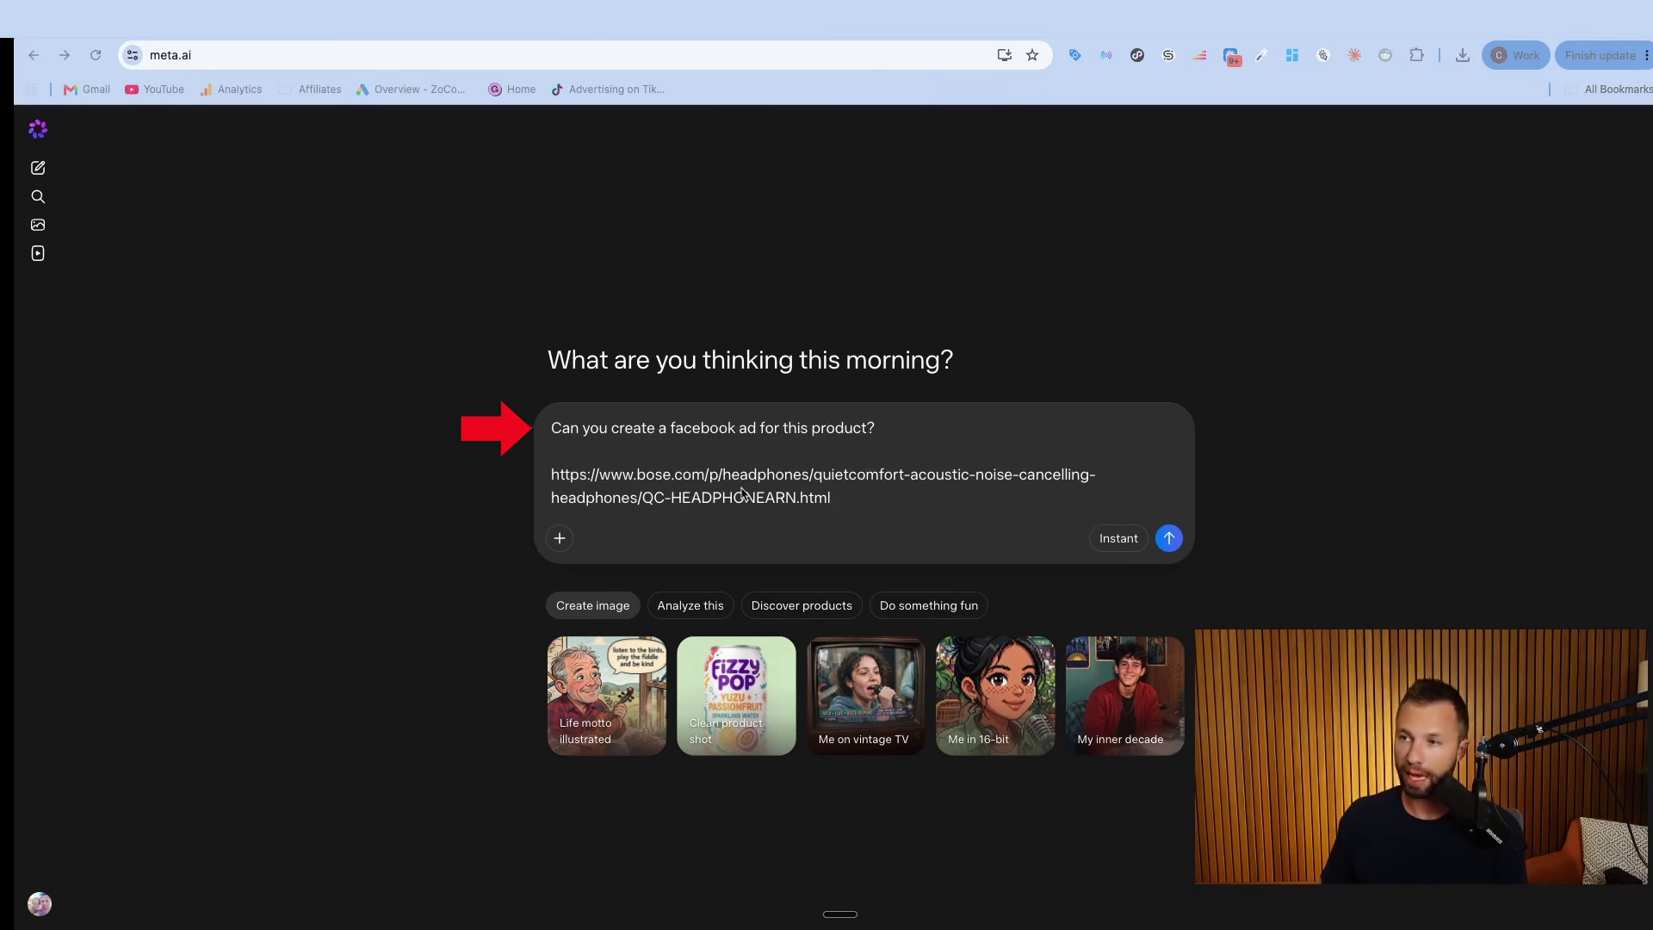
# - Send the Bose ad request and read through the generated primary text, headlines, targeting angles and image offer
pyautogui.click(1168, 538)
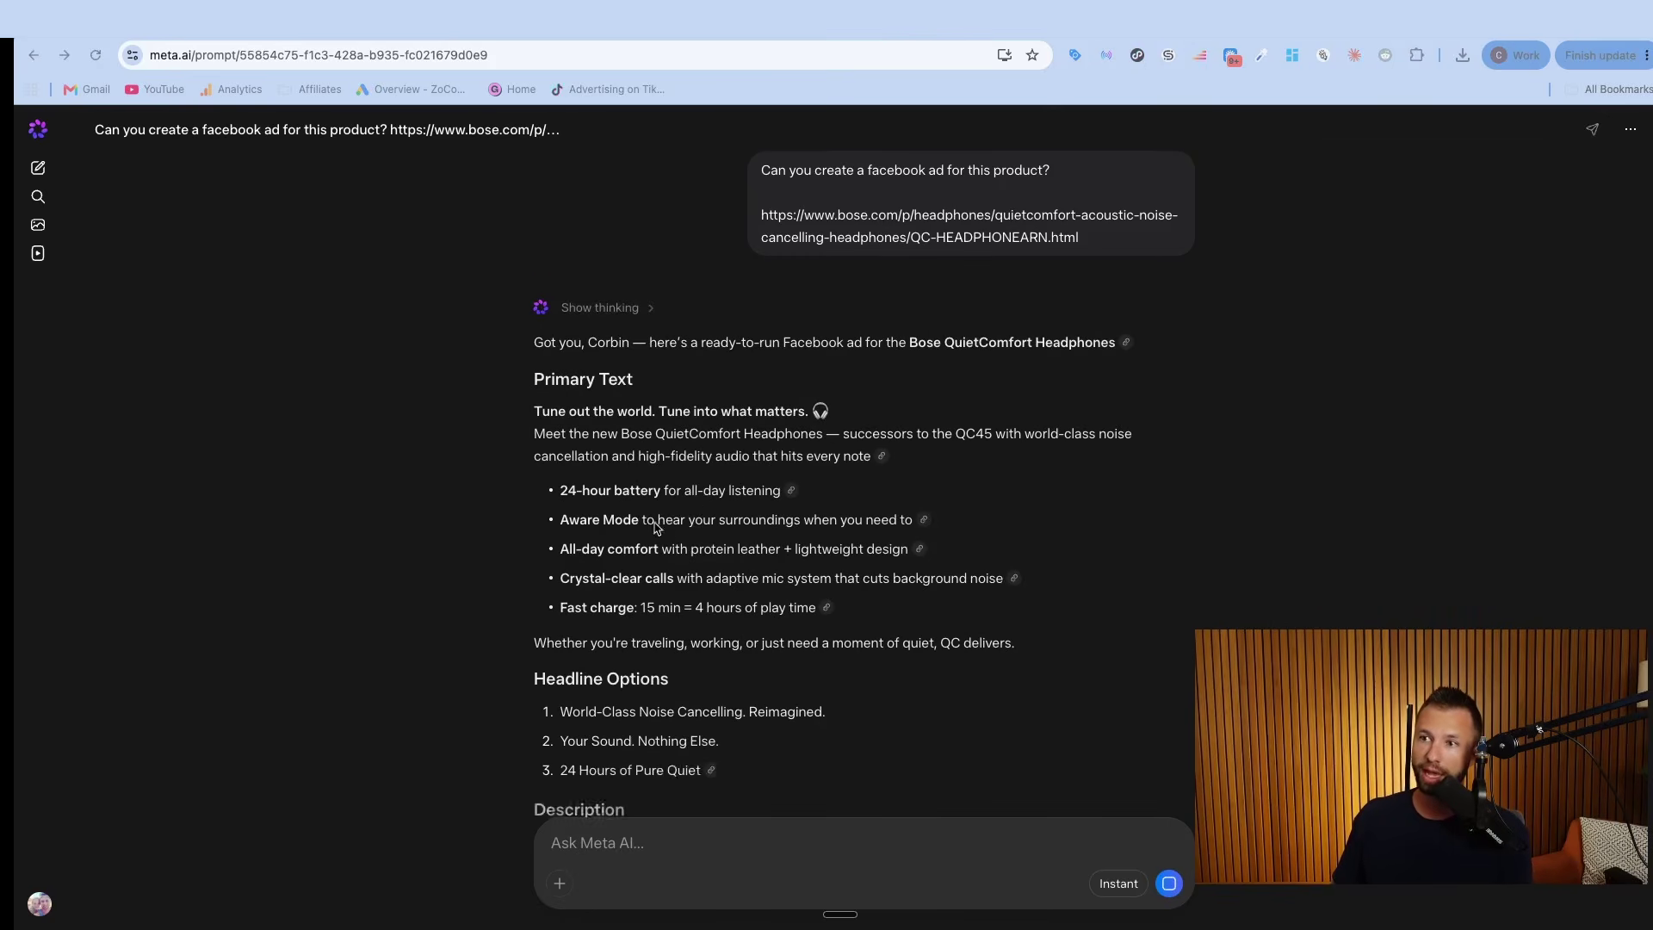
pyautogui.scroll(-2, 665, 527)
pyautogui.scroll(5, 602, 490)
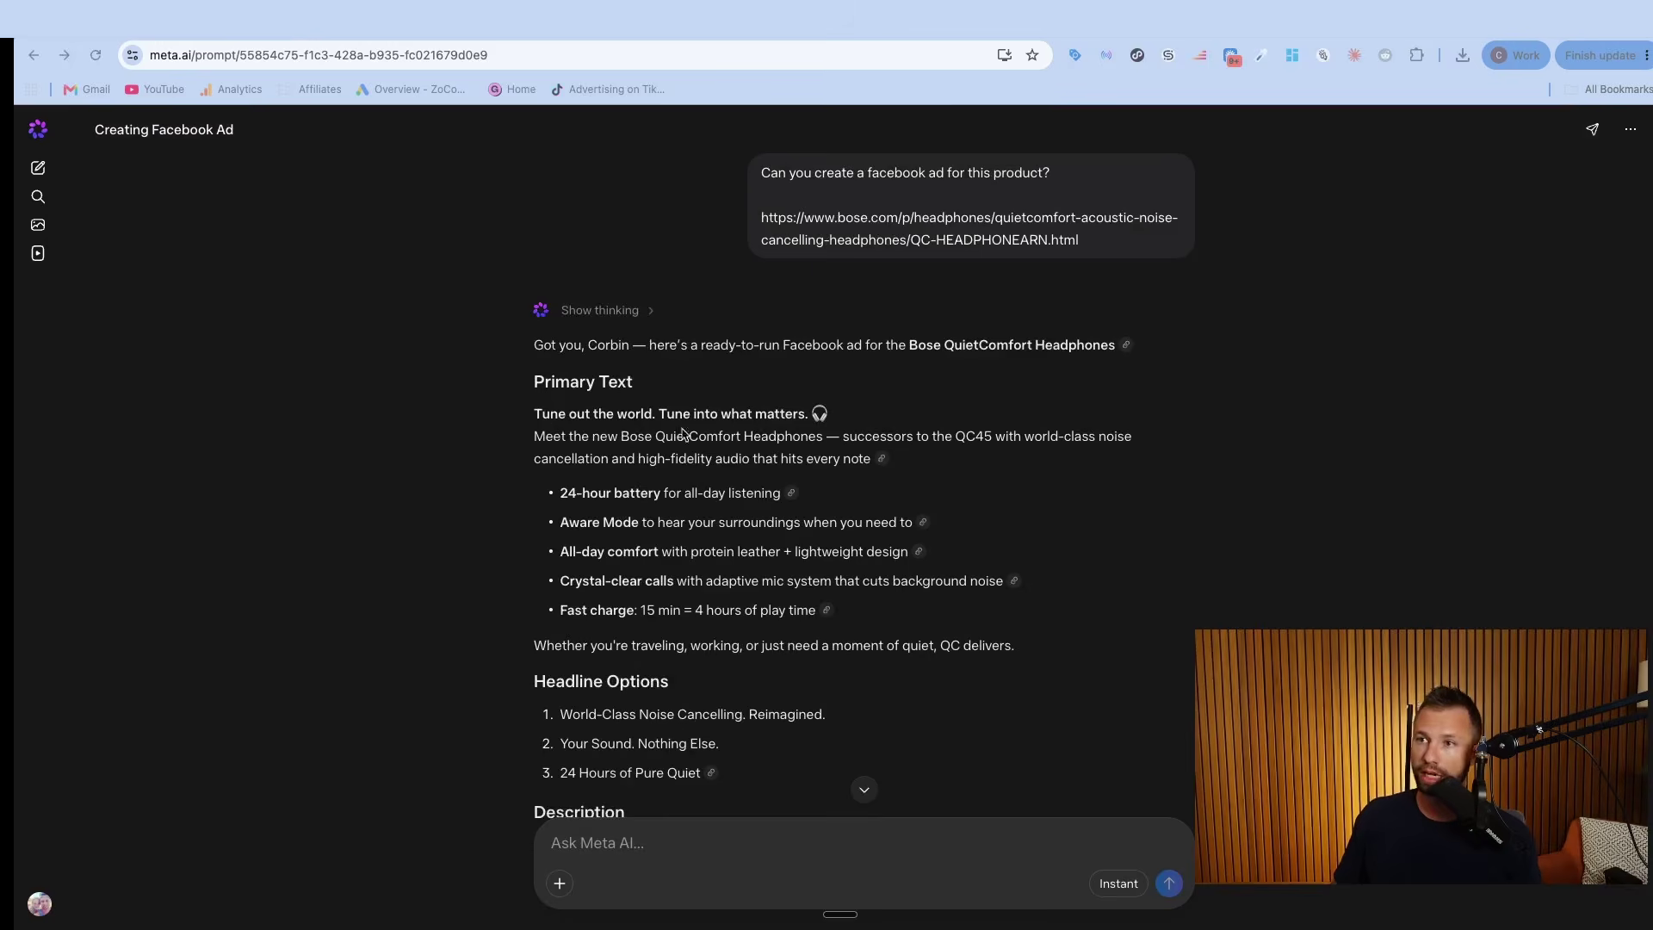
pyautogui.scroll(-4, 682, 433)
pyautogui.scroll(1, 560, 362)
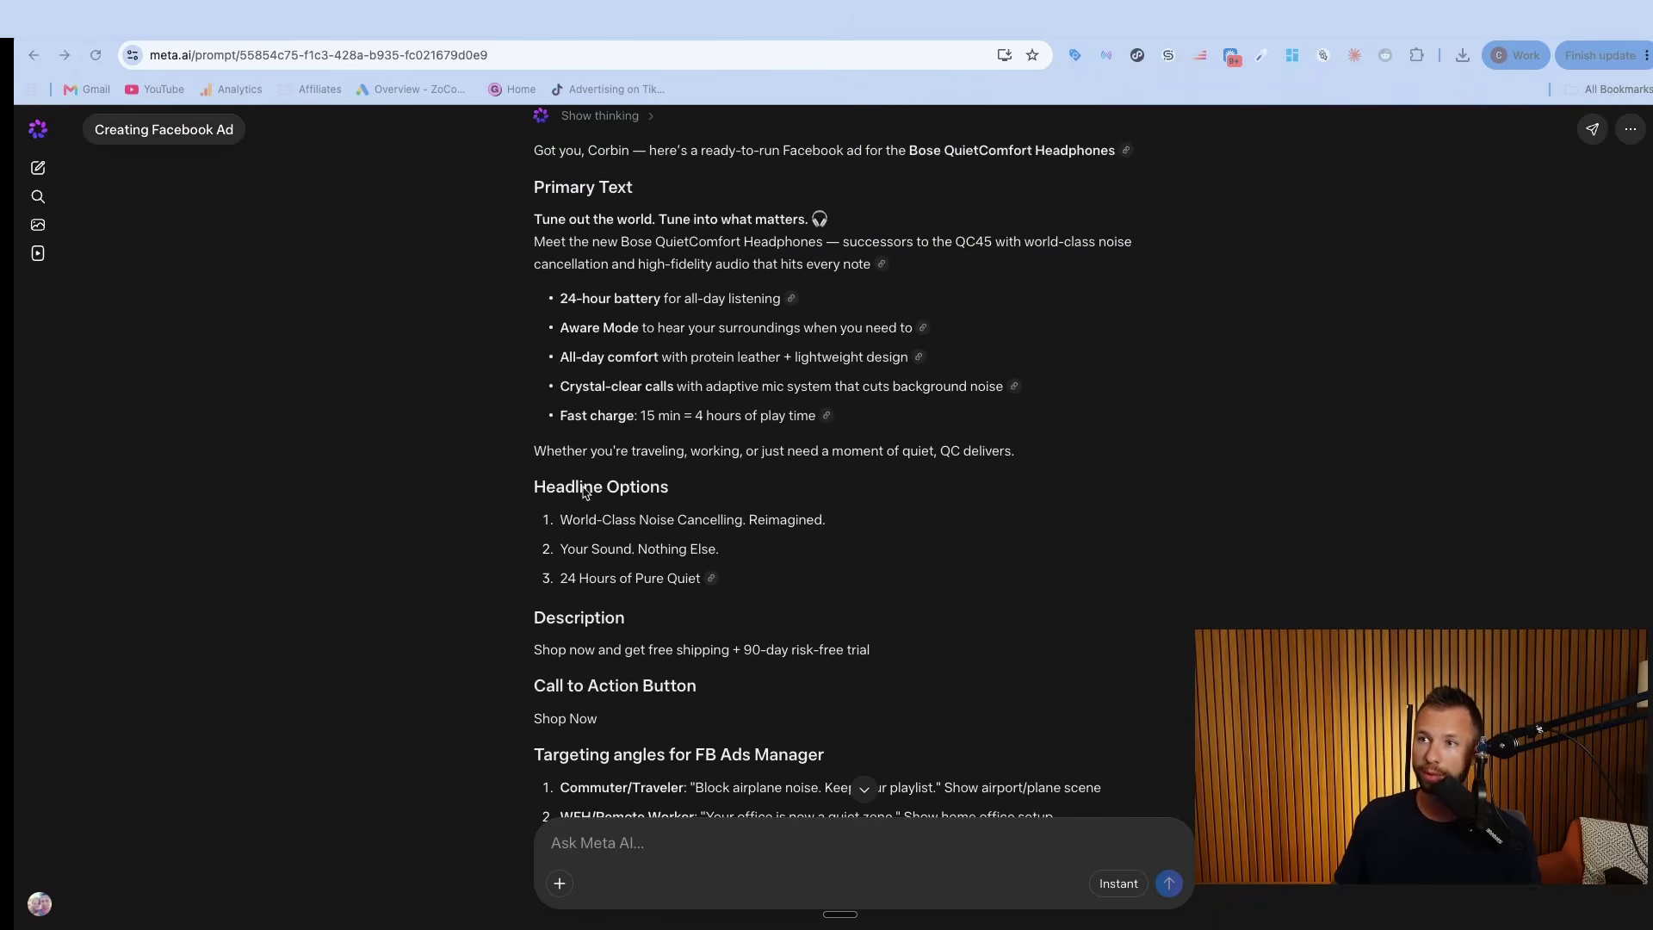
pyautogui.scroll(-3, 584, 490)
pyautogui.moveTo(528, 678); pyautogui.dragTo(788, 726)
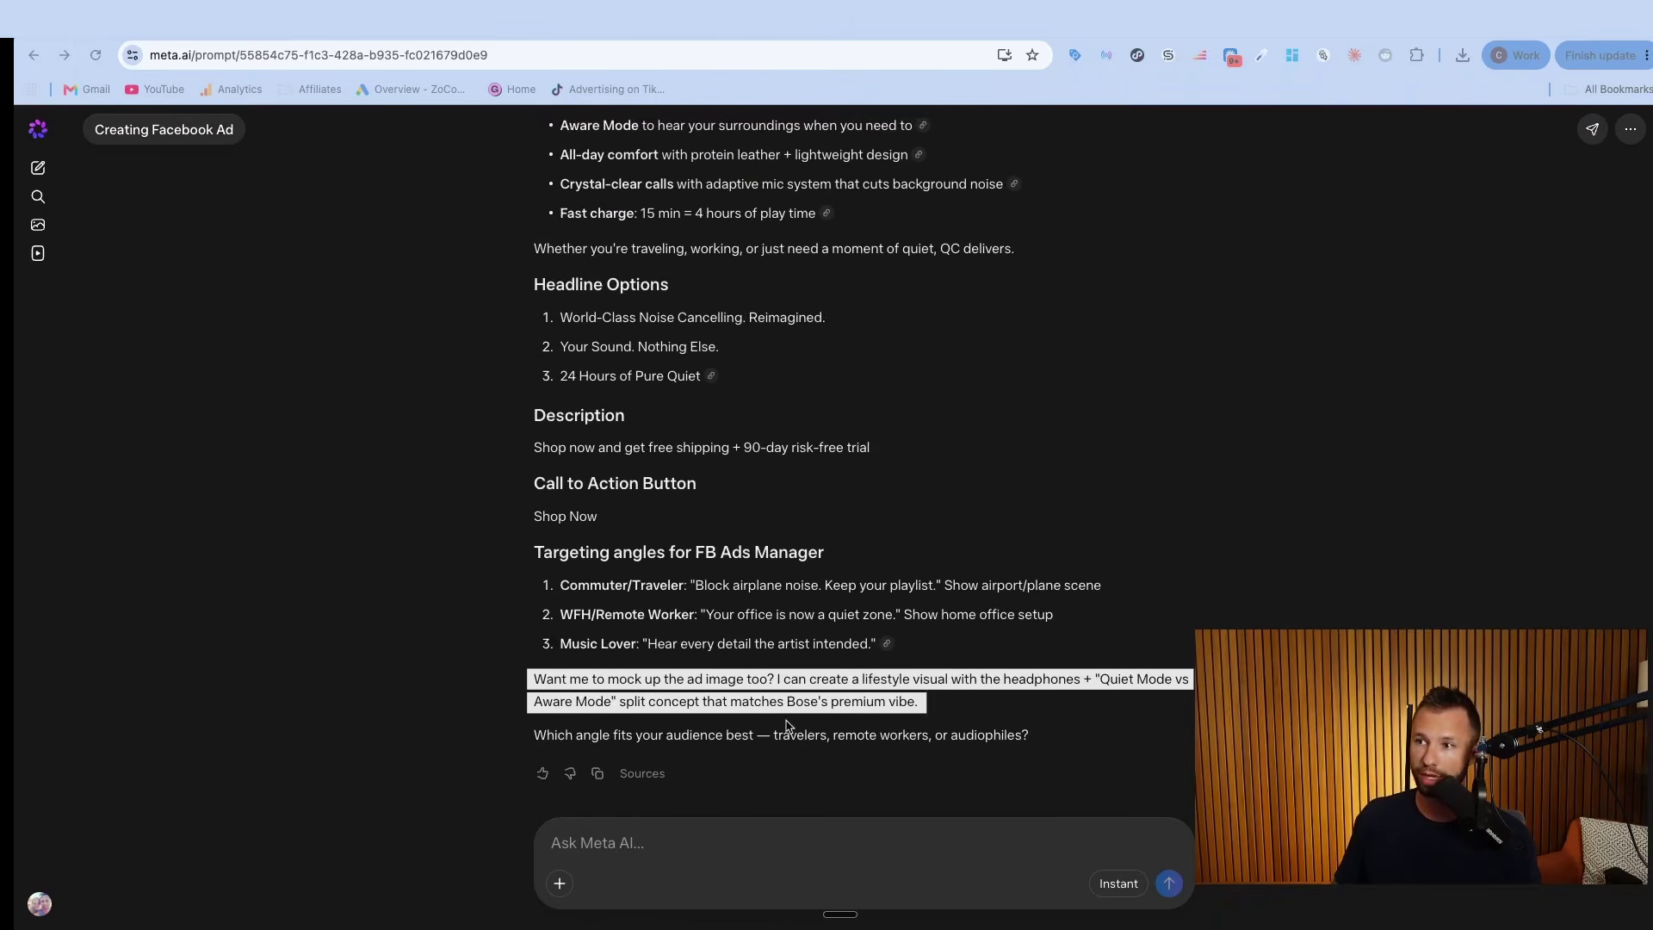
# - Reply "Yes, can you make an image?" and check the generated Bose ad image against the ad copy
pyautogui.click(648, 808)
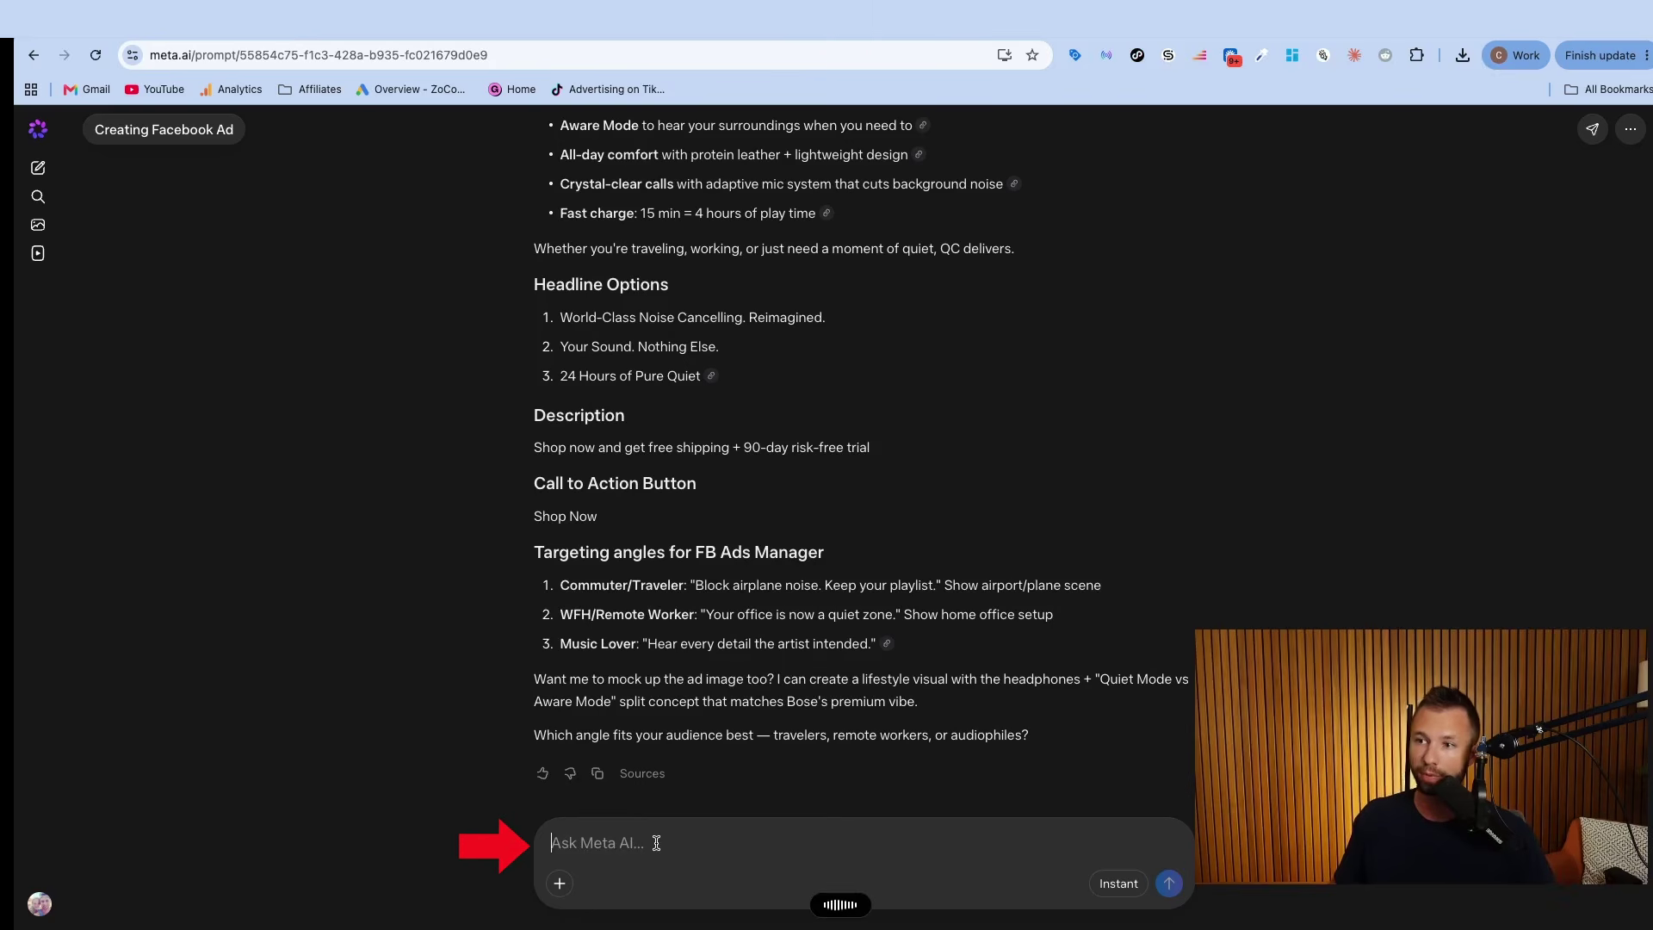
pyautogui.press('Return')
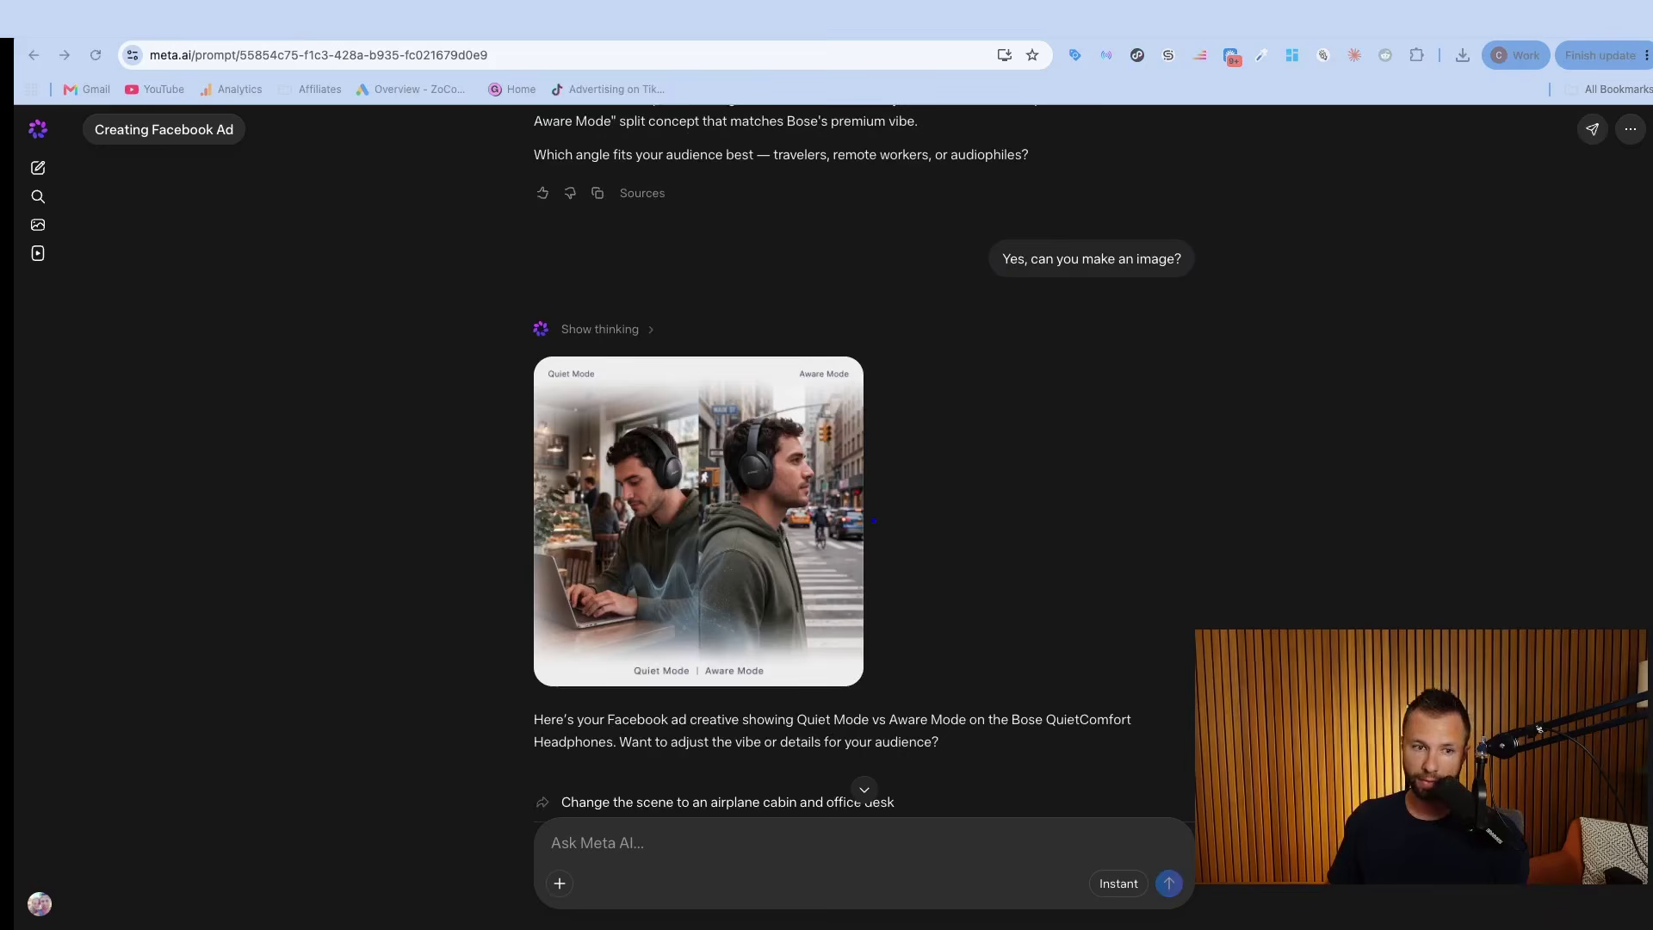
pyautogui.scroll(10, 622, 329)
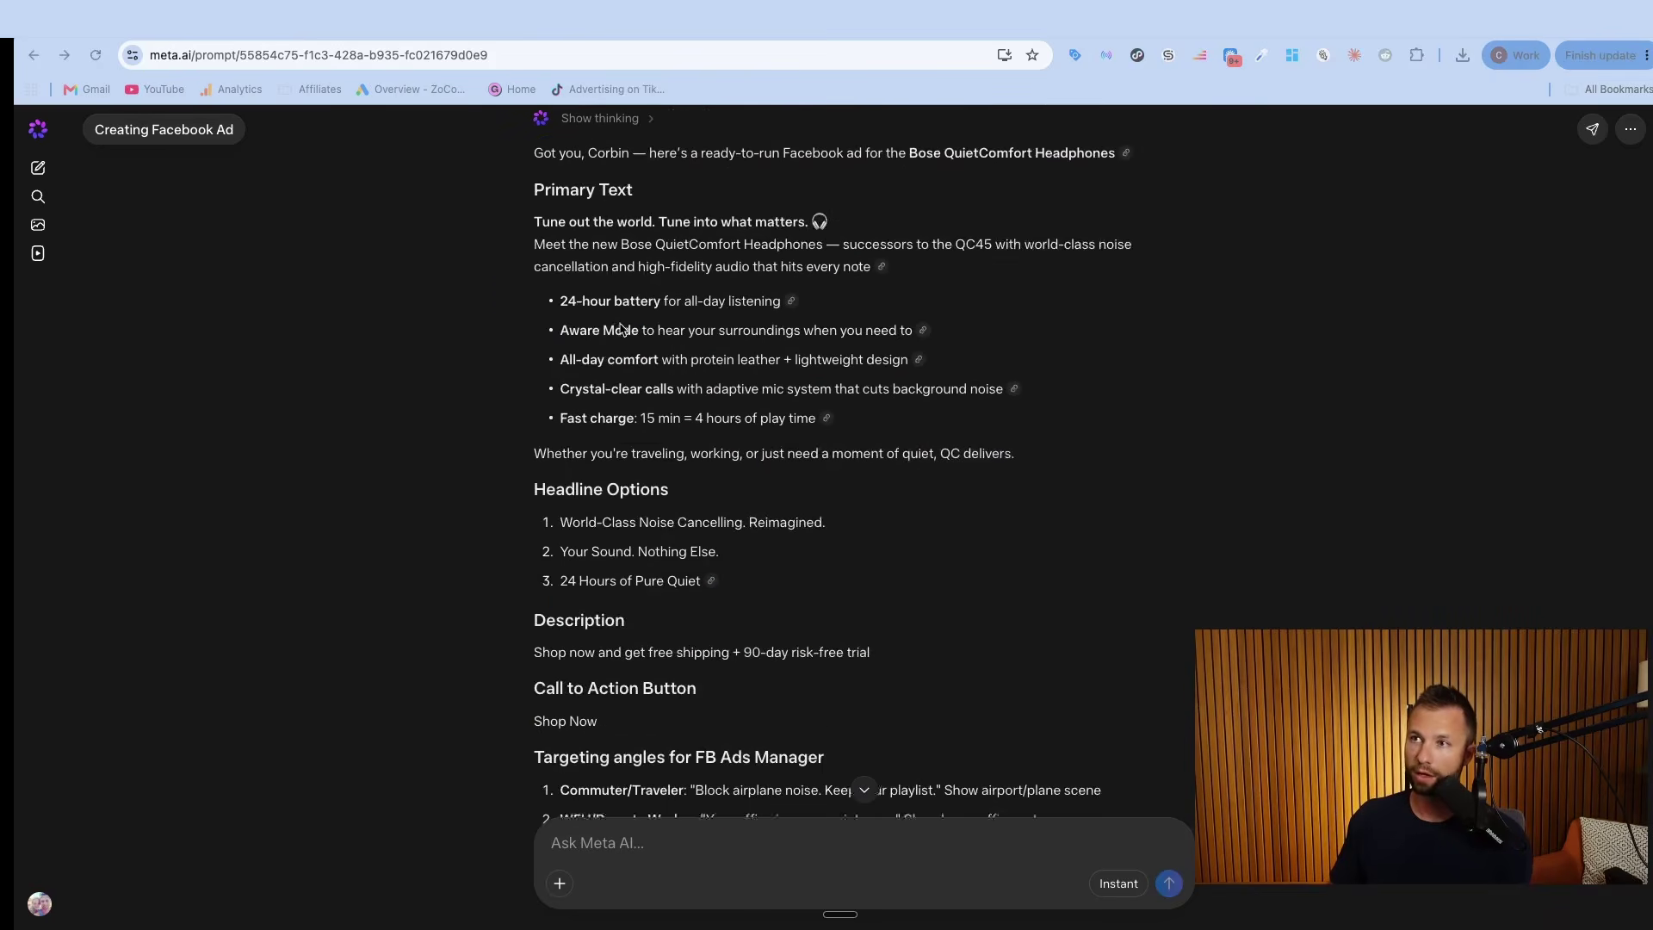
pyautogui.scroll(-10, 625, 379)
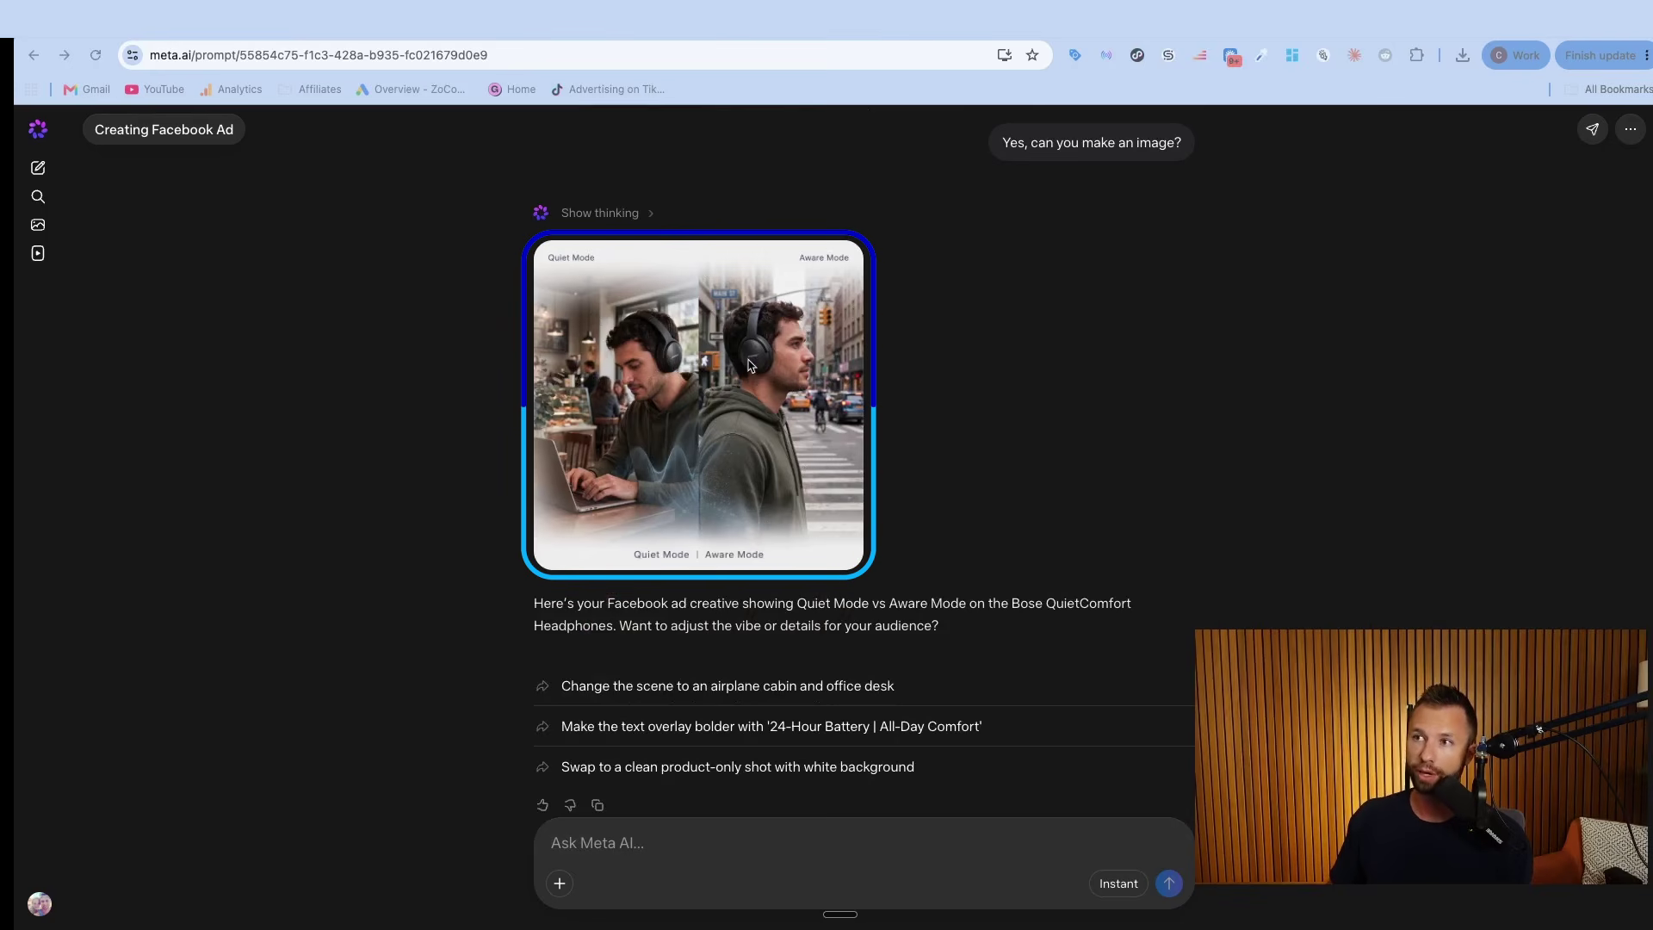
# - Switch to the Bose QuietComfort Headphones product page and examine its photos and details for comparison with the generated ad
pyautogui.click(1309, 21)
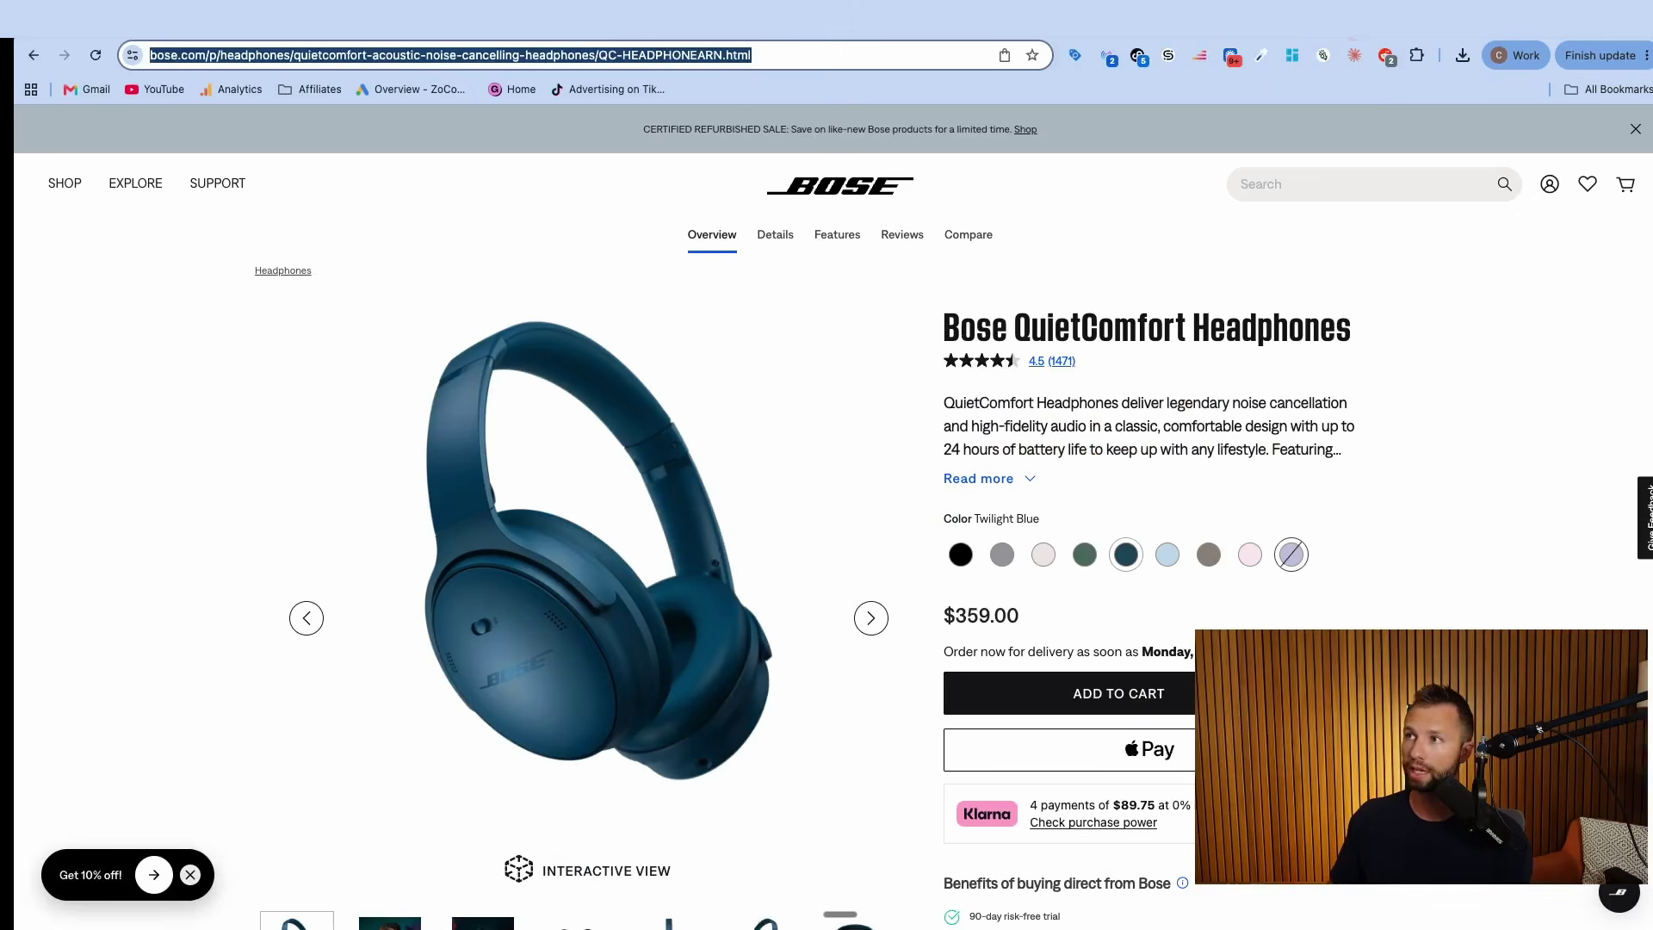
pyautogui.scroll(-3, 404, 637)
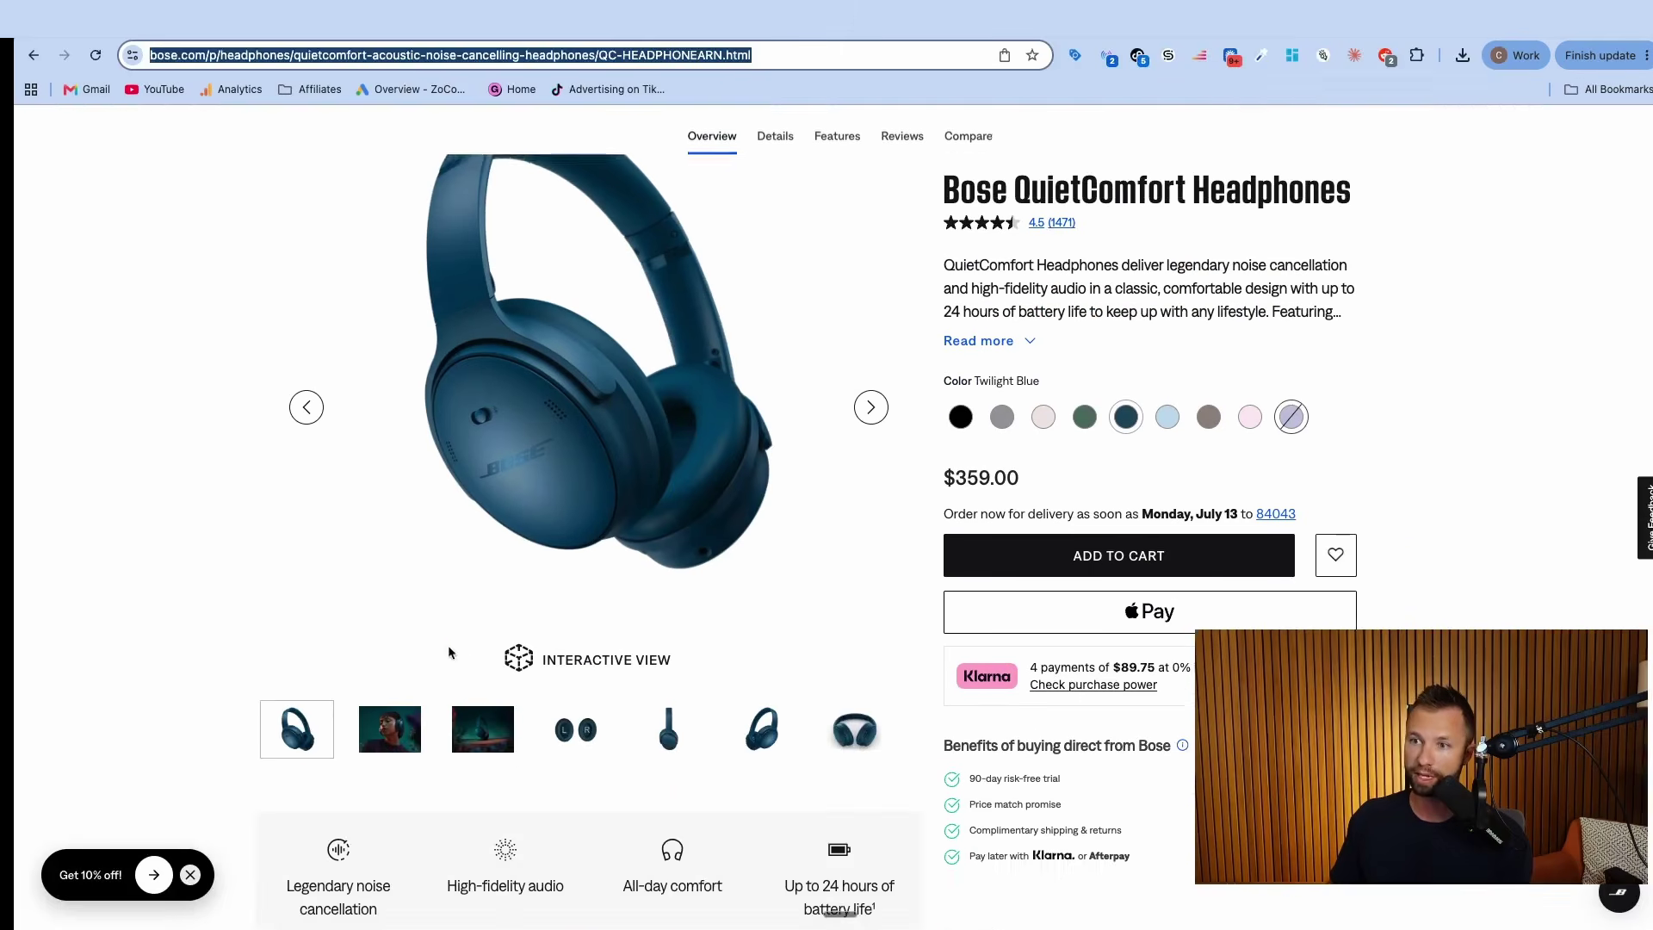
pyautogui.scroll(2, 689, 568)
pyautogui.click(961, 487)
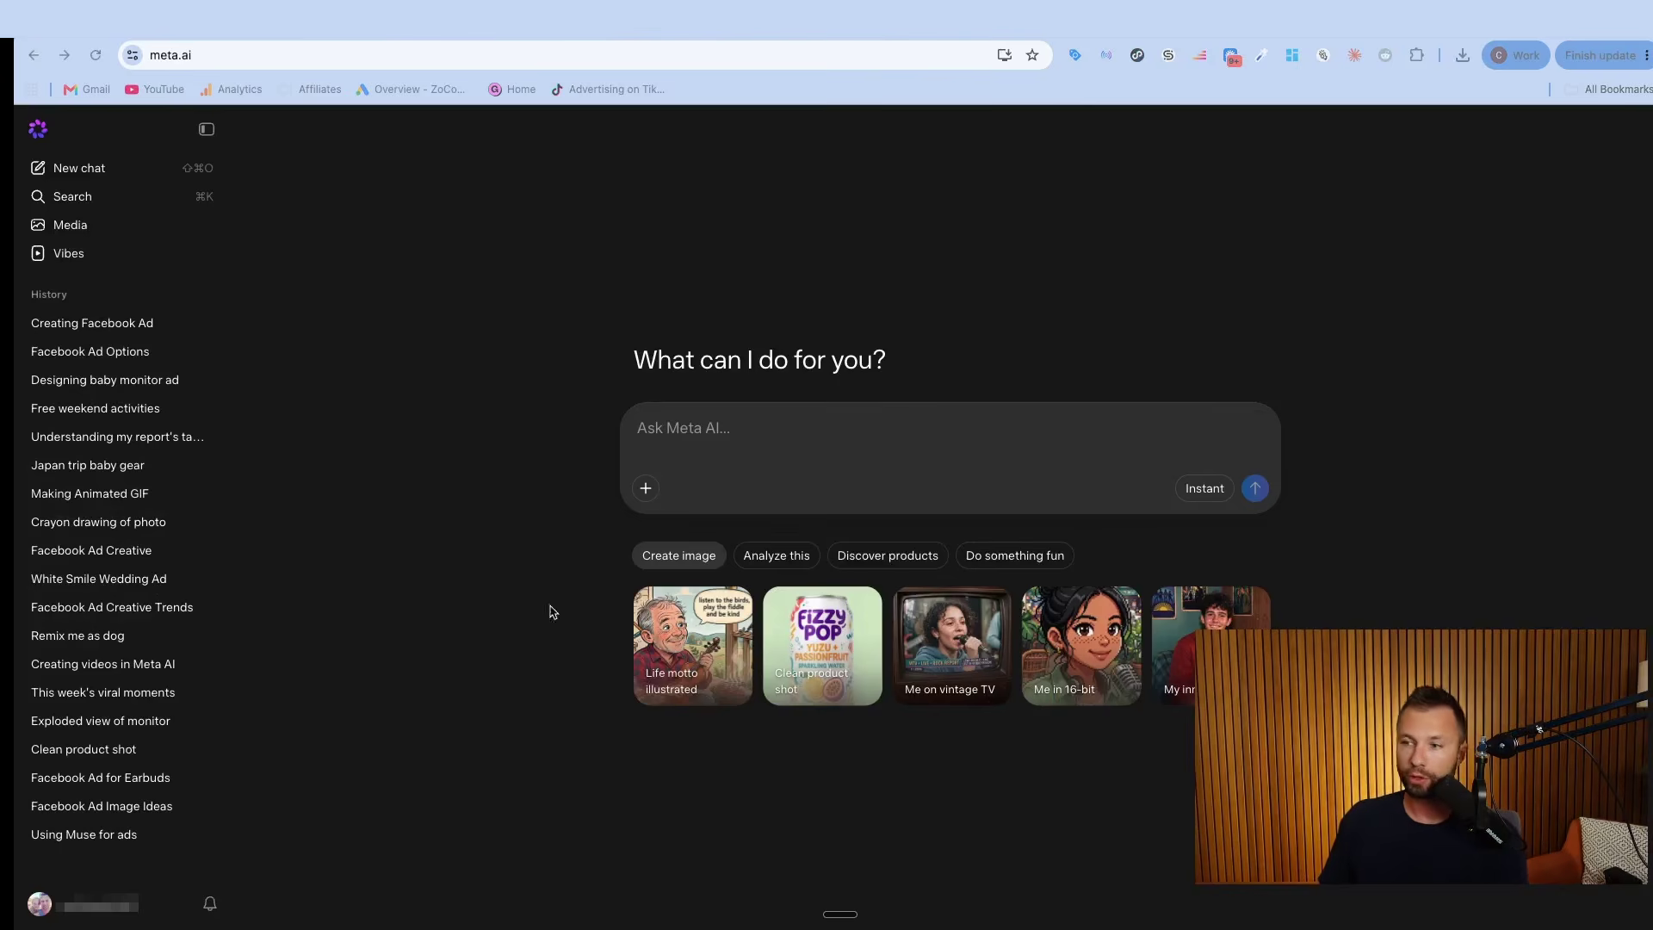
# - Create a "Clean product shot" image from the photo of the blue Ghost energy drink can
pyautogui.click(780, 734)
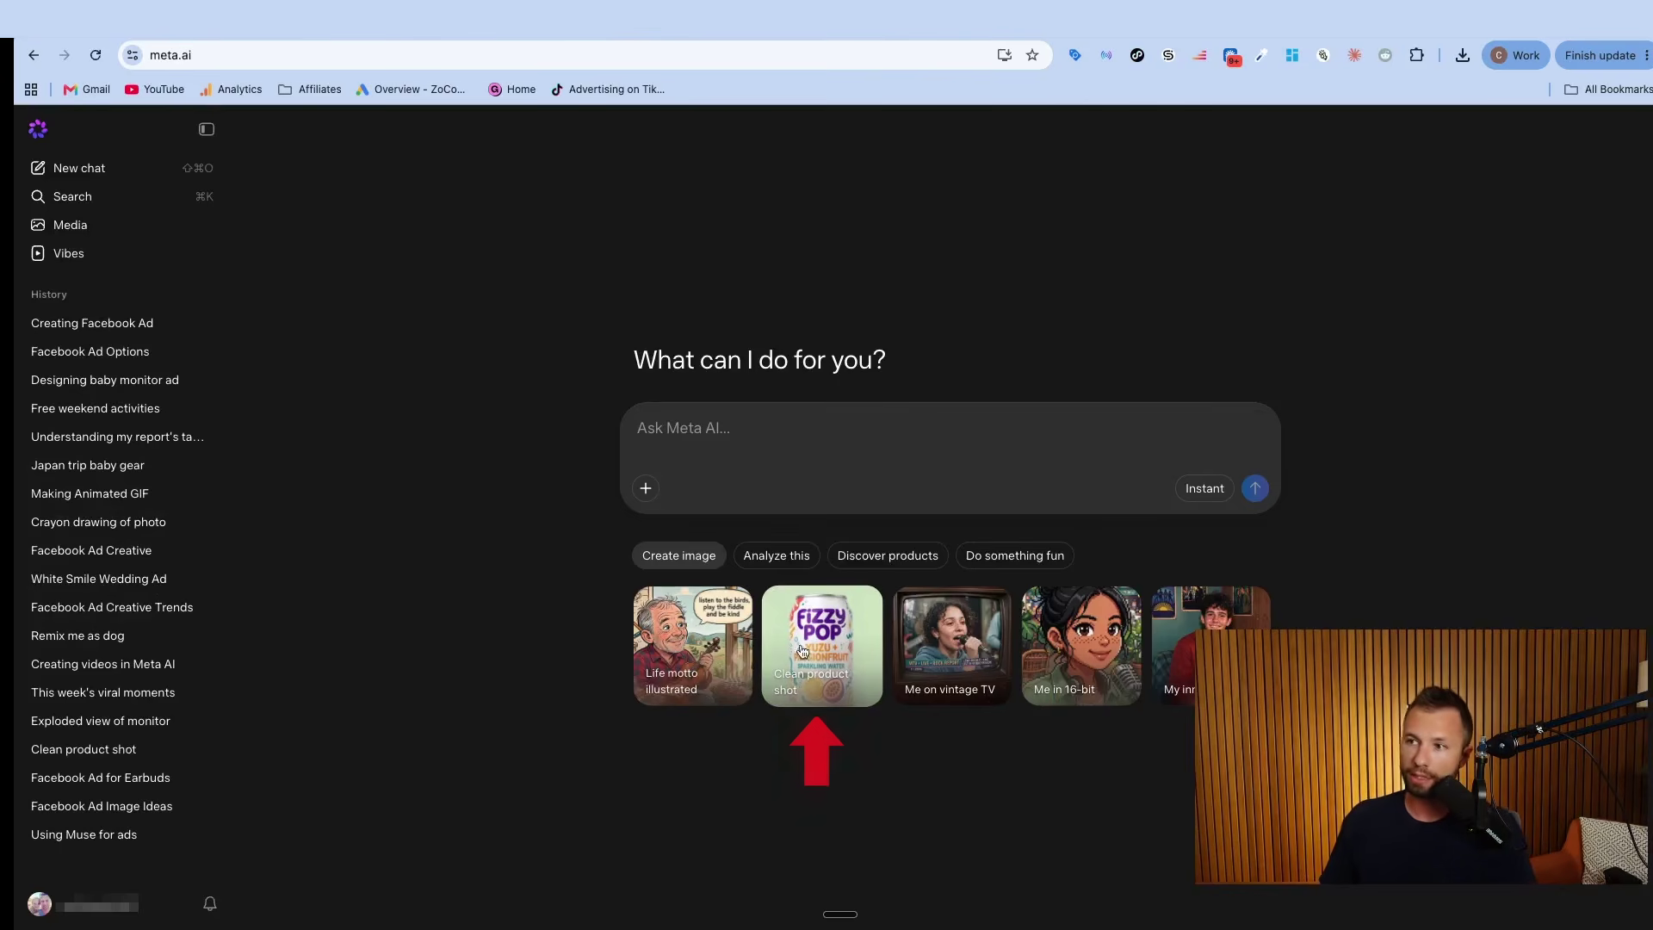
pyautogui.click(835, 639)
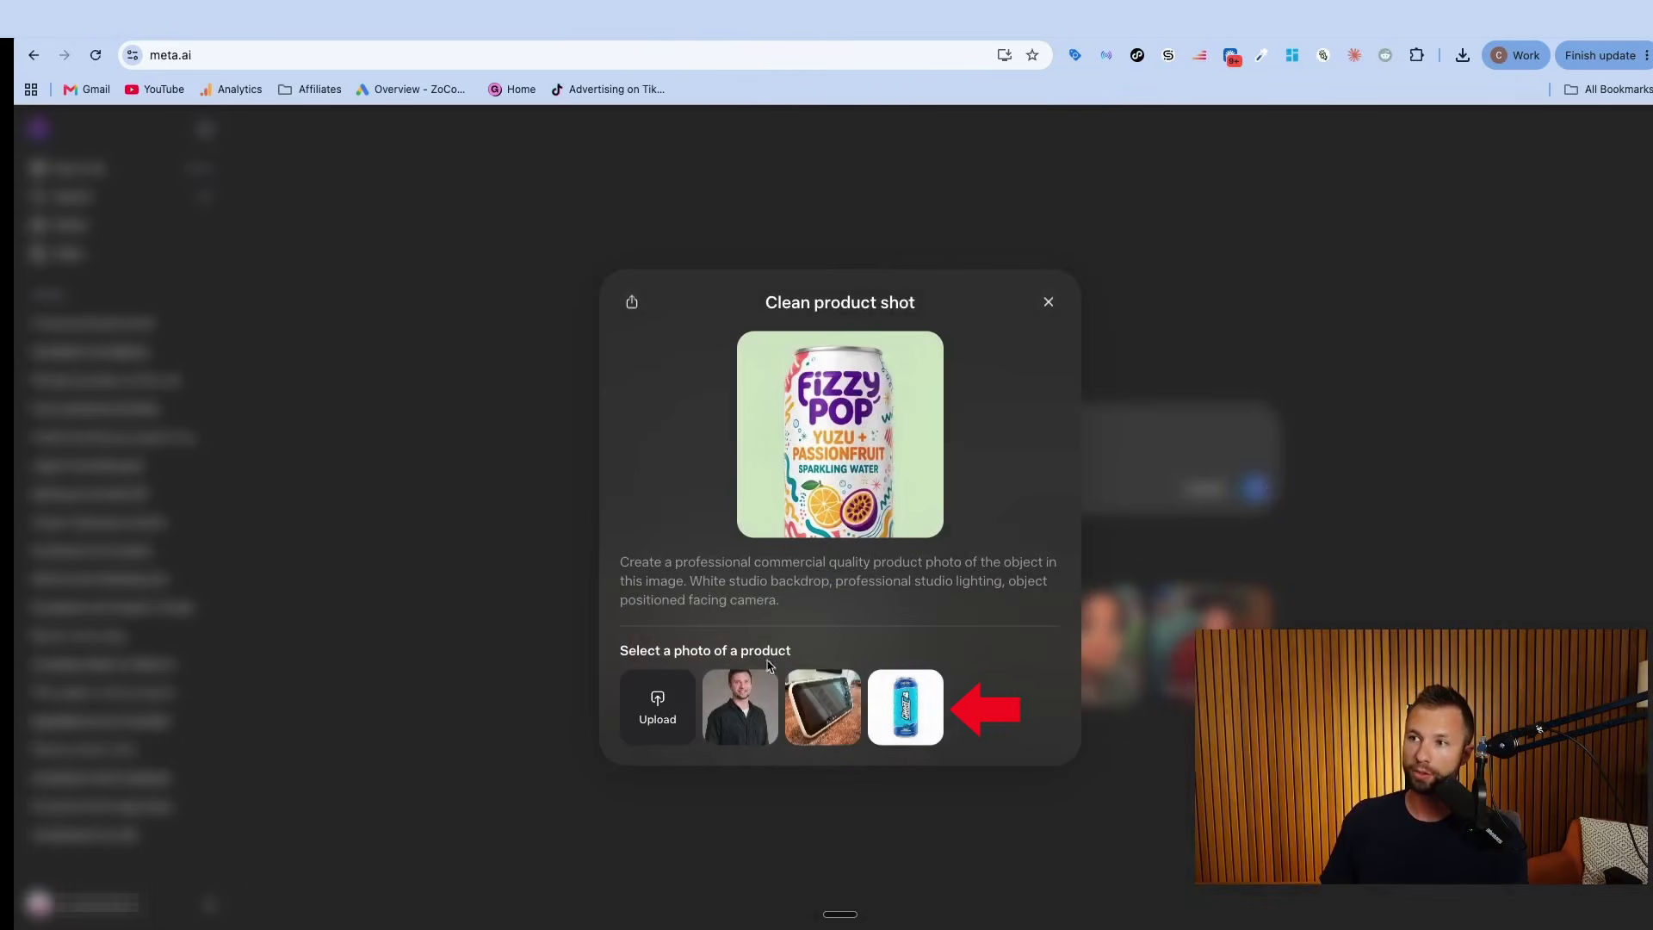
pyautogui.click(906, 708)
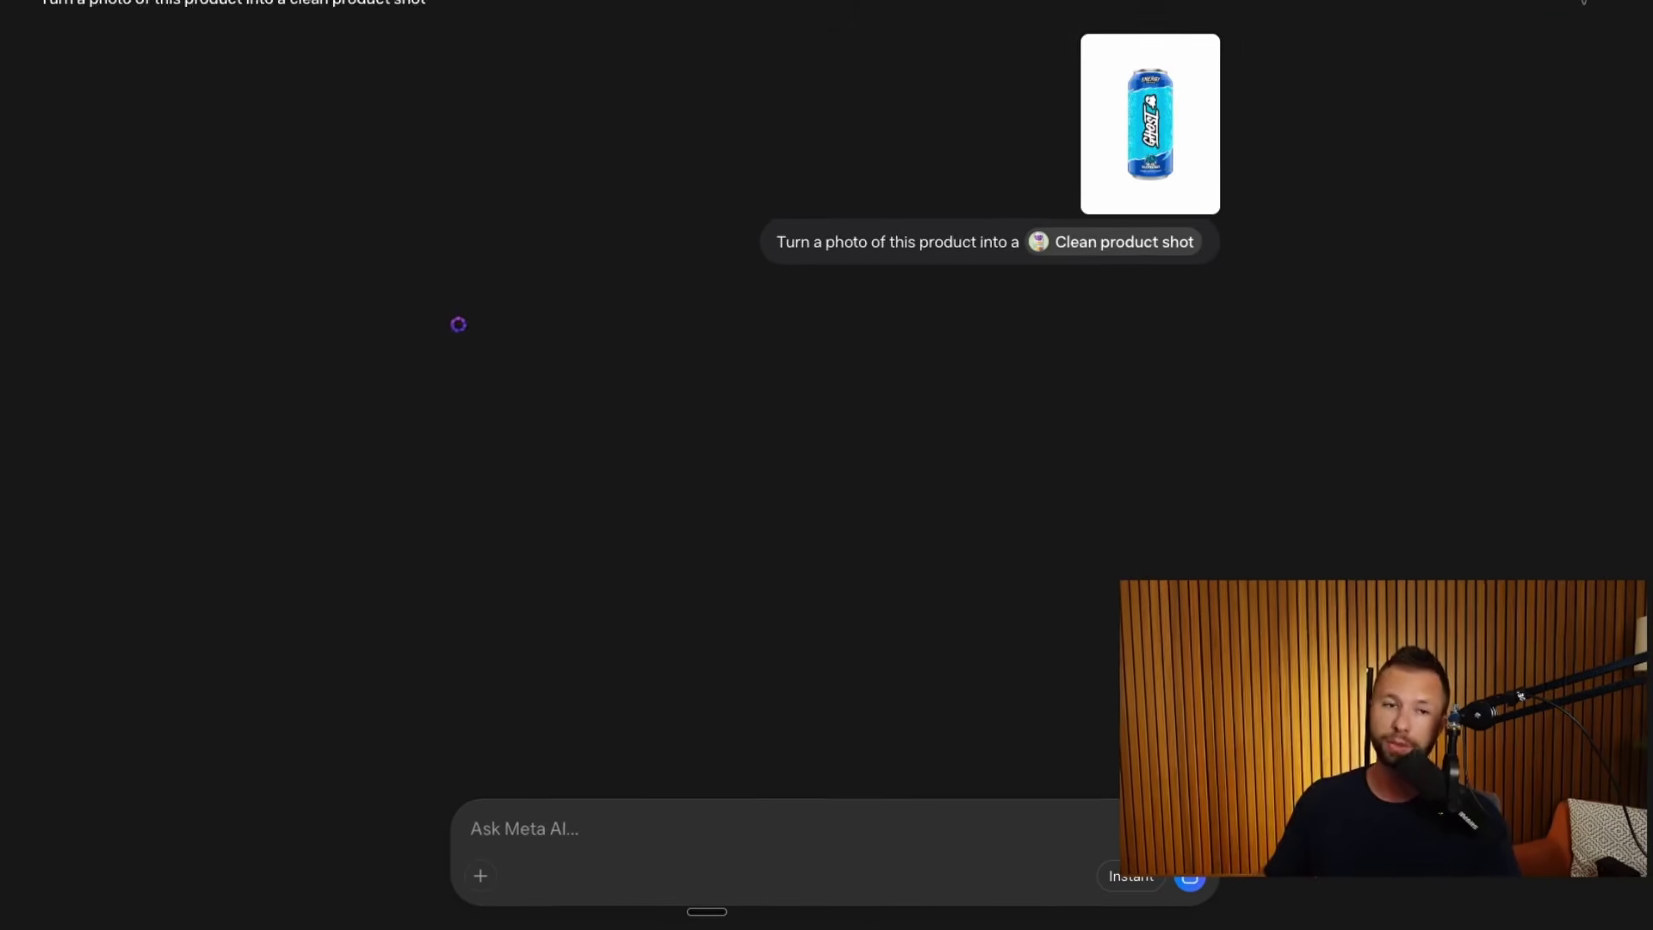
# - Enlarge the original Ghost can photo and the generated studio shot to compare them
pyautogui.click(1150, 123)
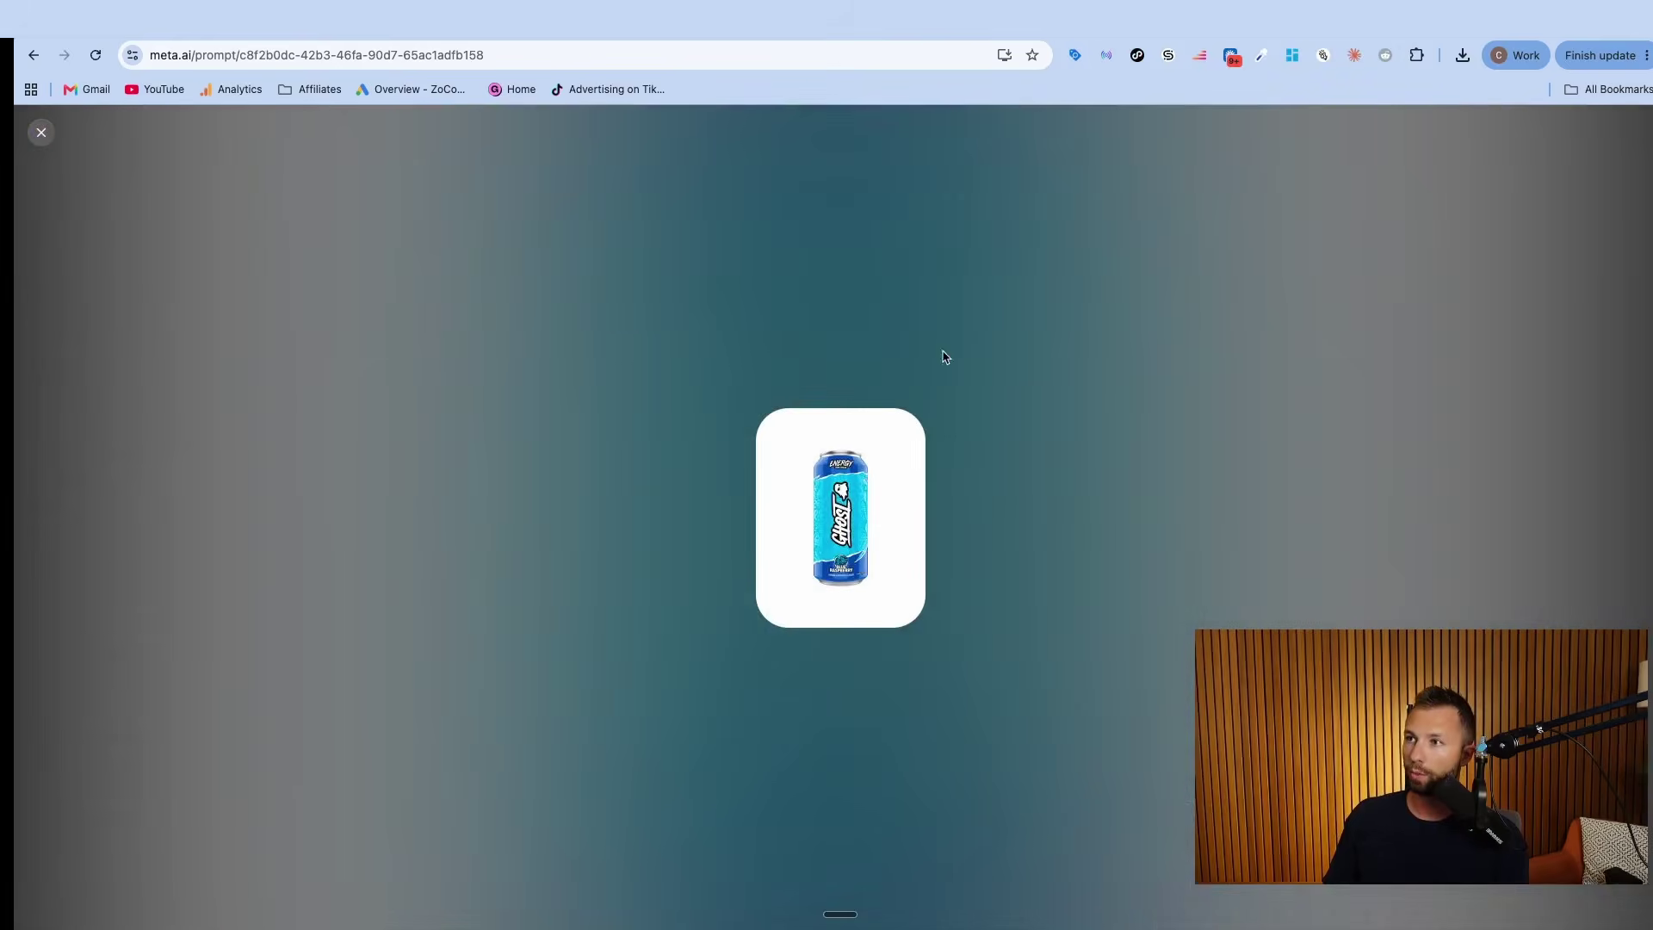
pyautogui.click(635, 338)
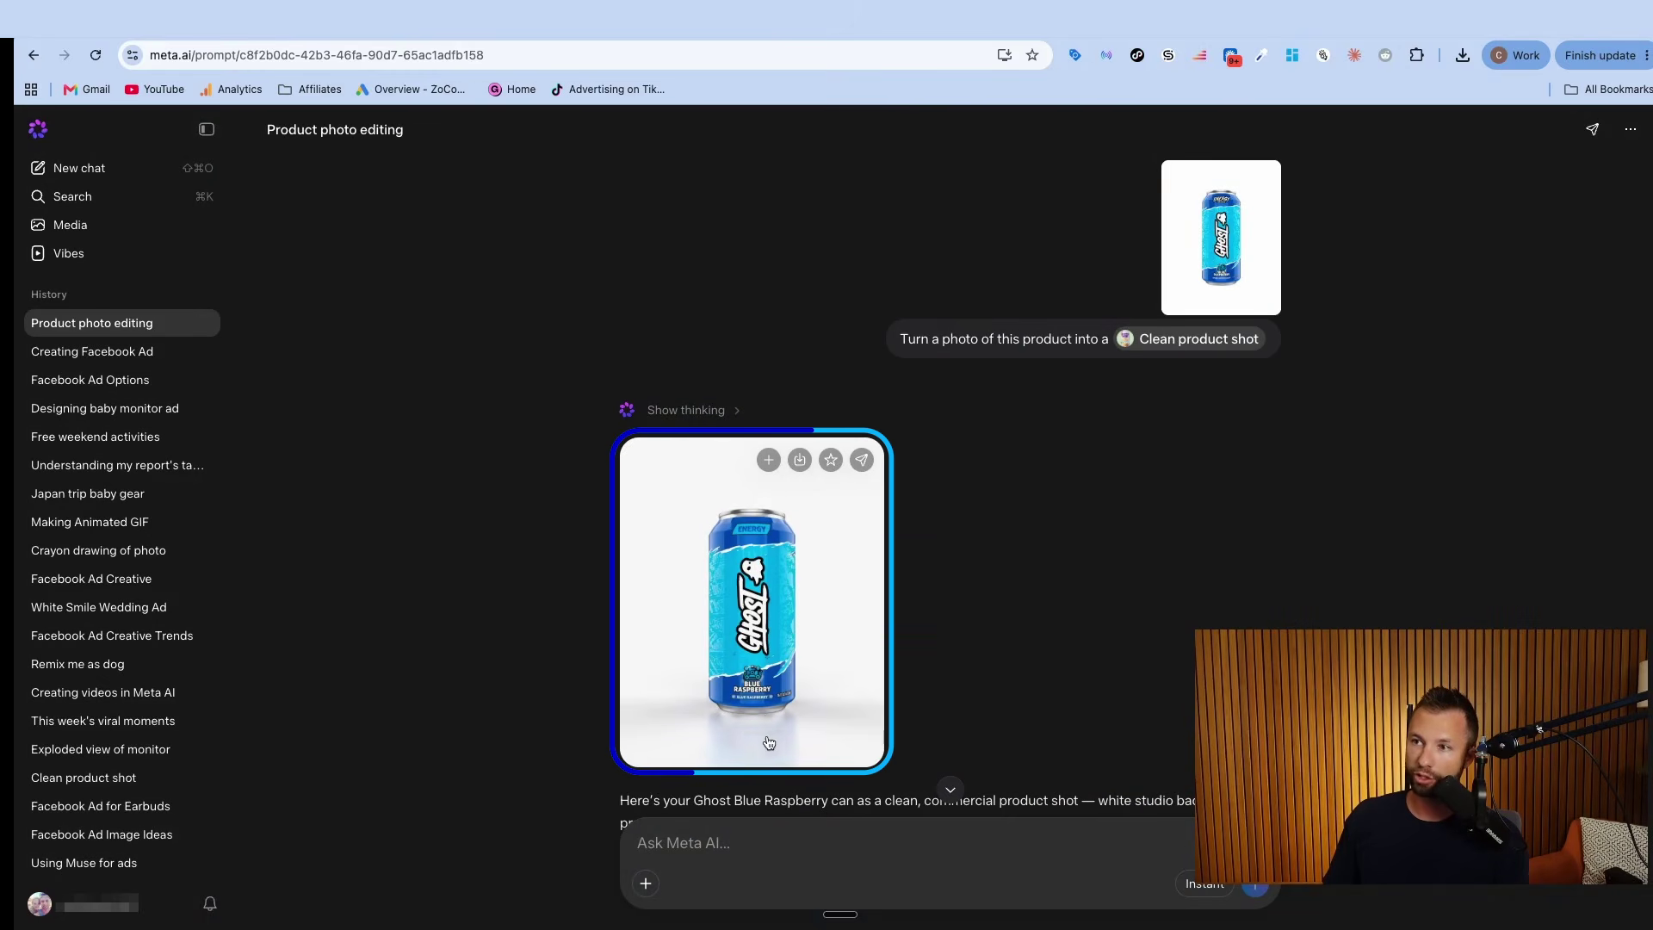
pyautogui.click(773, 635)
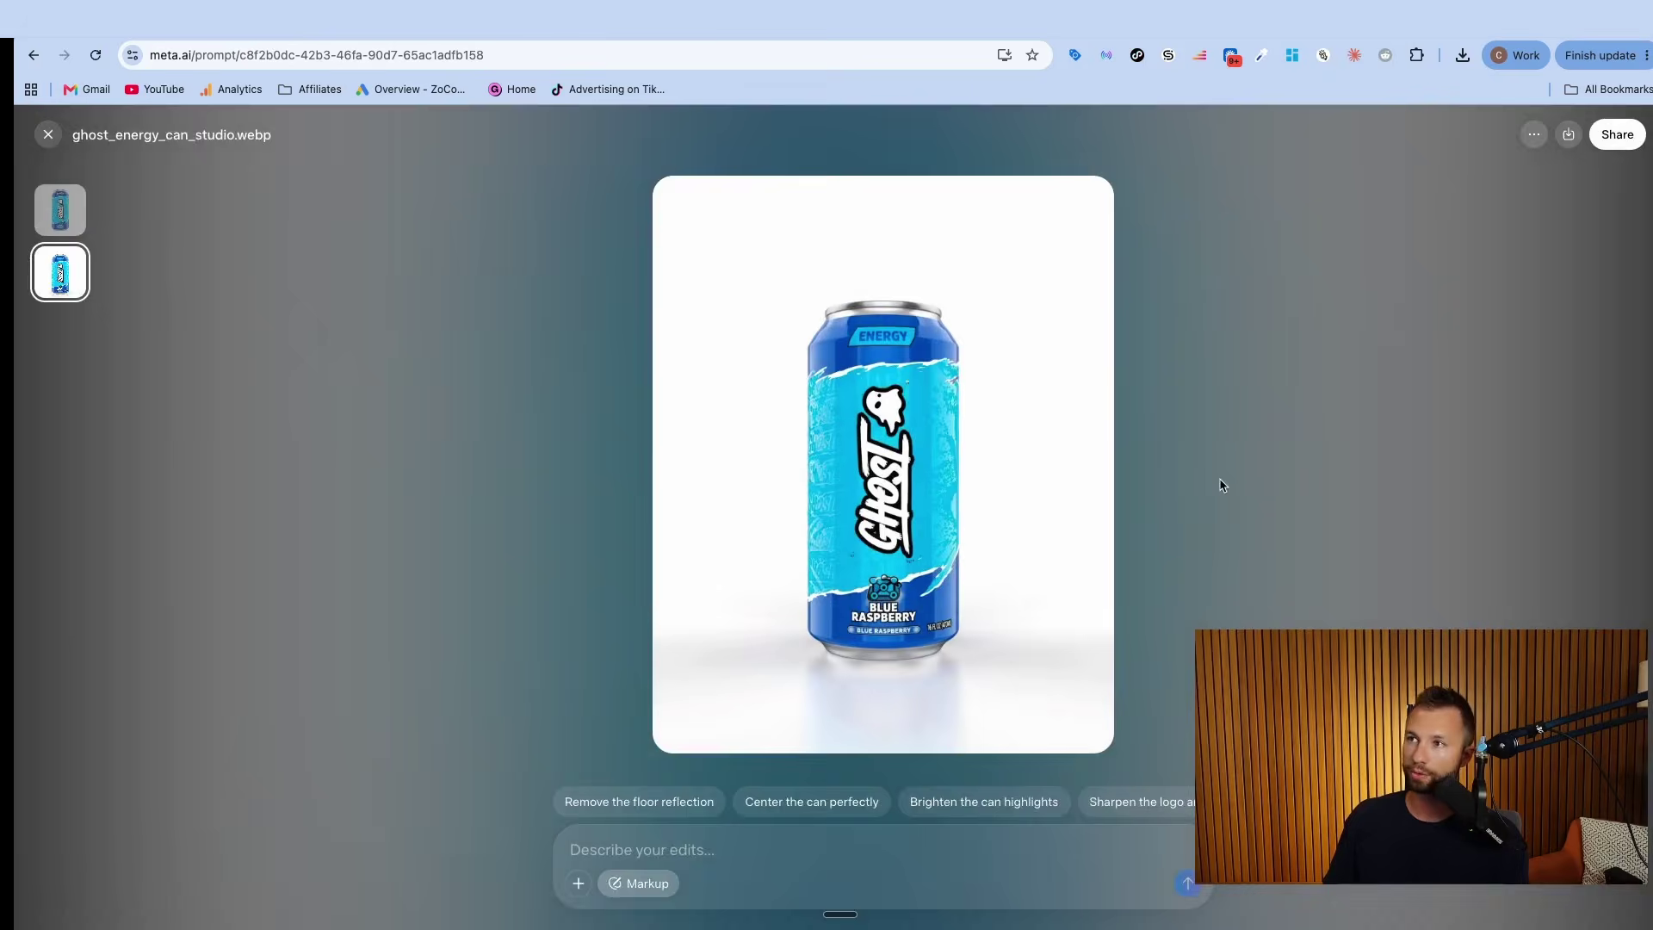
pyautogui.press('Escape')
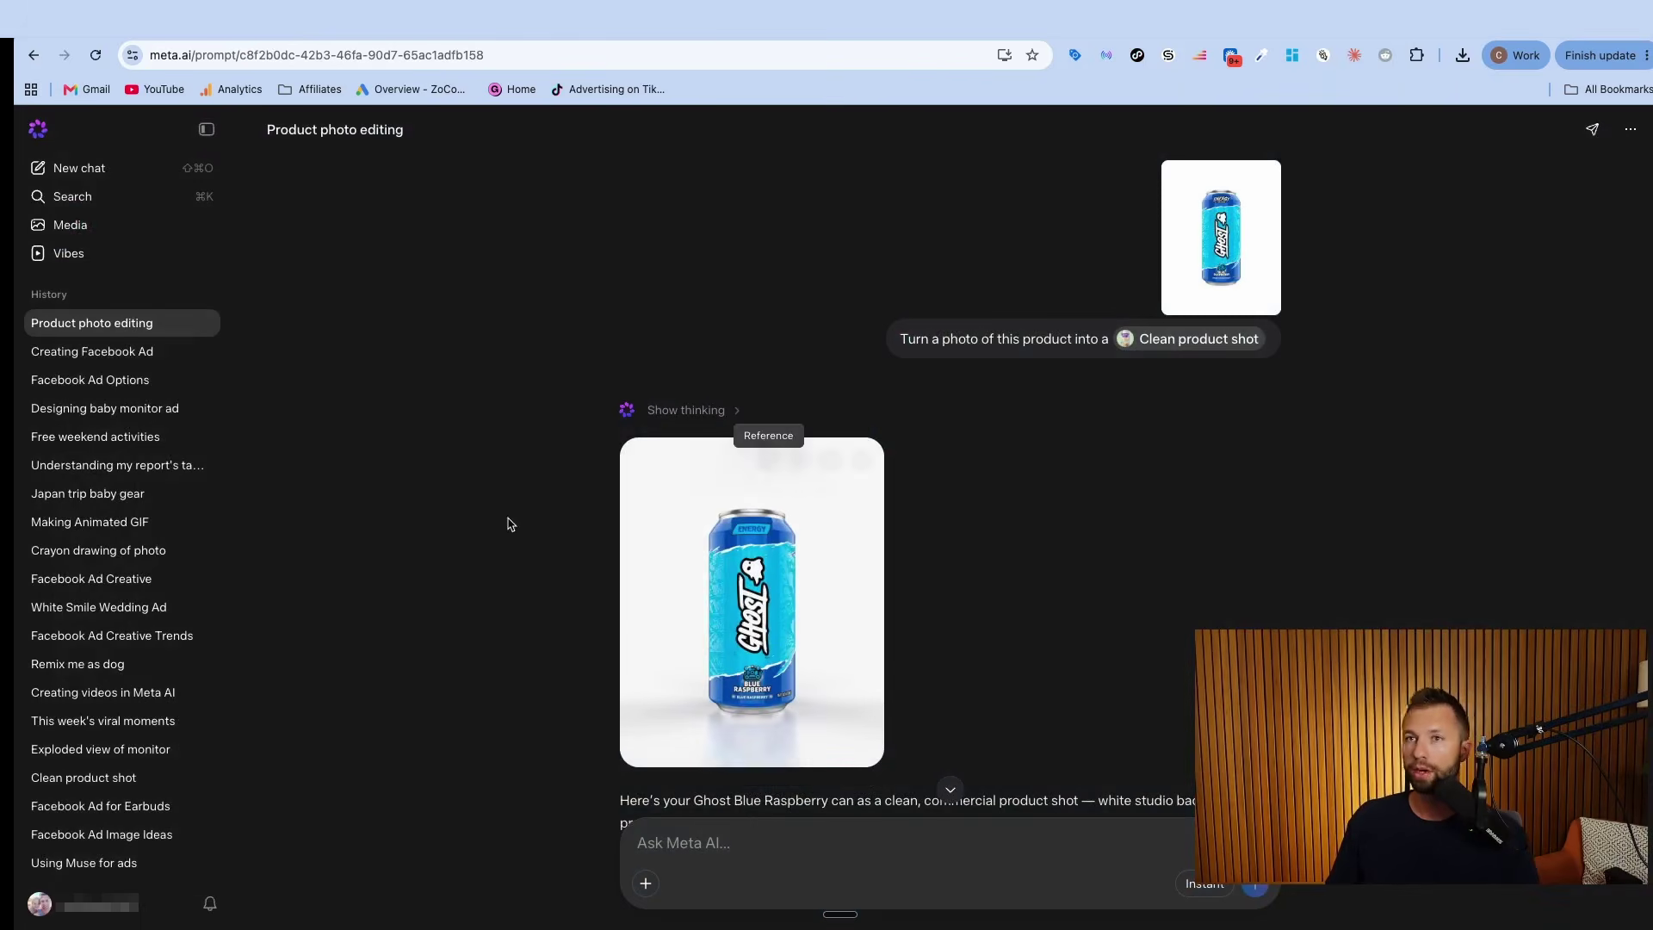
# - In a new chat, start a remix with the "Me as a dog" image preset
pyautogui.click(138, 168)
pyautogui.hscroll(10, 912, 680)
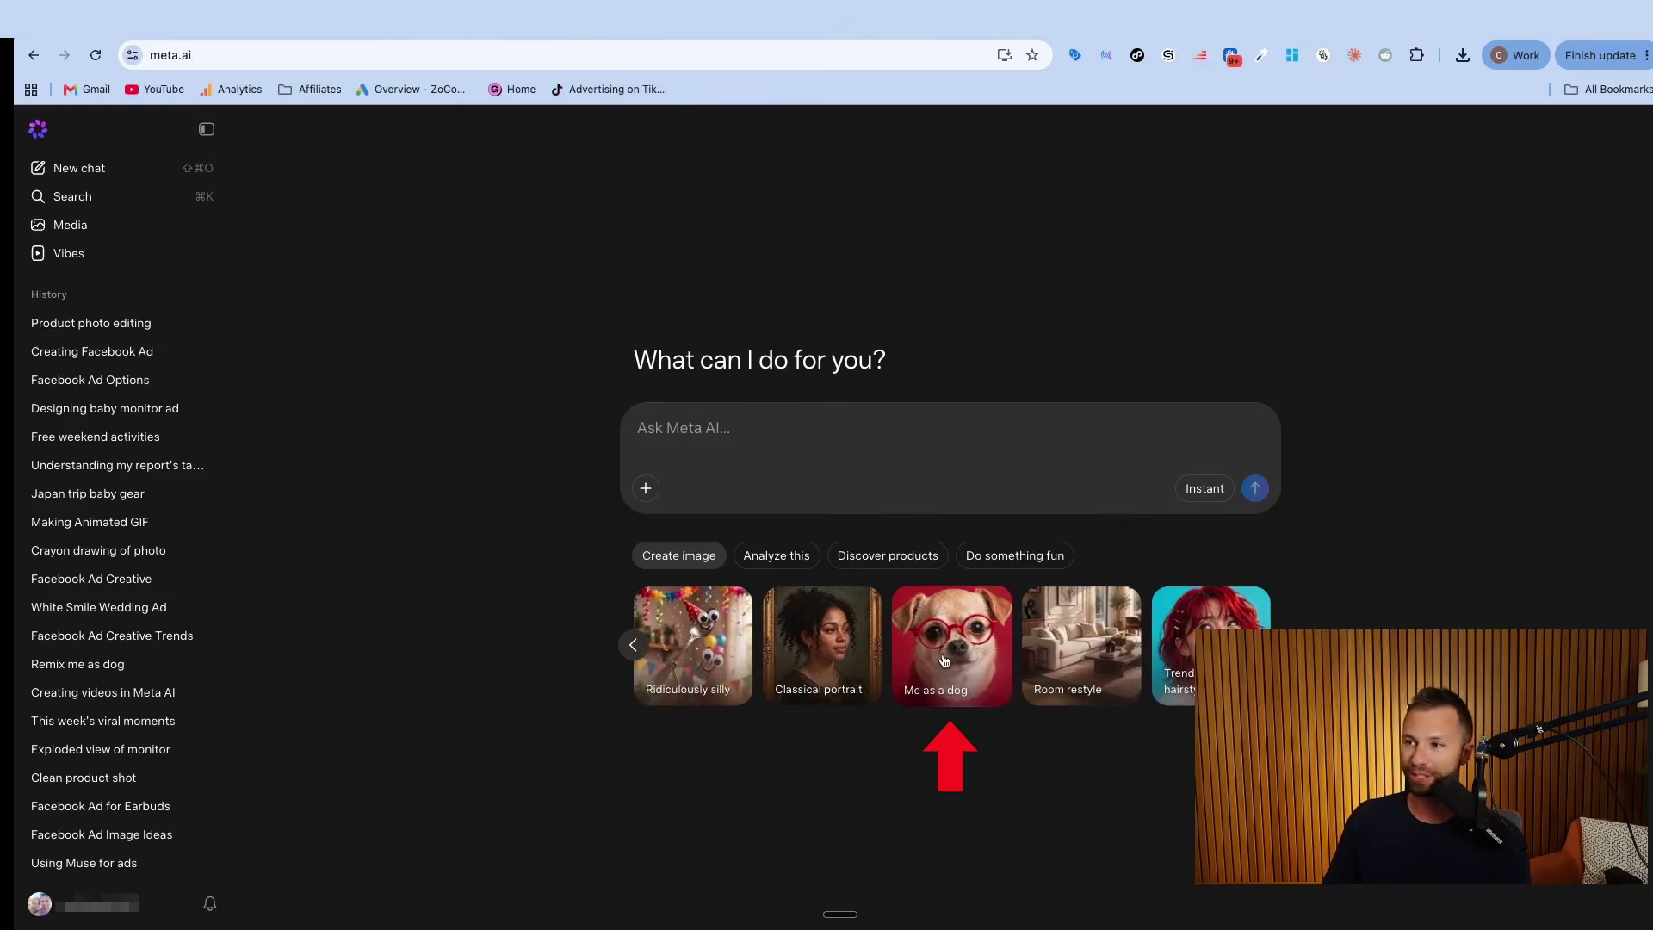
pyautogui.click(940, 671)
pyautogui.click(801, 692)
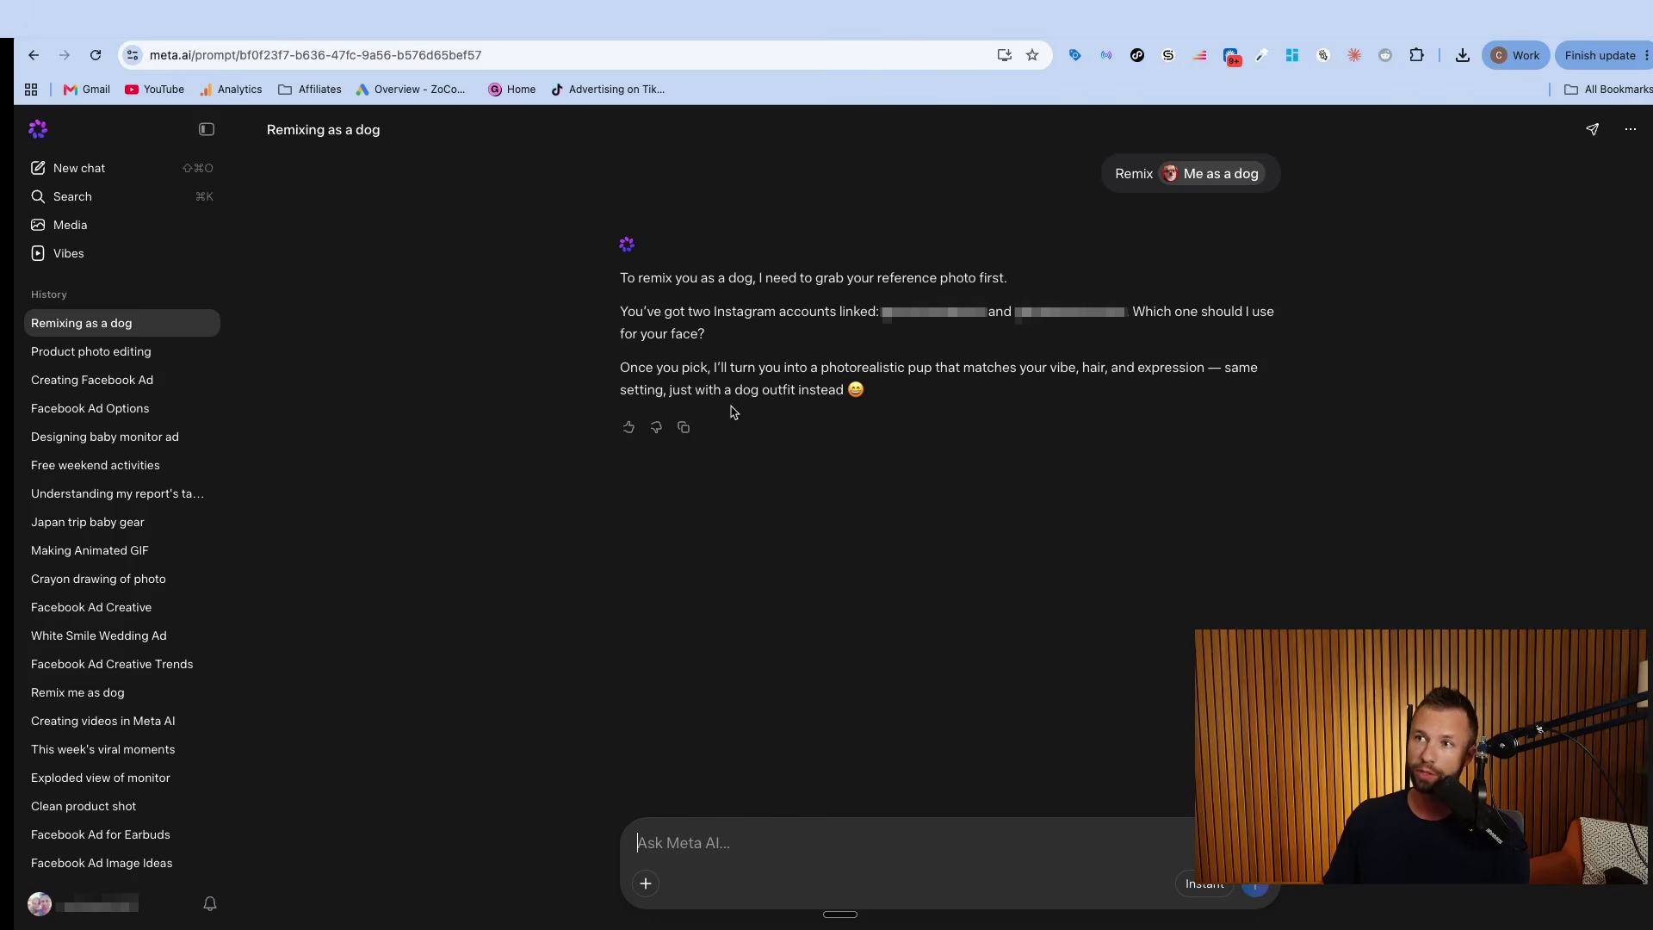
# - Open the earlier "Remix me as dog" chat and review its reference photo exchange and generated dog portrait
pyautogui.scroll(-1, 112, 482)
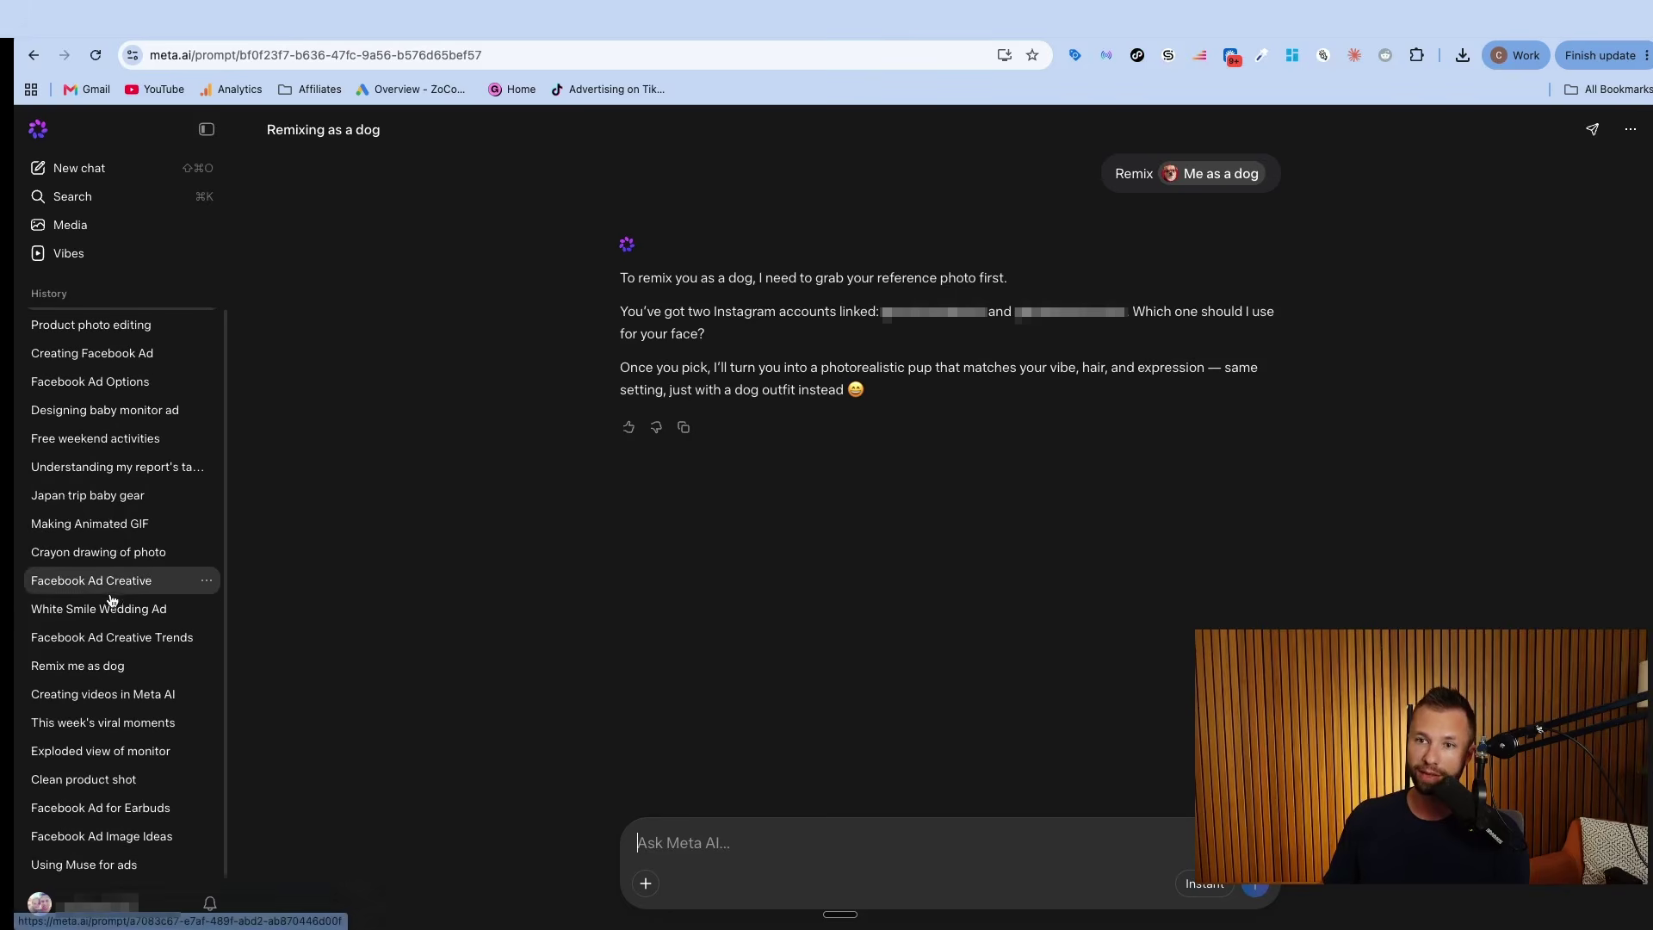
pyautogui.scroll(1, 121, 774)
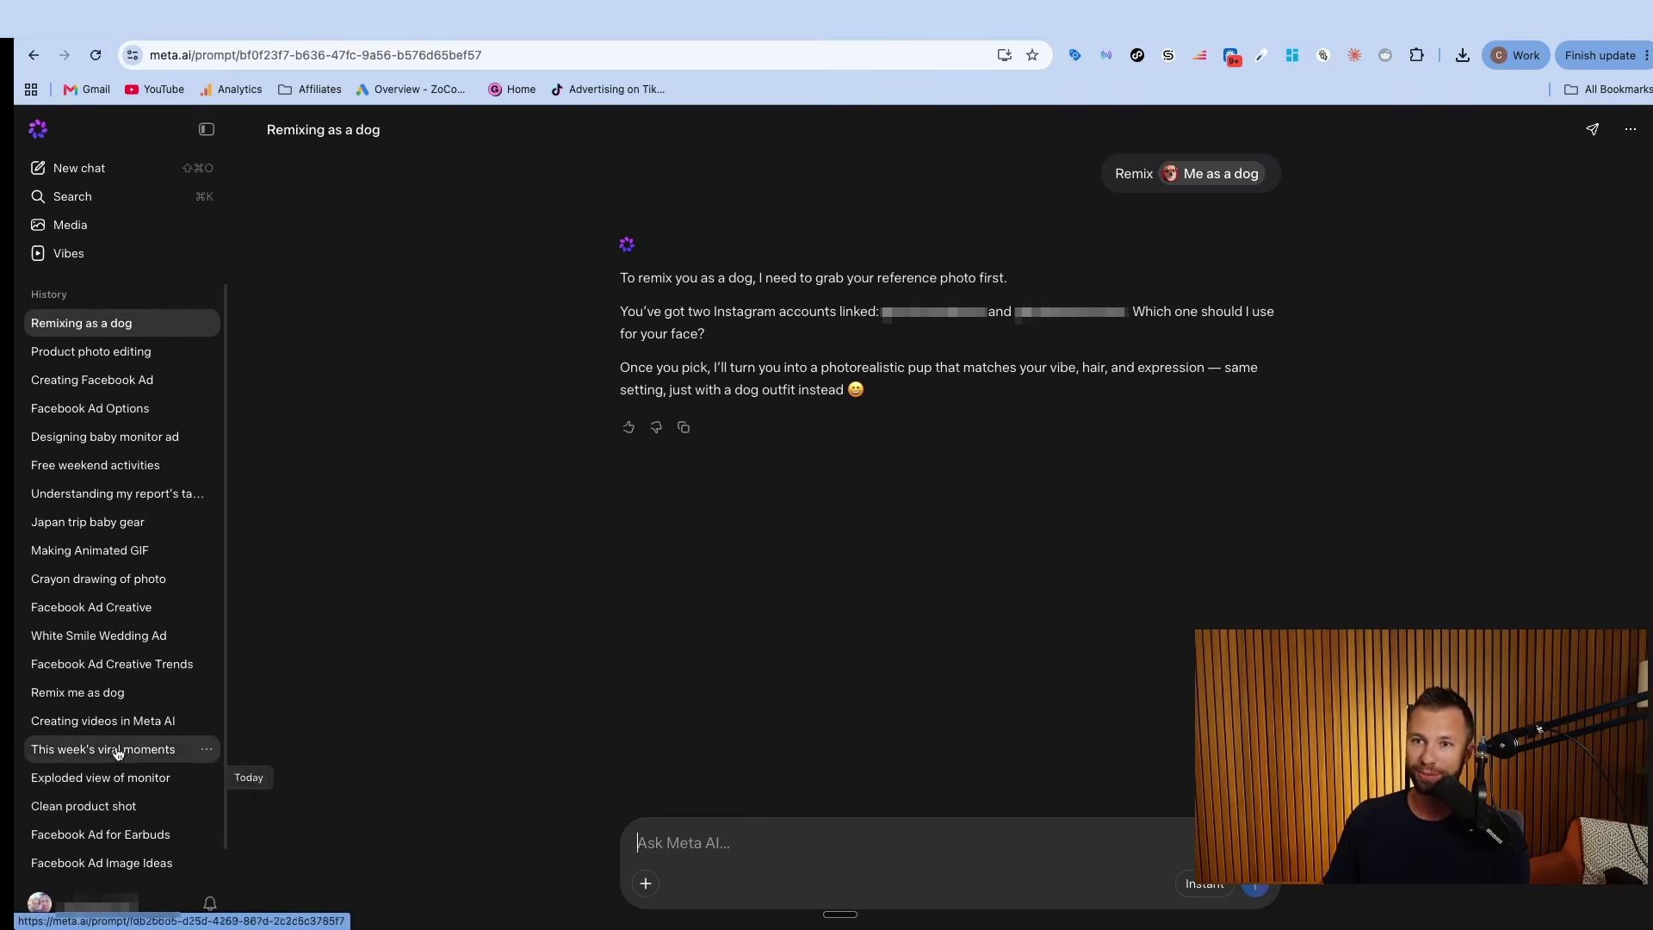
pyautogui.scroll(-1, 95, 606)
pyautogui.click(95, 670)
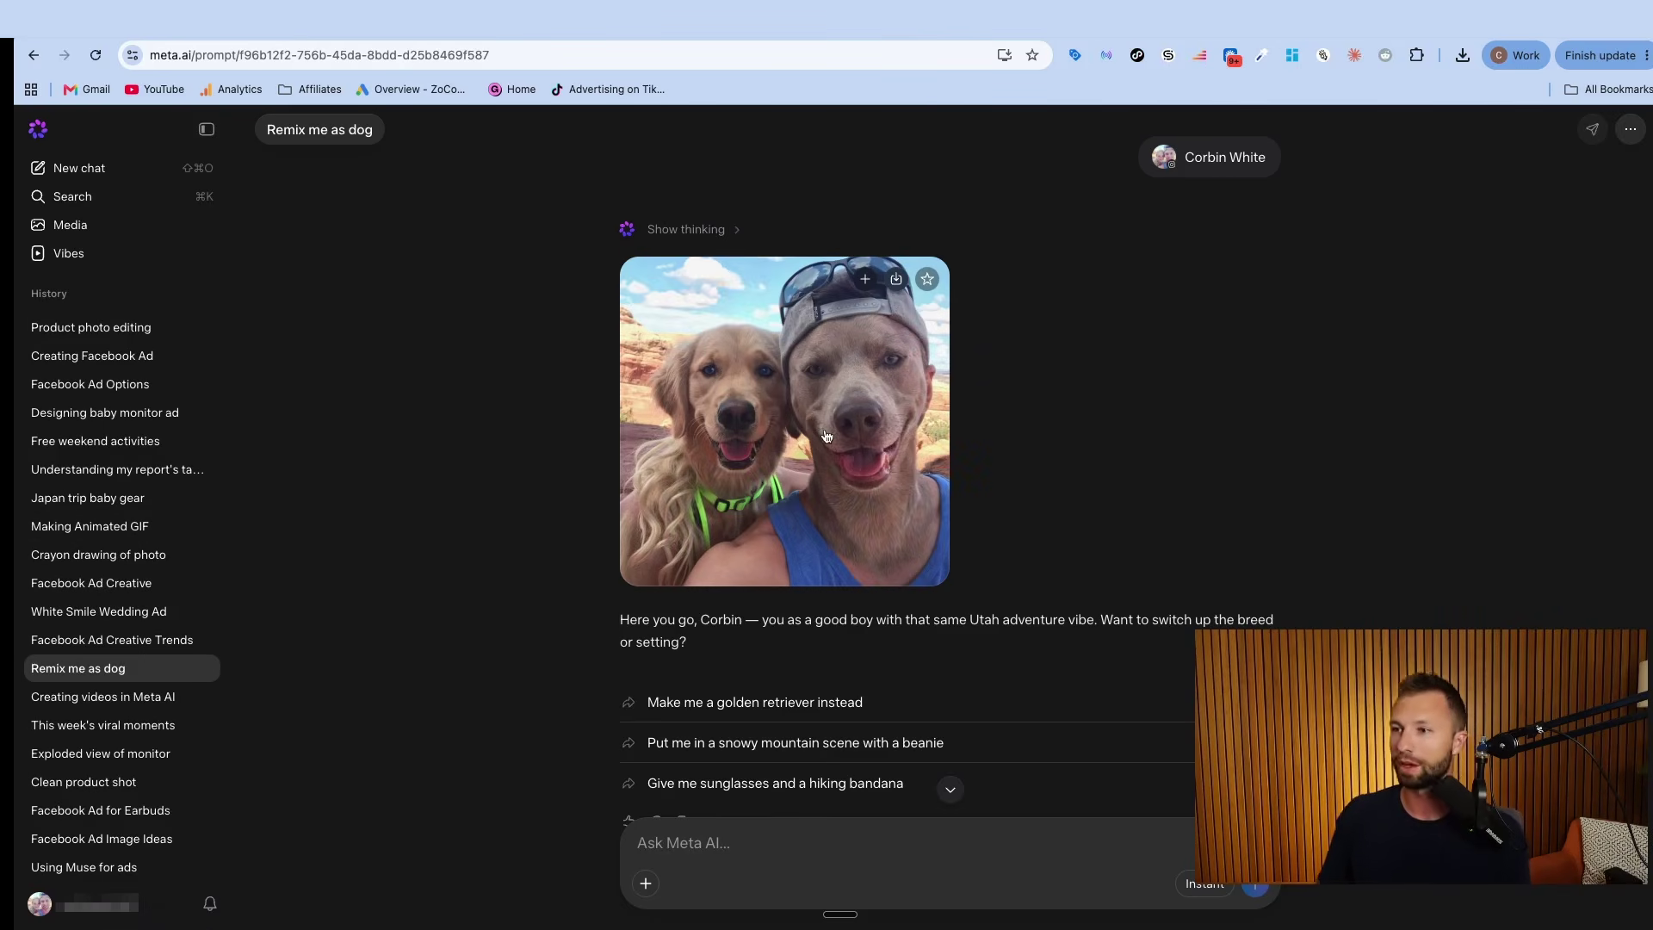
pyautogui.scroll(4, 830, 465)
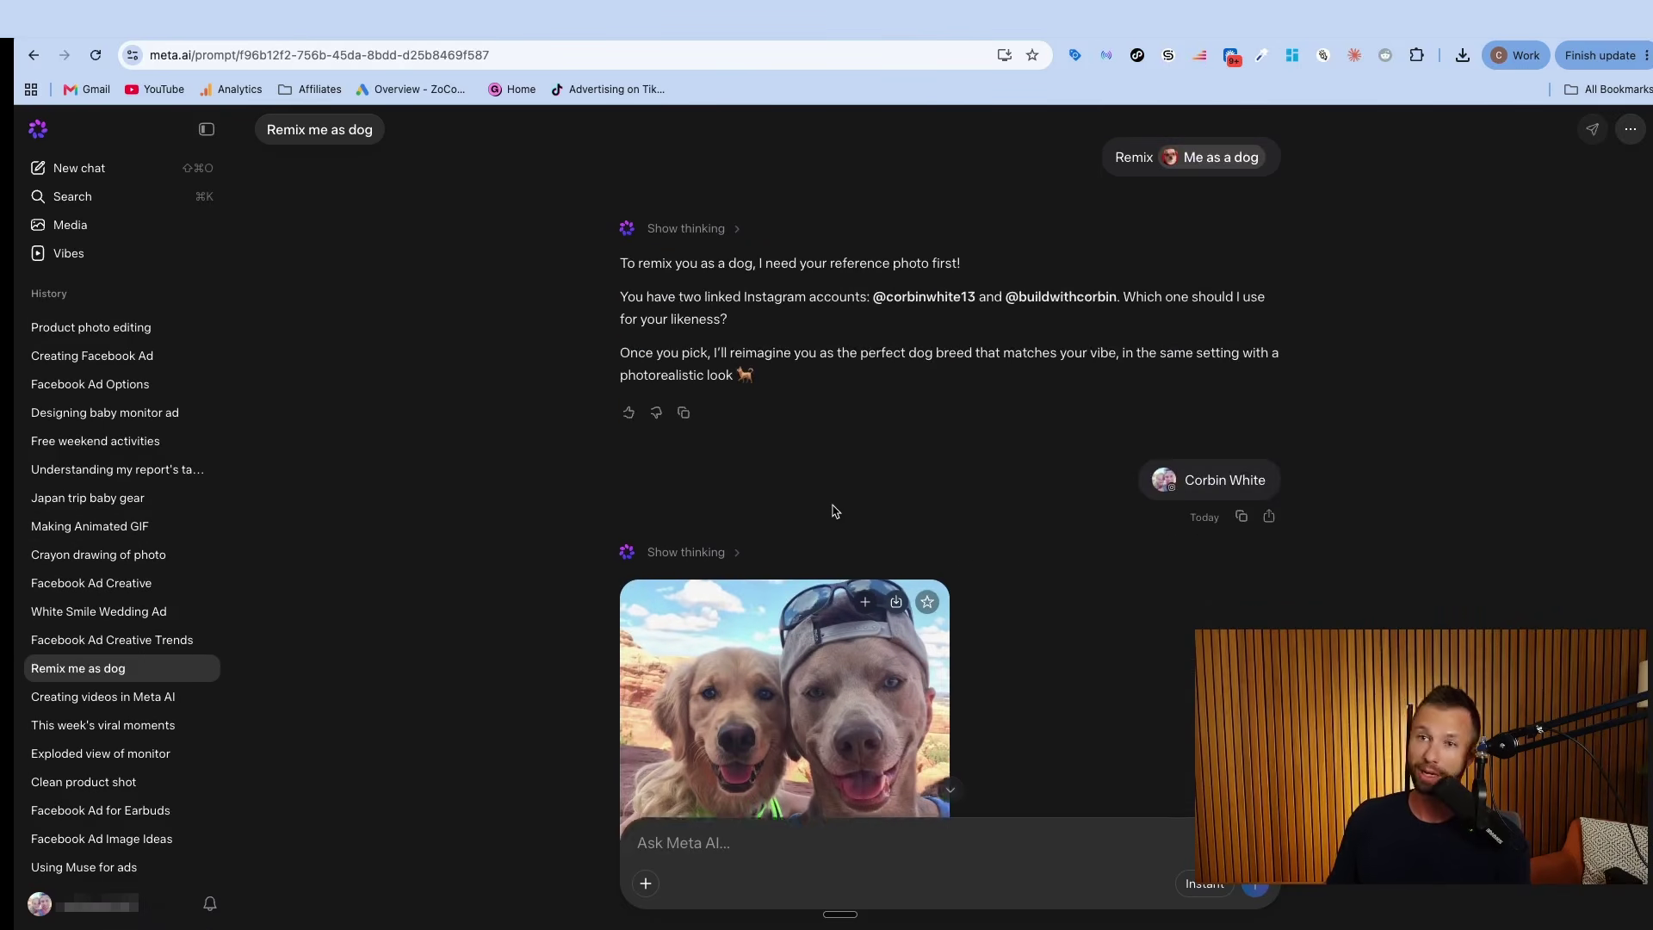
pyautogui.scroll(-3, 835, 511)
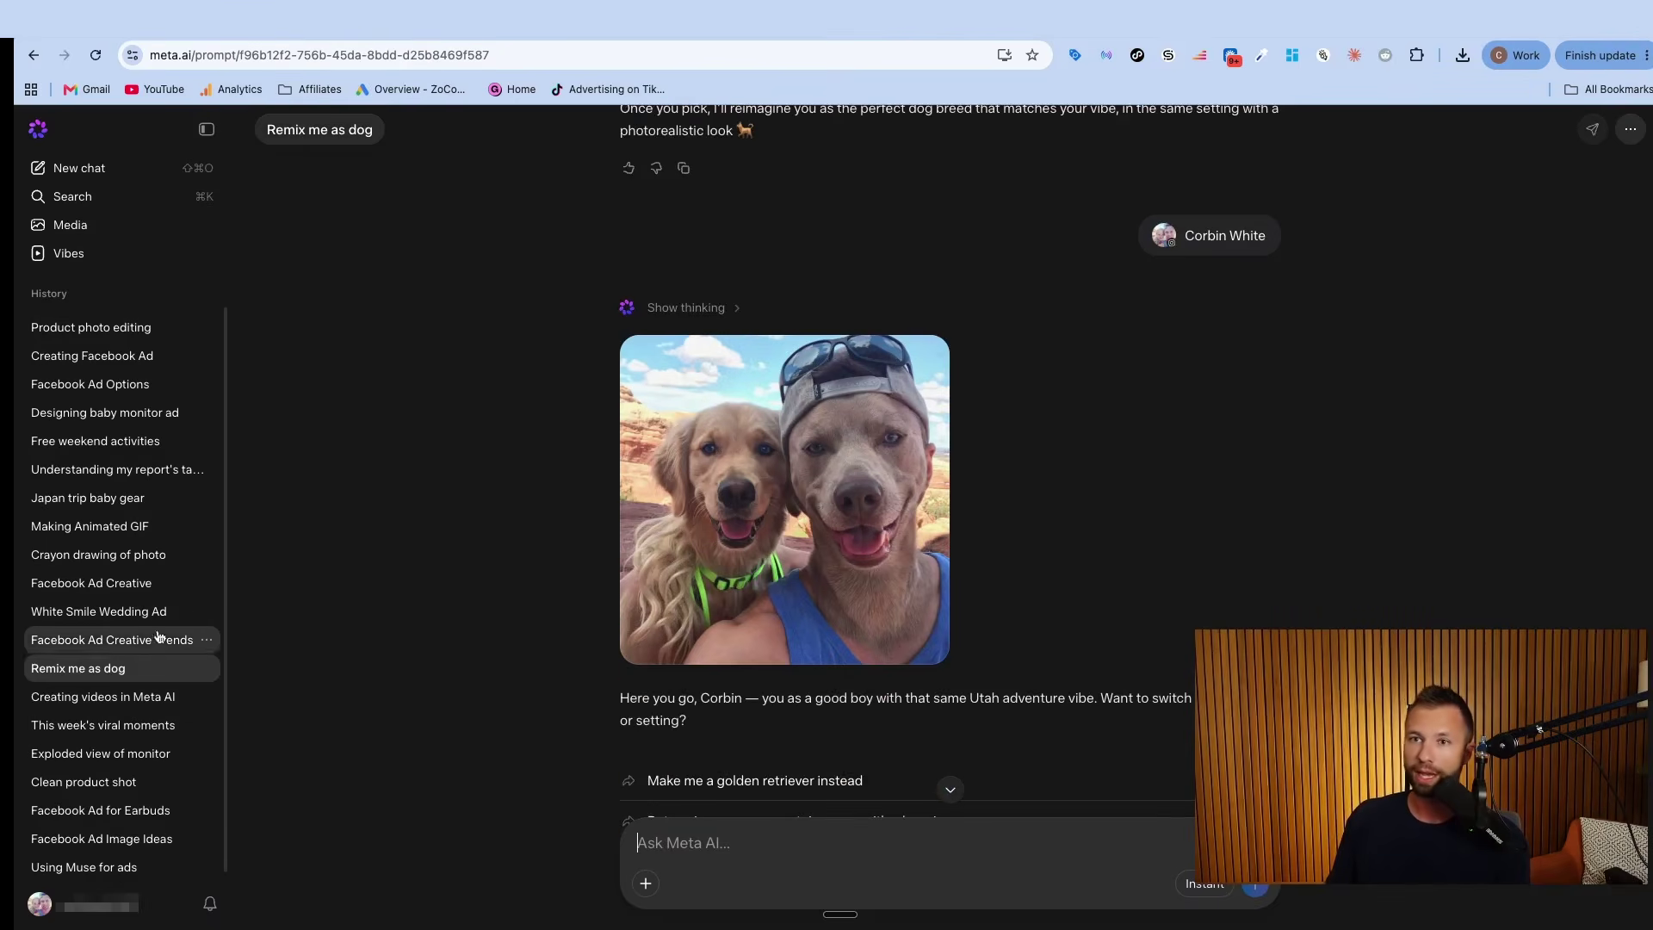
# - Open the "Crayon drawing of photo" chat and compare the source portrait with its "Kids drawing" version
pyautogui.click(120, 556)
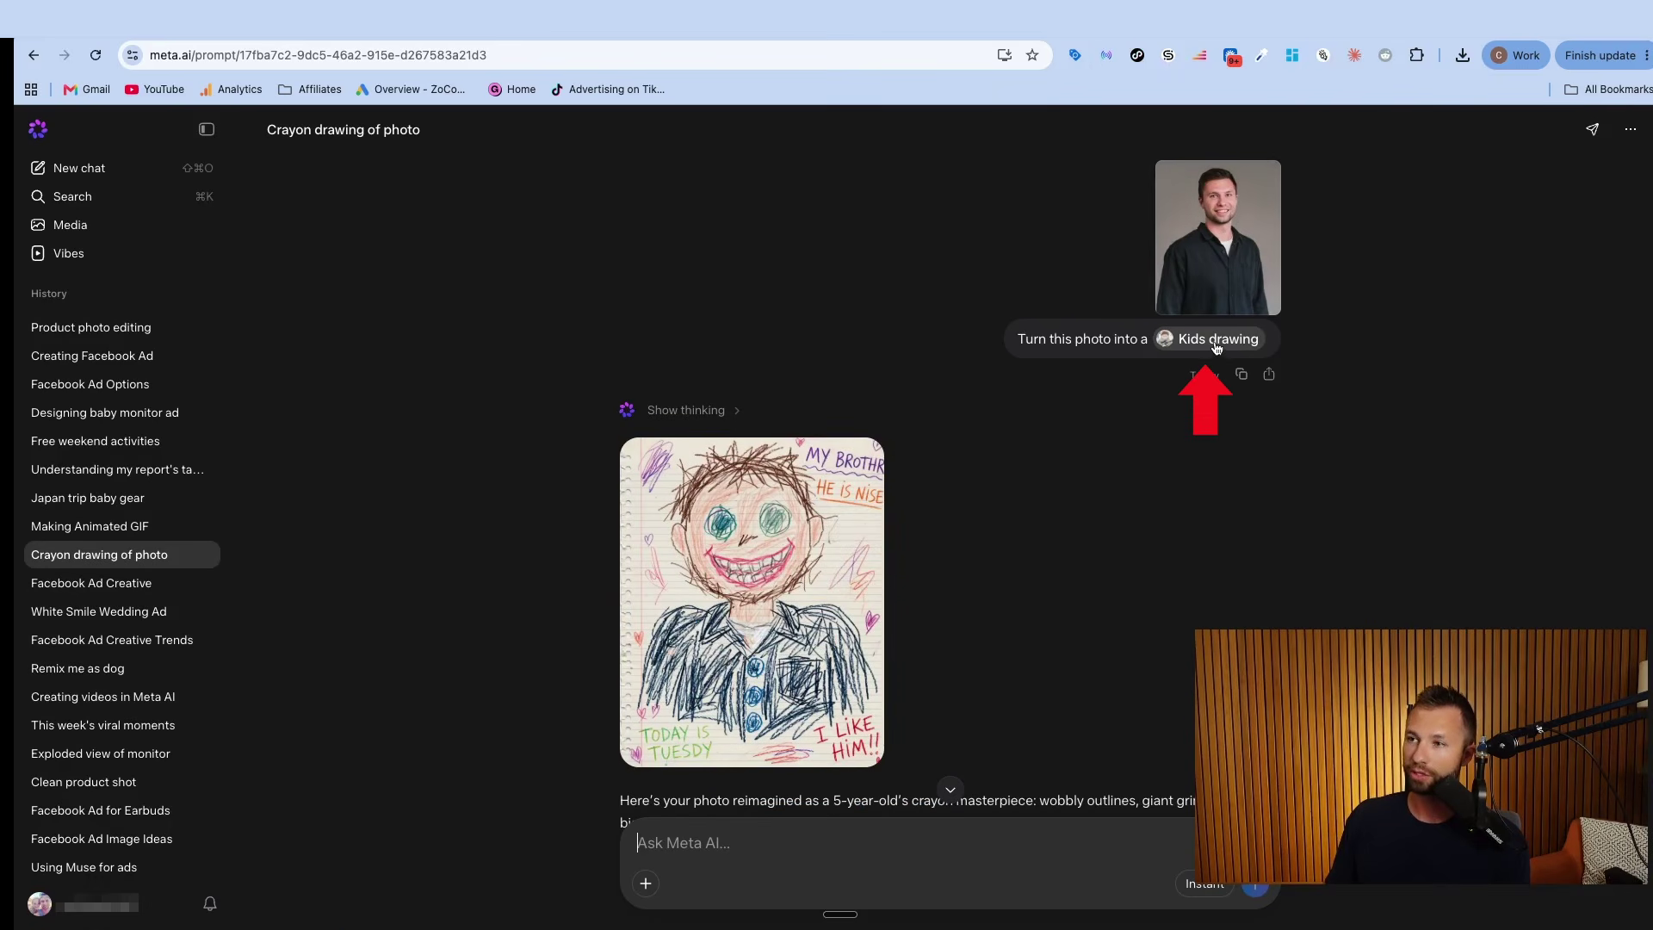
pyautogui.moveTo(652, 528)
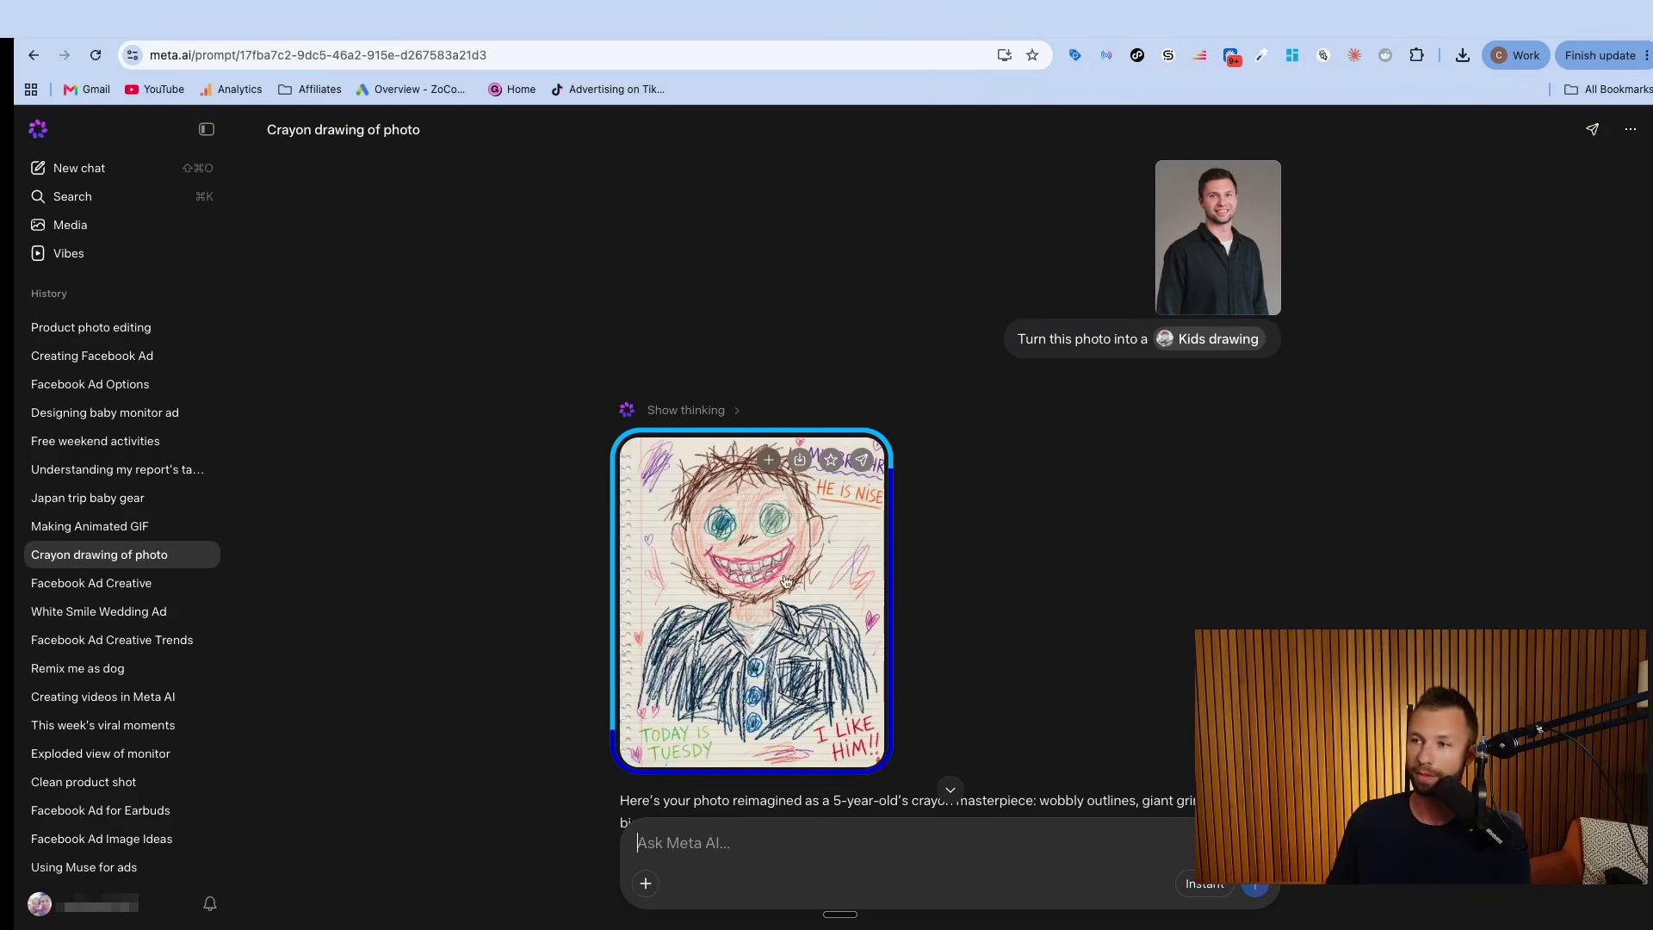
pyautogui.scroll(-2, 629, 620)
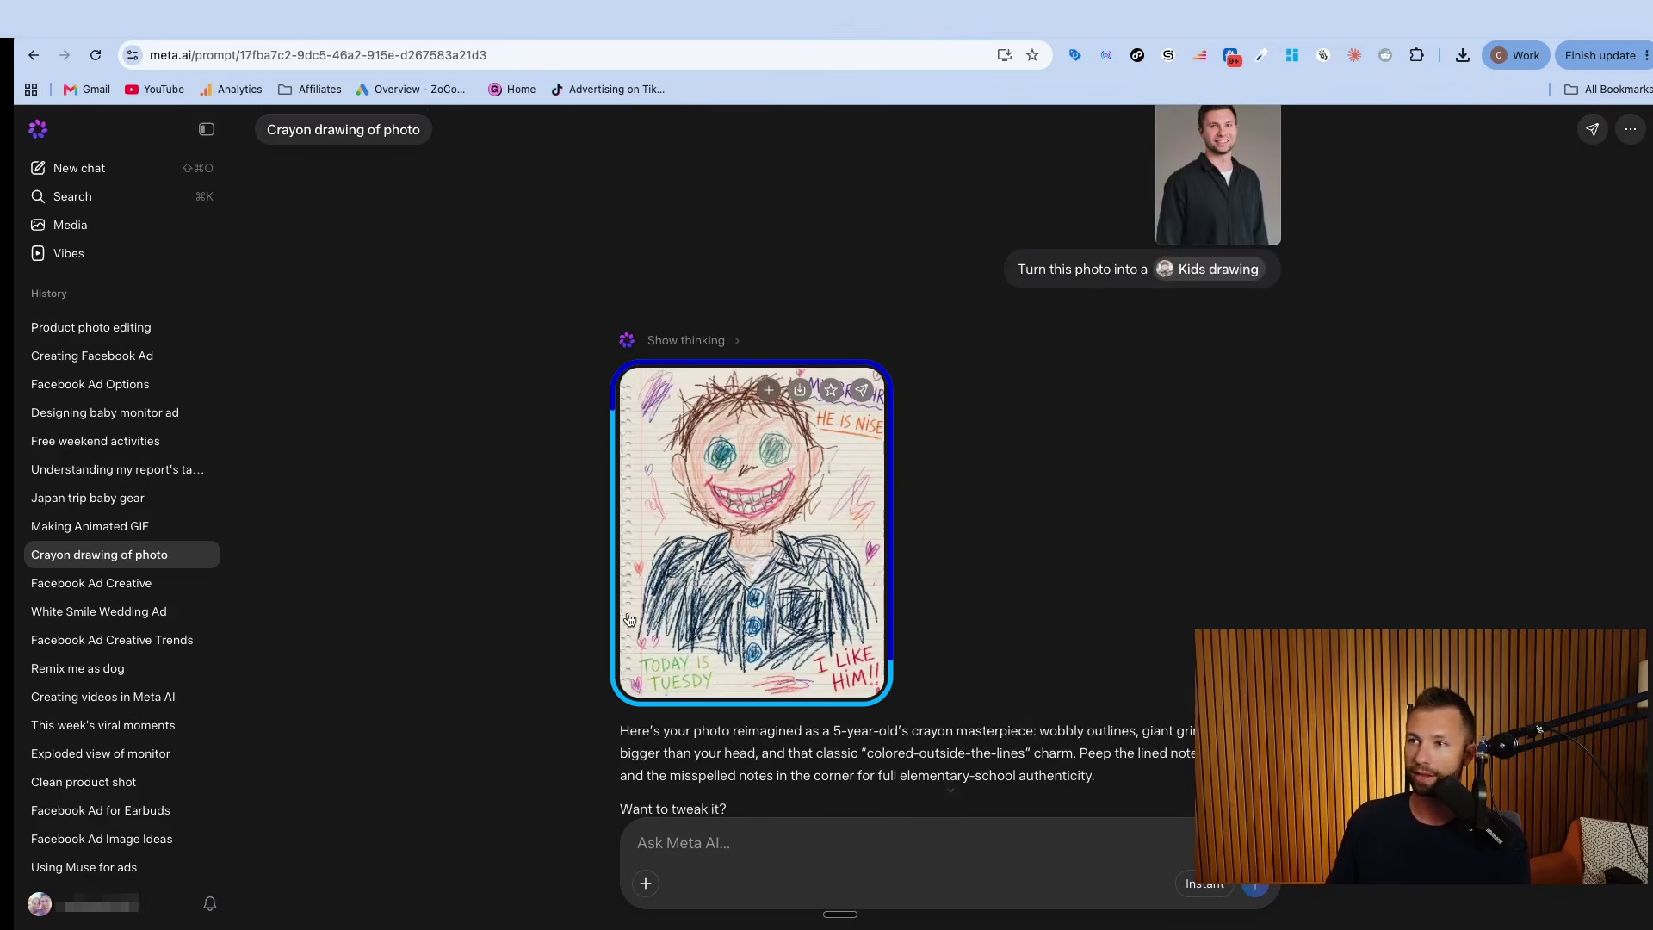
# - In a new chat, request an "Exploded view" diagram of the baby monitor photo, and open the earlier "Exploded view of monitor" chat
pyautogui.press('super+shift+o')
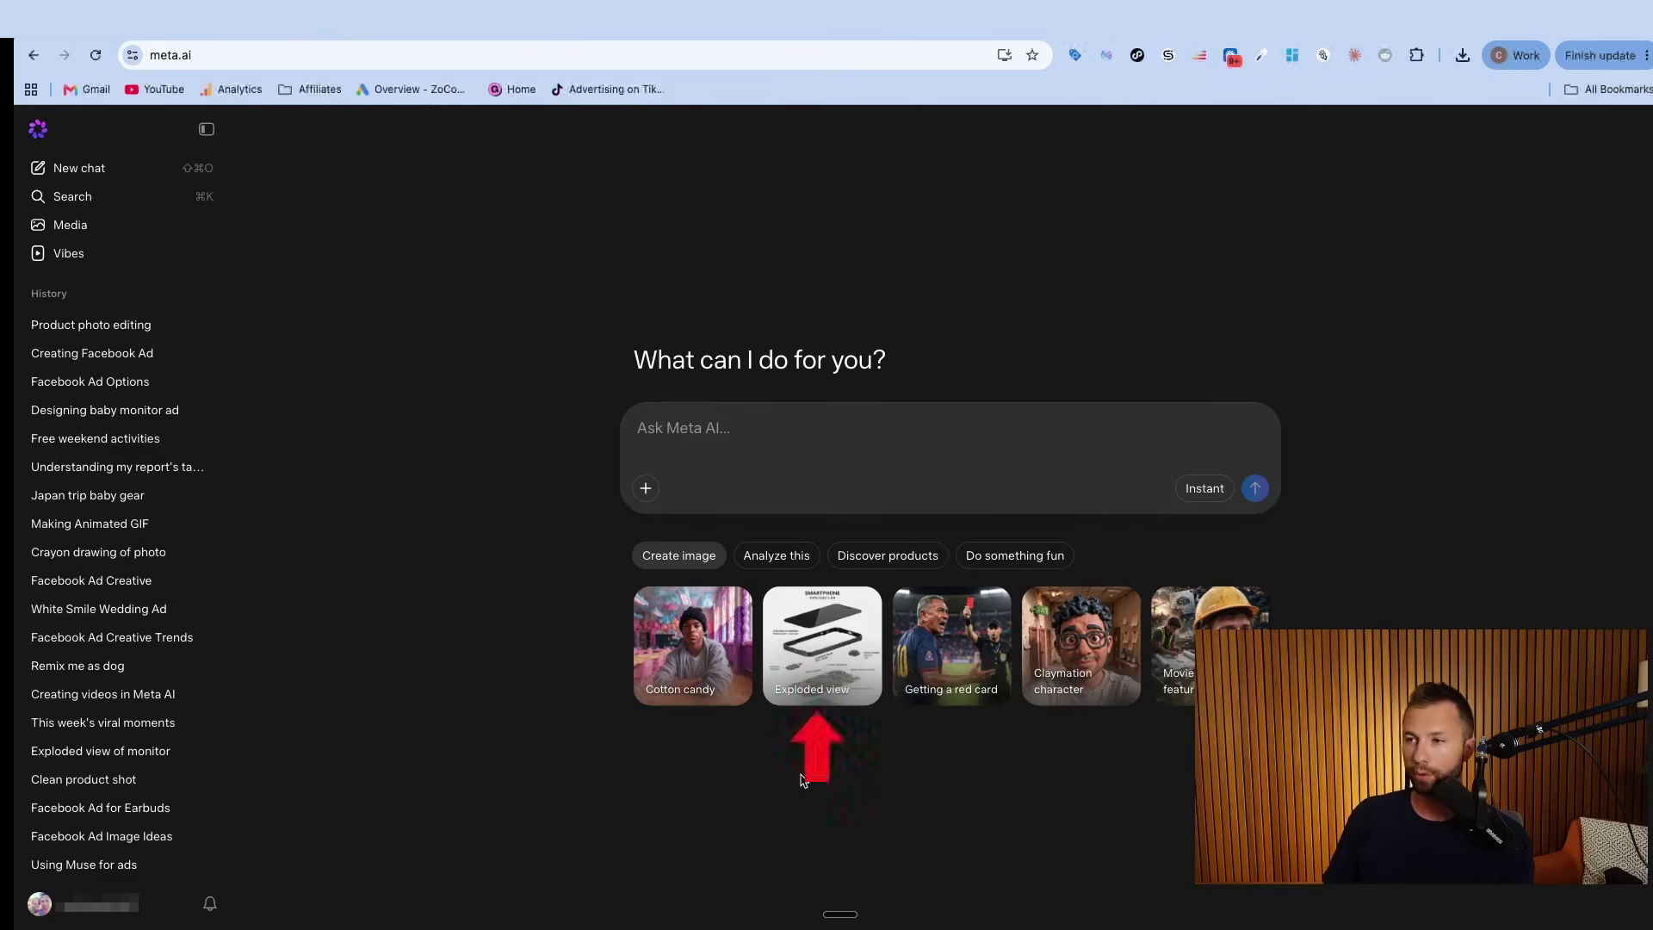
pyautogui.click(833, 659)
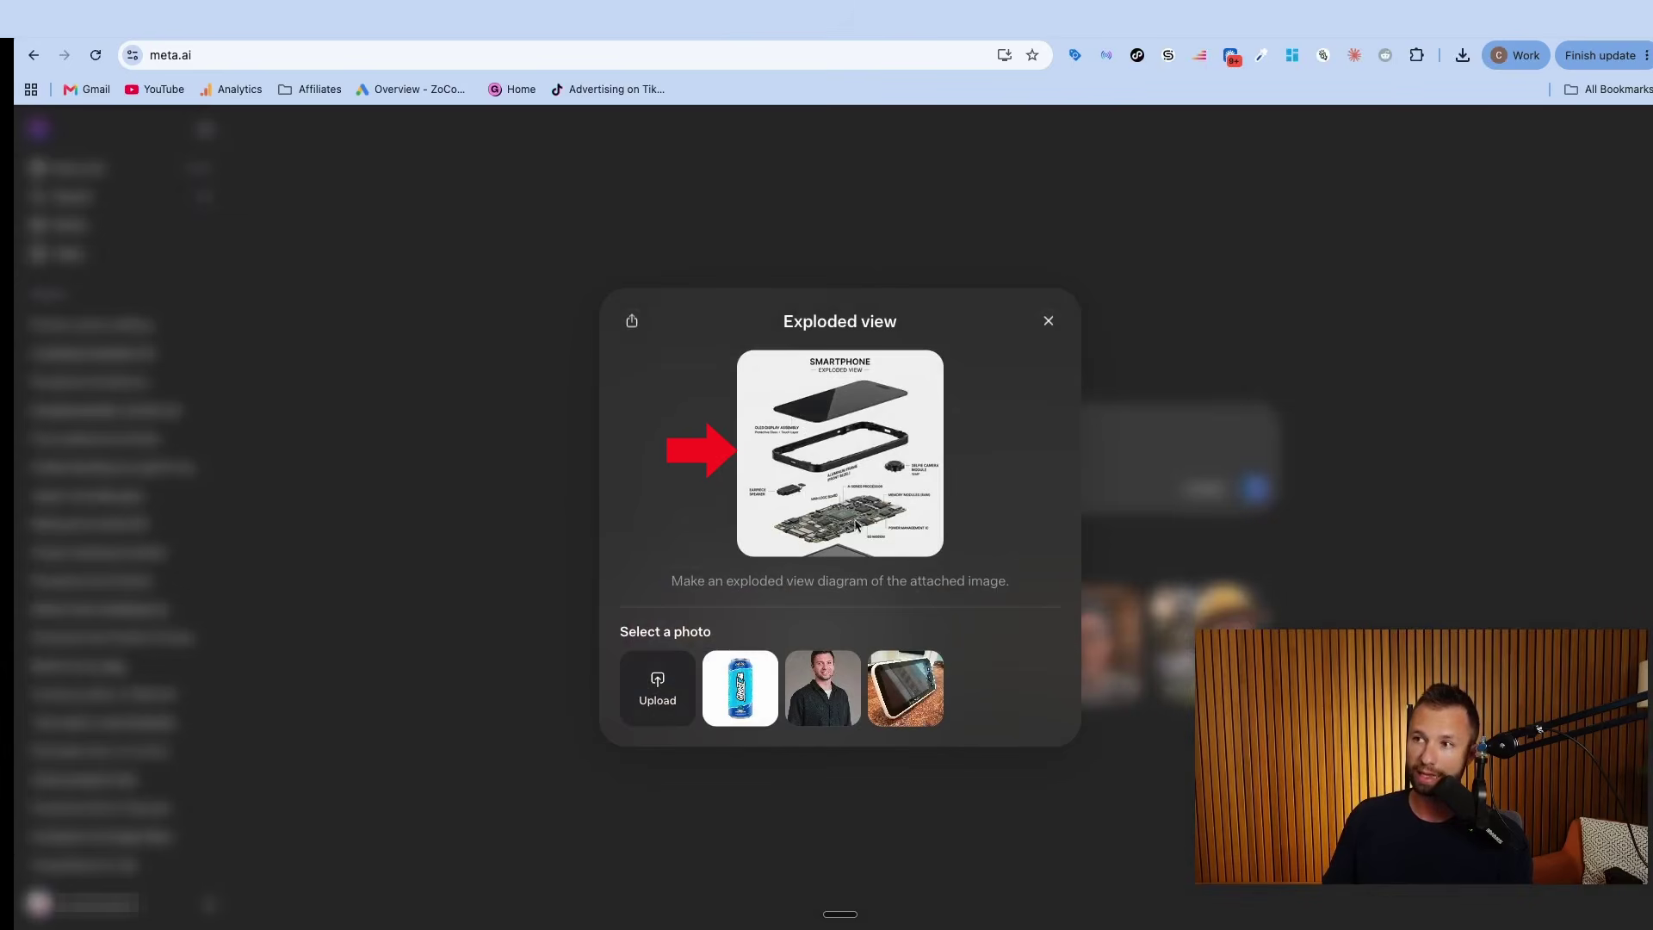
pyautogui.click(904, 698)
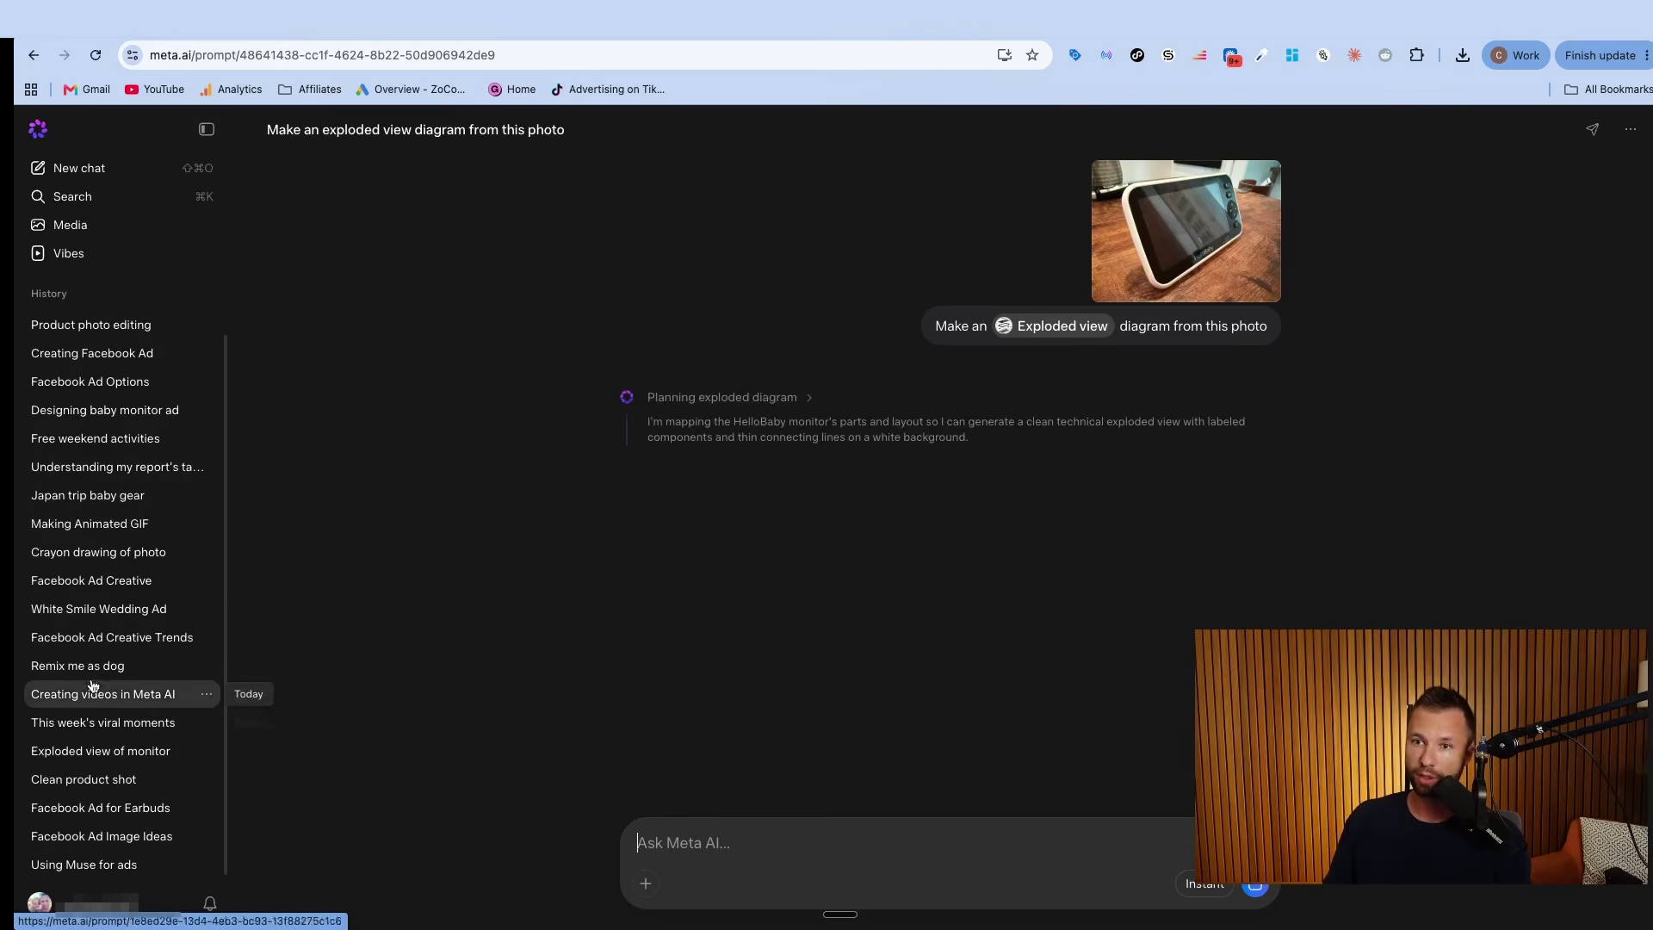
pyautogui.click(138, 750)
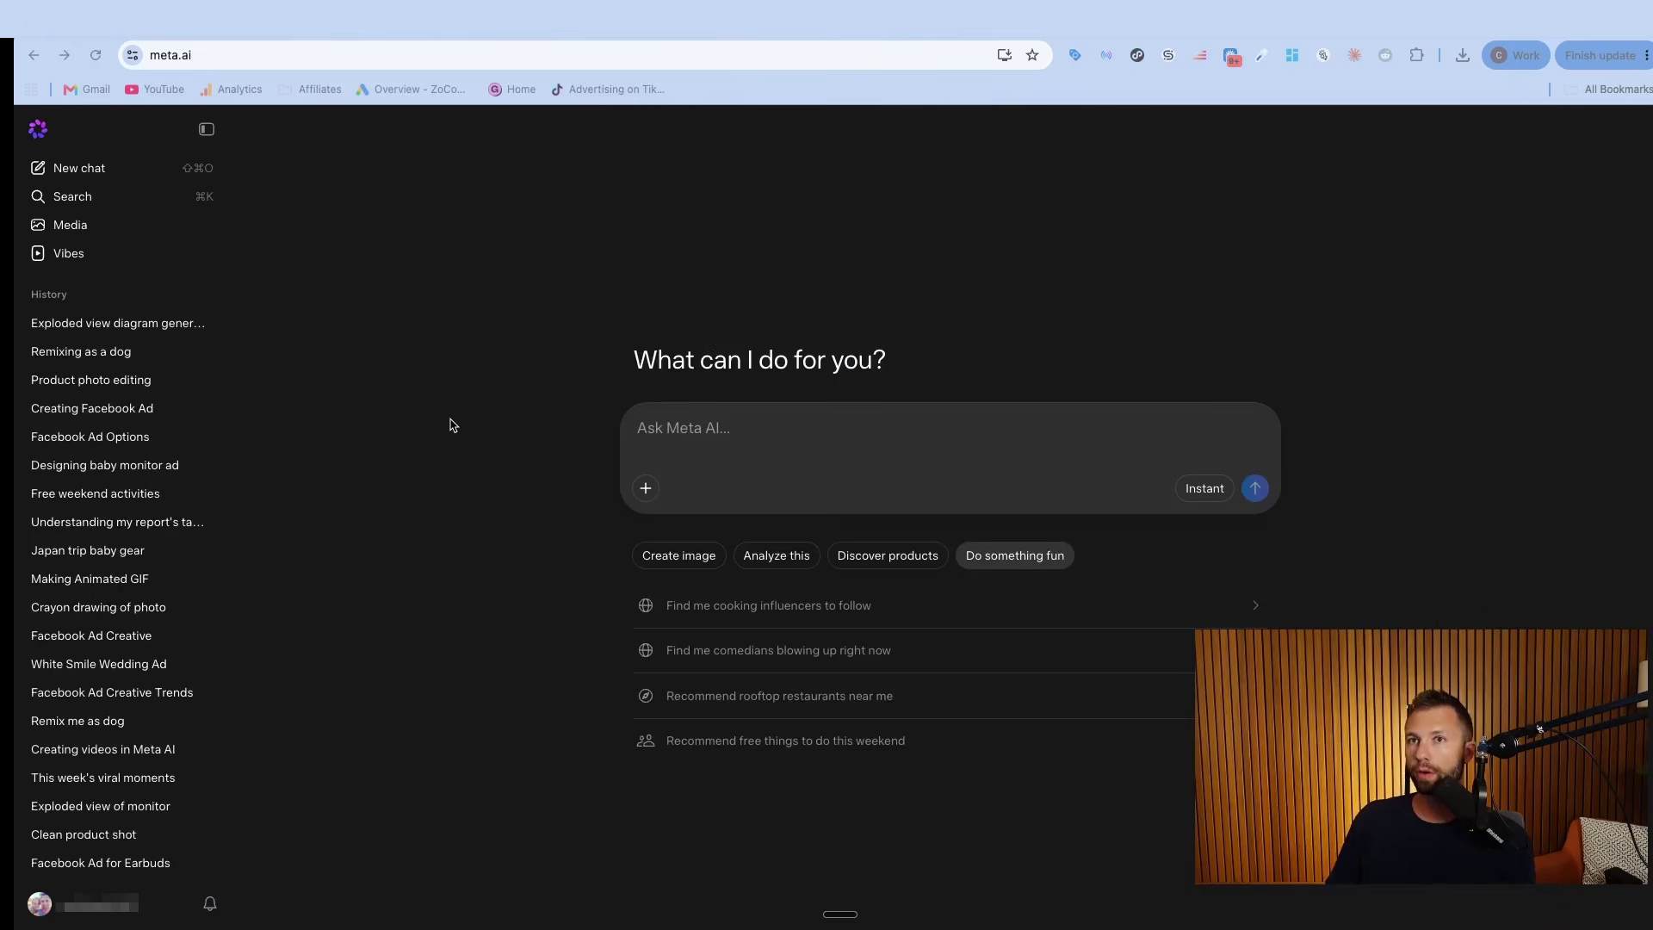
# - Enter "What are some moments that have gone viral on Instagram this week?" as the prompt in the empty chat
pyautogui.click(714, 439)
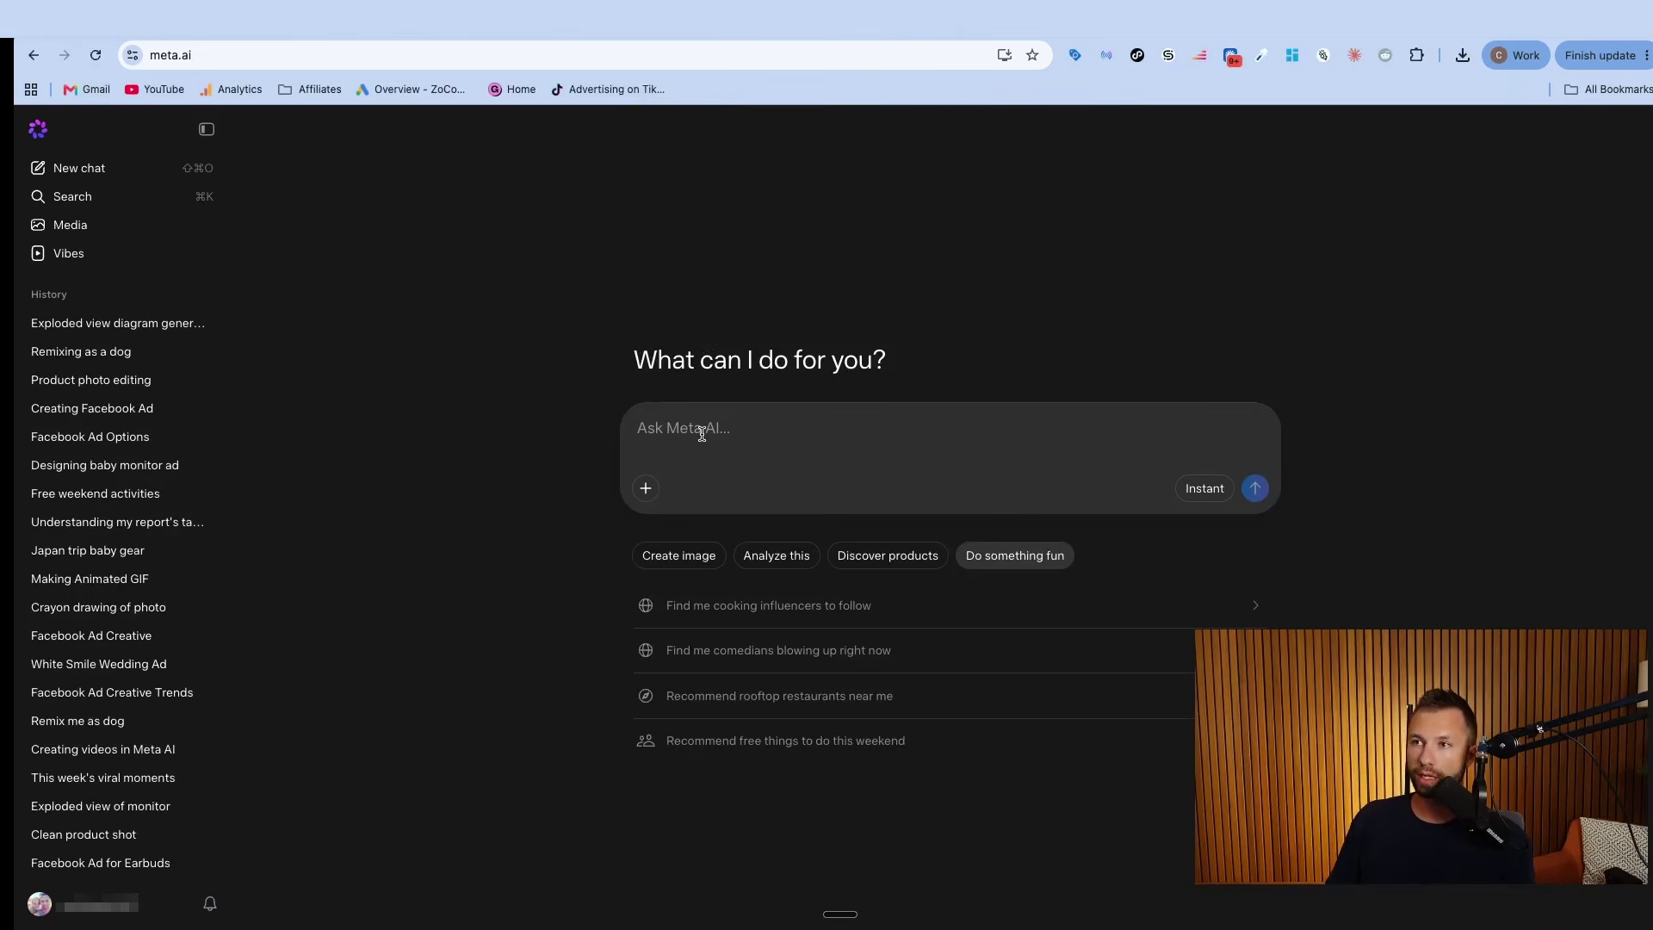
pyautogui.write('What are some moments that have gone viral on Instagram this week?')
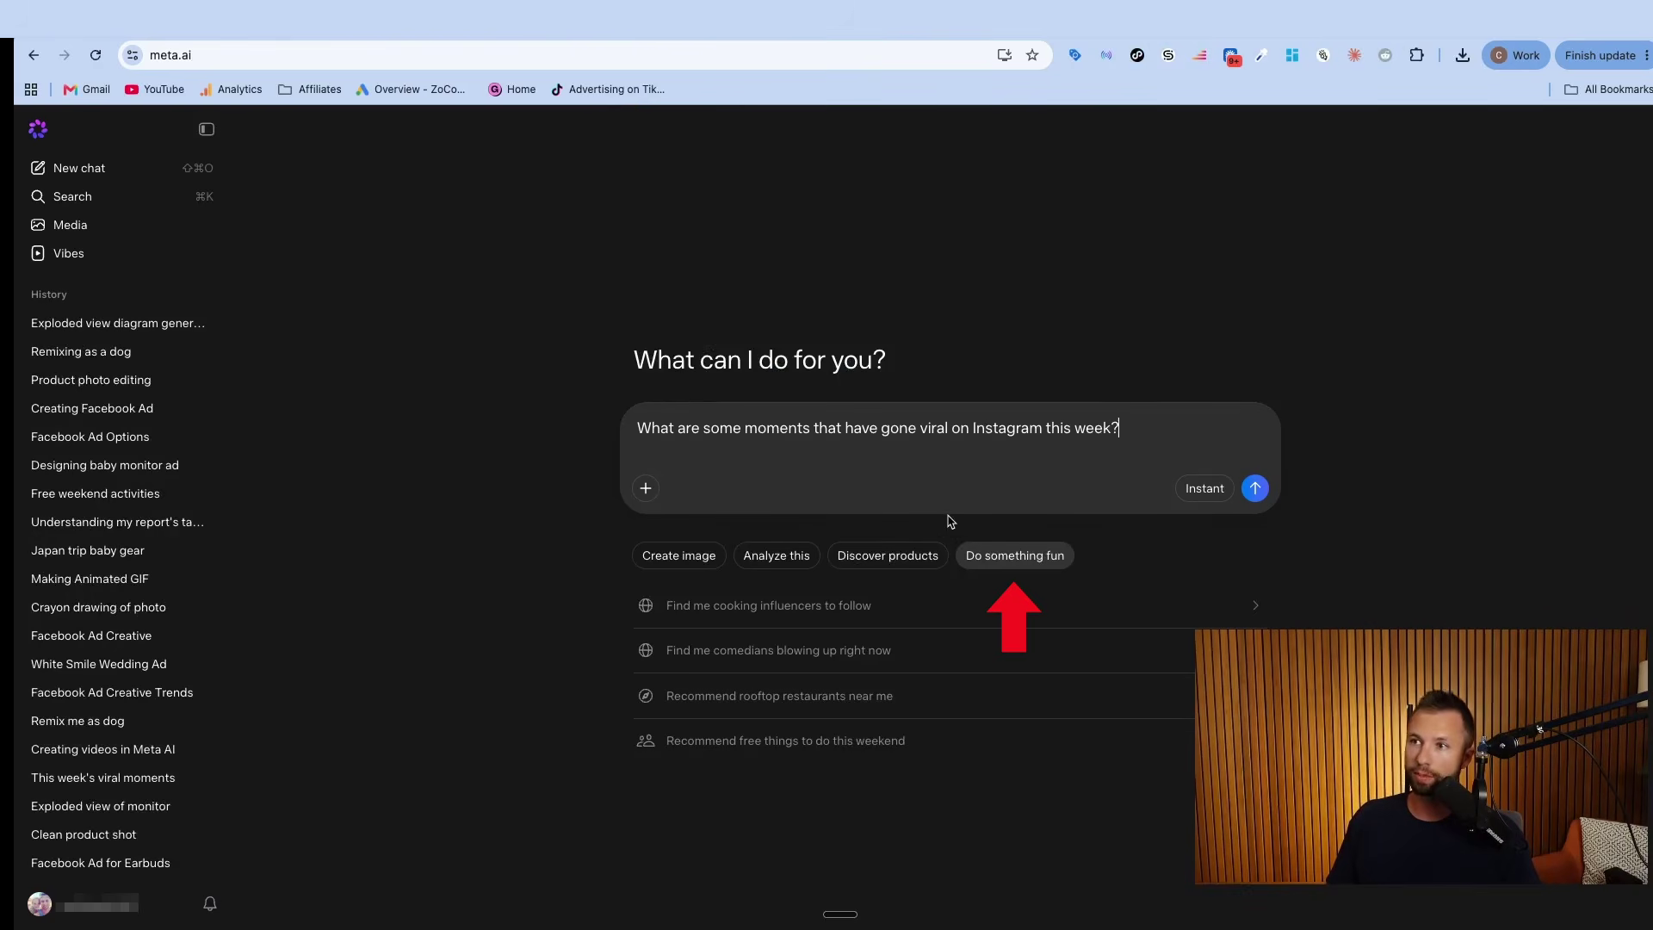
pyautogui.moveTo(637, 427); pyautogui.dragTo(784, 480)
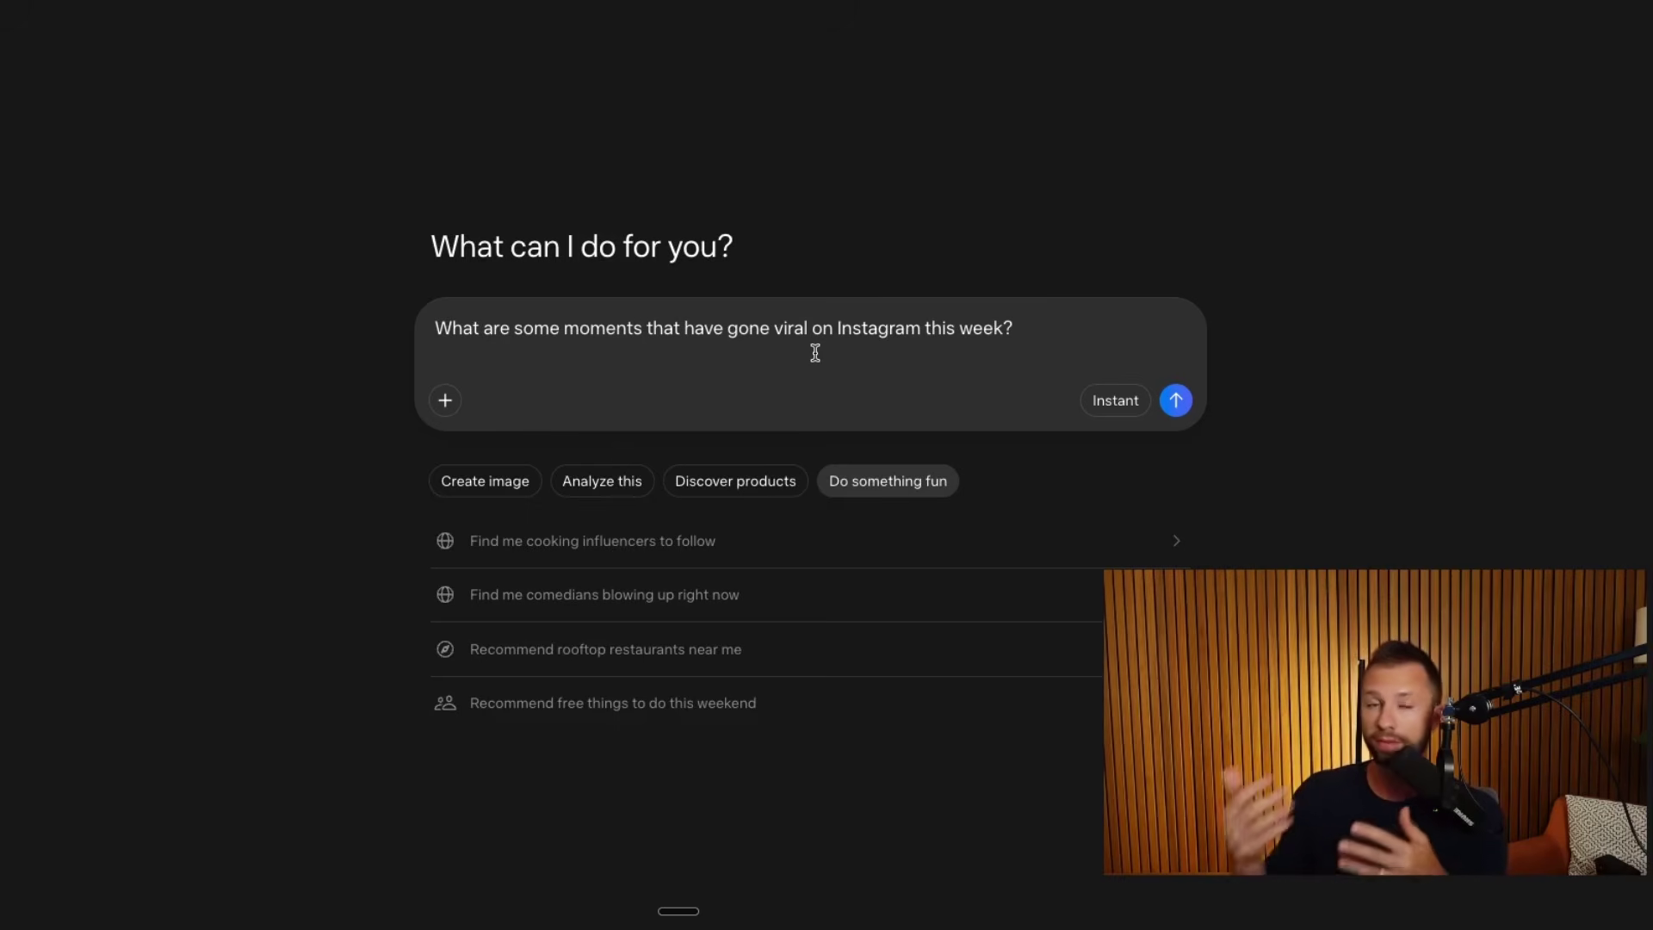
# - Submit the prompt about this week's viral Instagram moments and highlight the "Erling Haaland running meme" heading in the answer
pyautogui.press('Return')
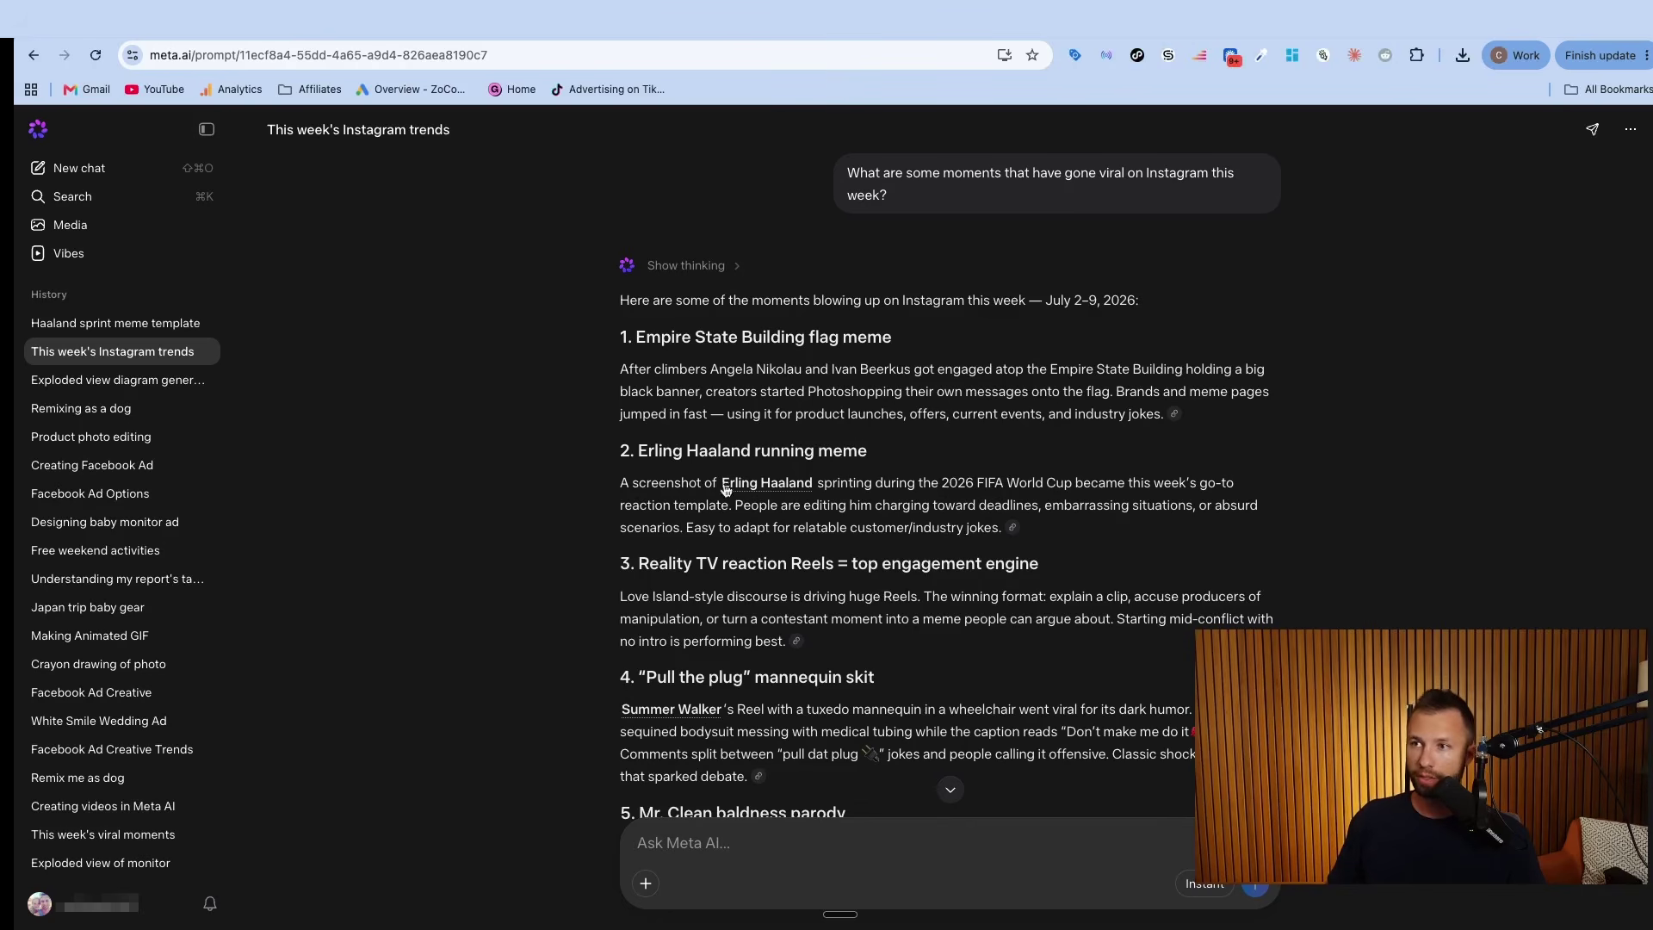
pyautogui.moveTo(646, 452); pyautogui.dragTo(864, 448)
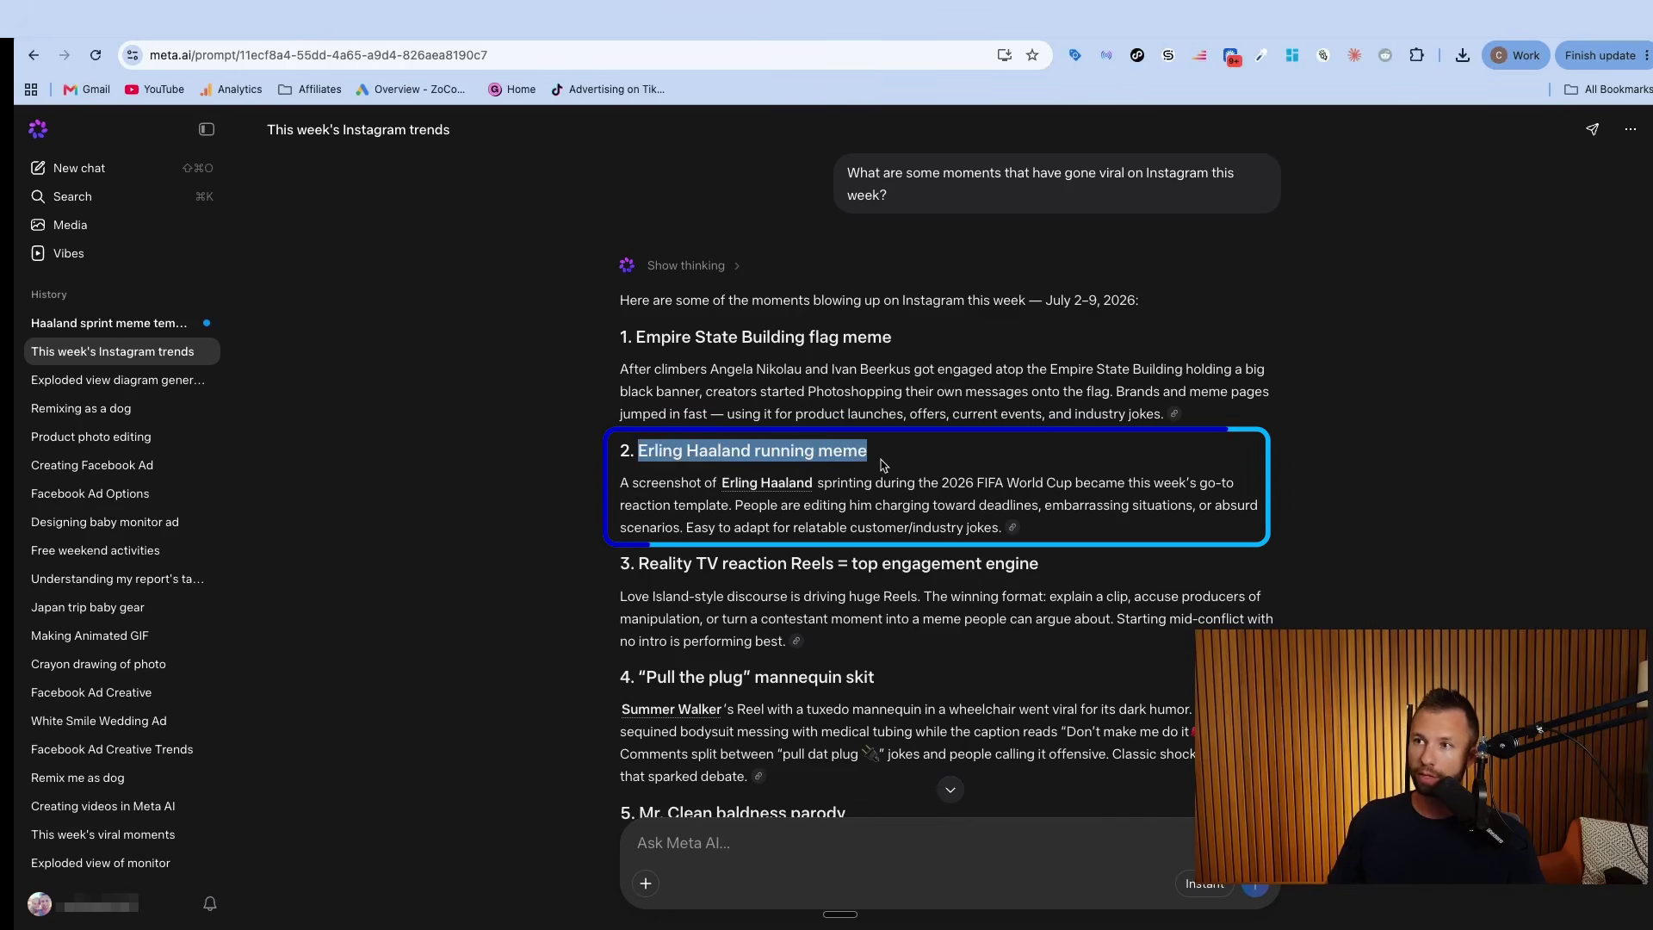
# - Open the "Haaland sprint meme template" chat and review its prompt, generated meme image and suggested text variations
pyautogui.click(108, 323)
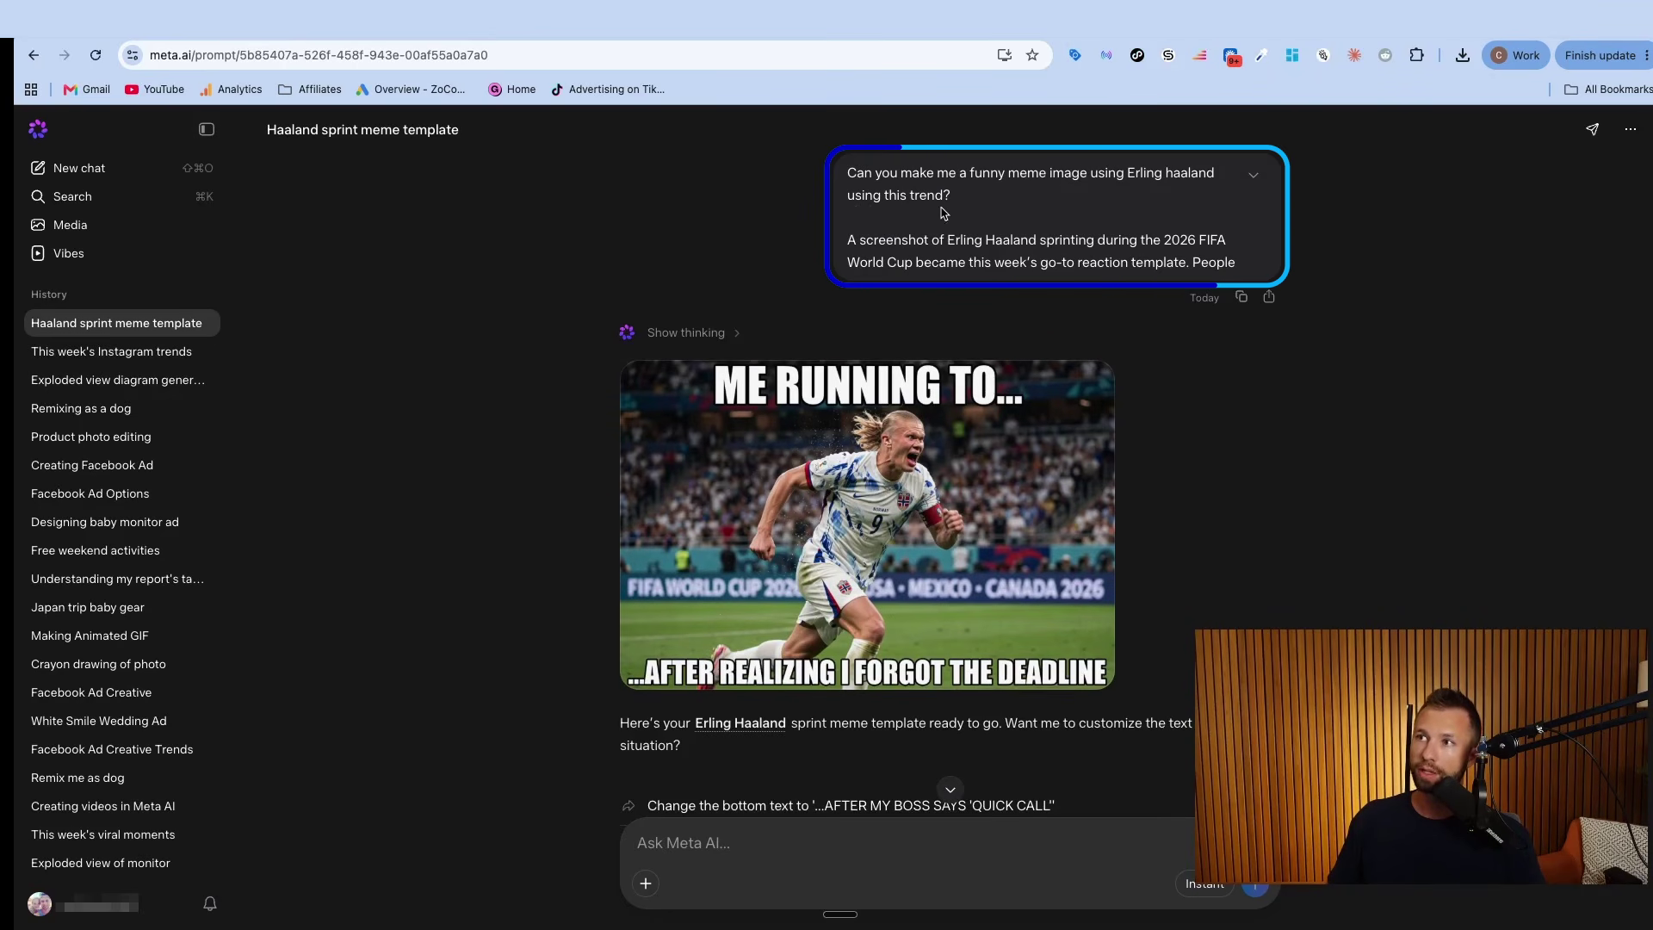
pyautogui.scroll(-3, 861, 413)
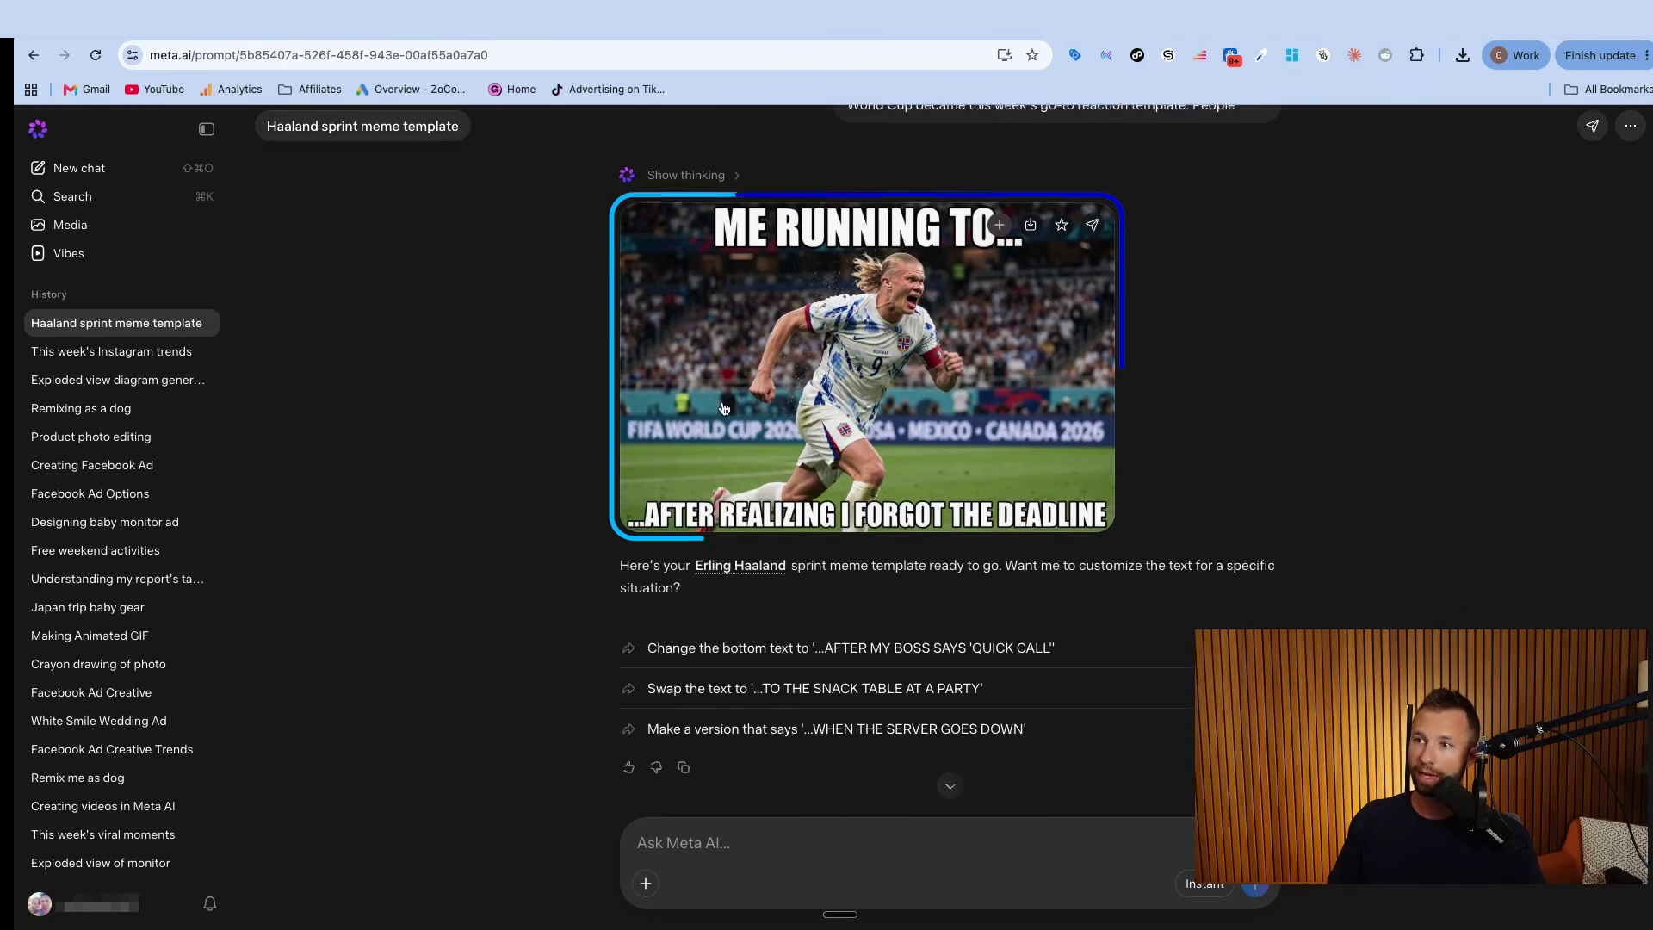
pyautogui.scroll(1, 758, 285)
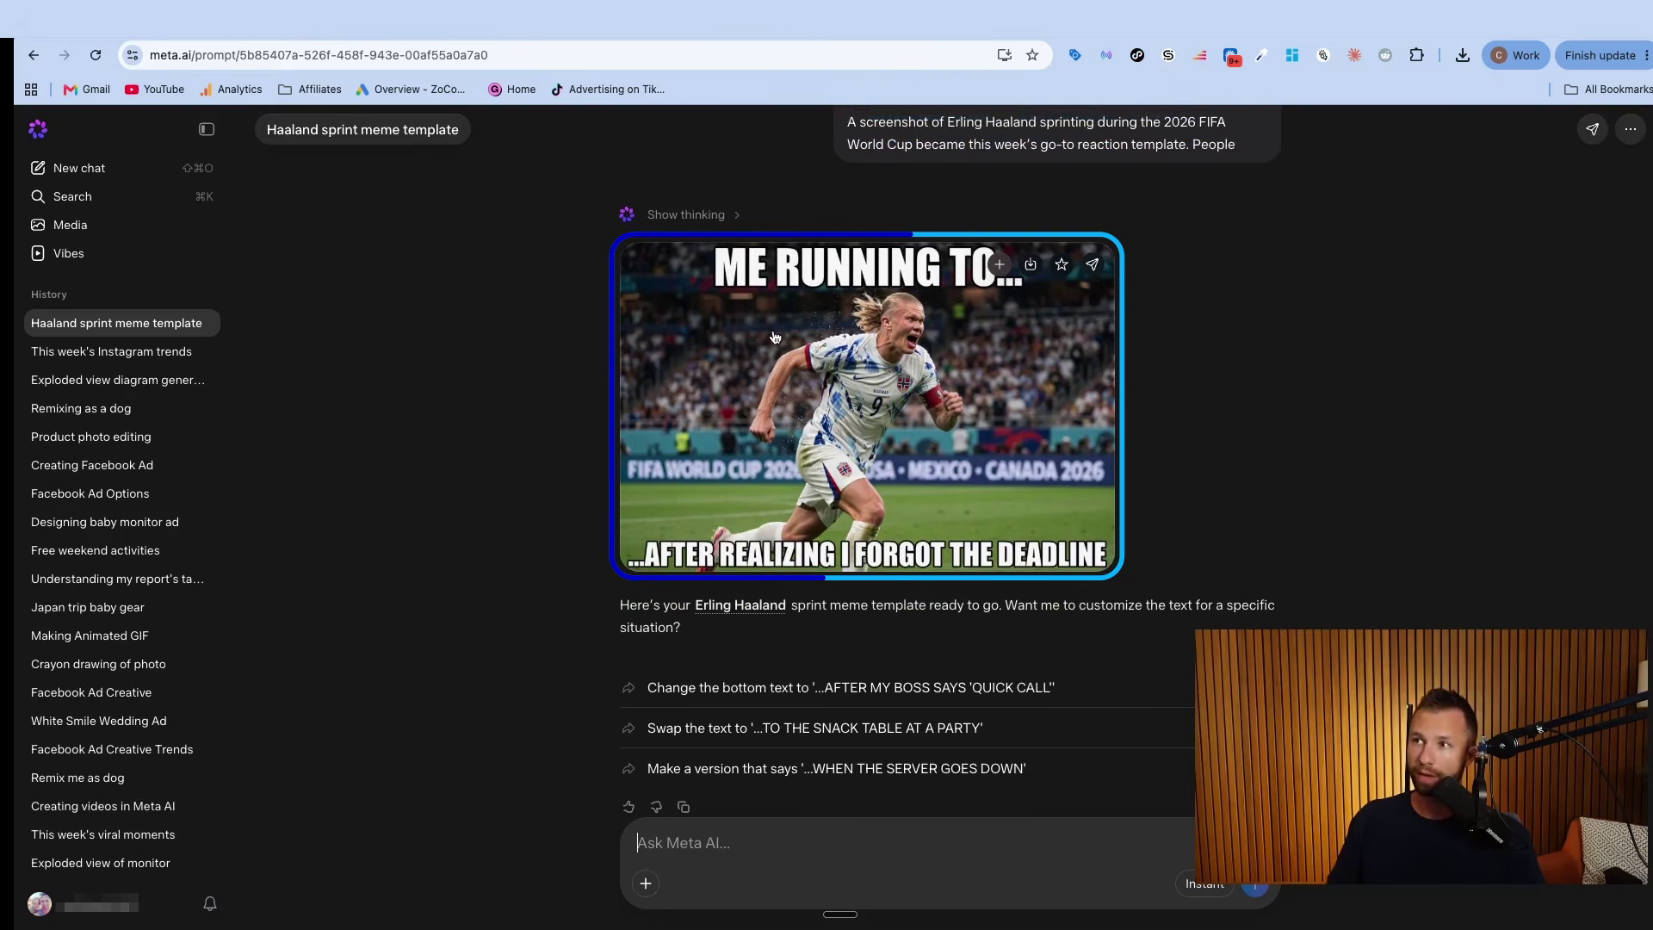
pyautogui.scroll(-1, 823, 383)
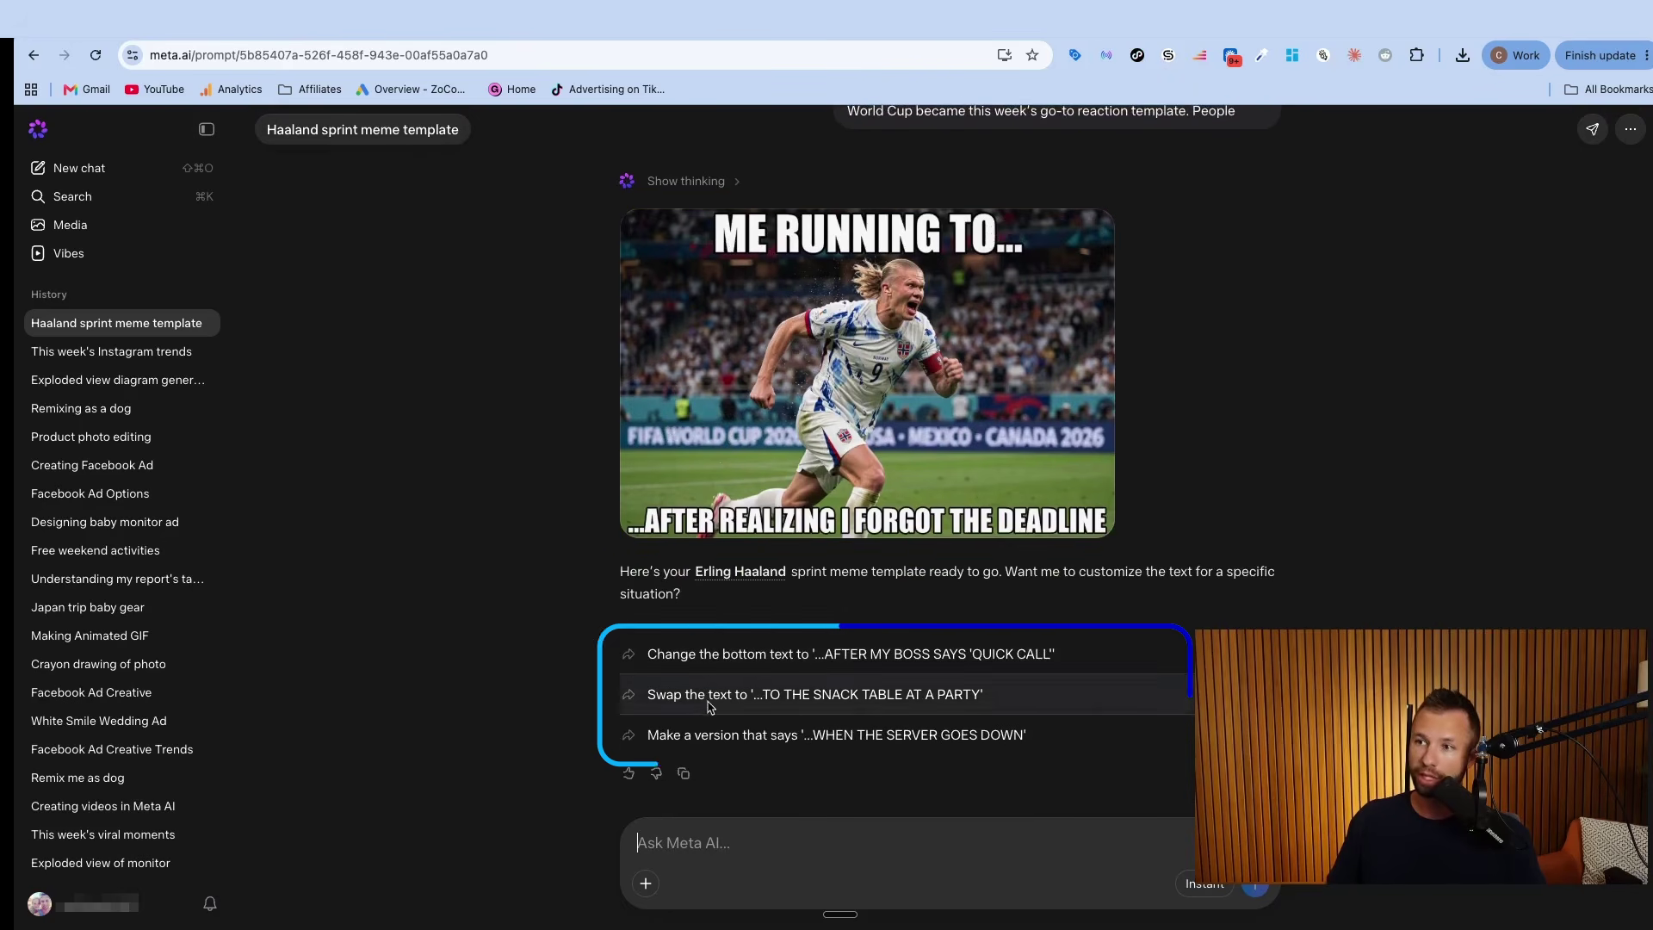
# - Return to the "This week's Instagram trends" chat and read the rest of the trend list, highlighting the closing offer to dig deeper
pyautogui.click(159, 364)
pyautogui.scroll(-10, 672, 730)
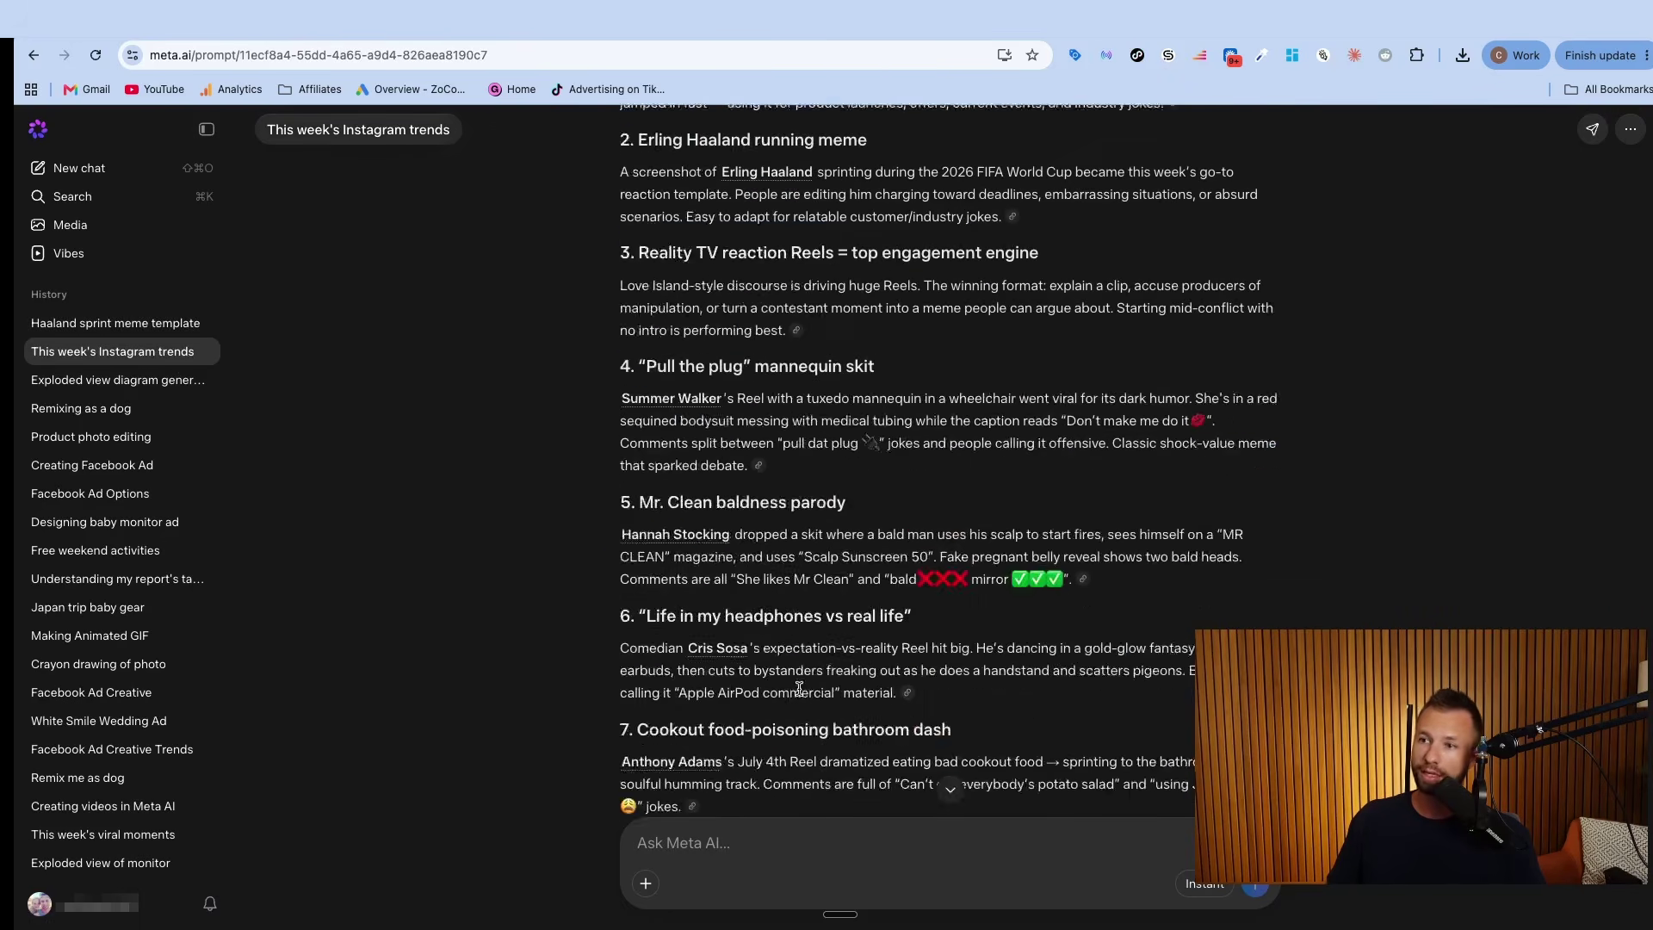
pyautogui.moveTo(618, 713); pyautogui.dragTo(863, 734)
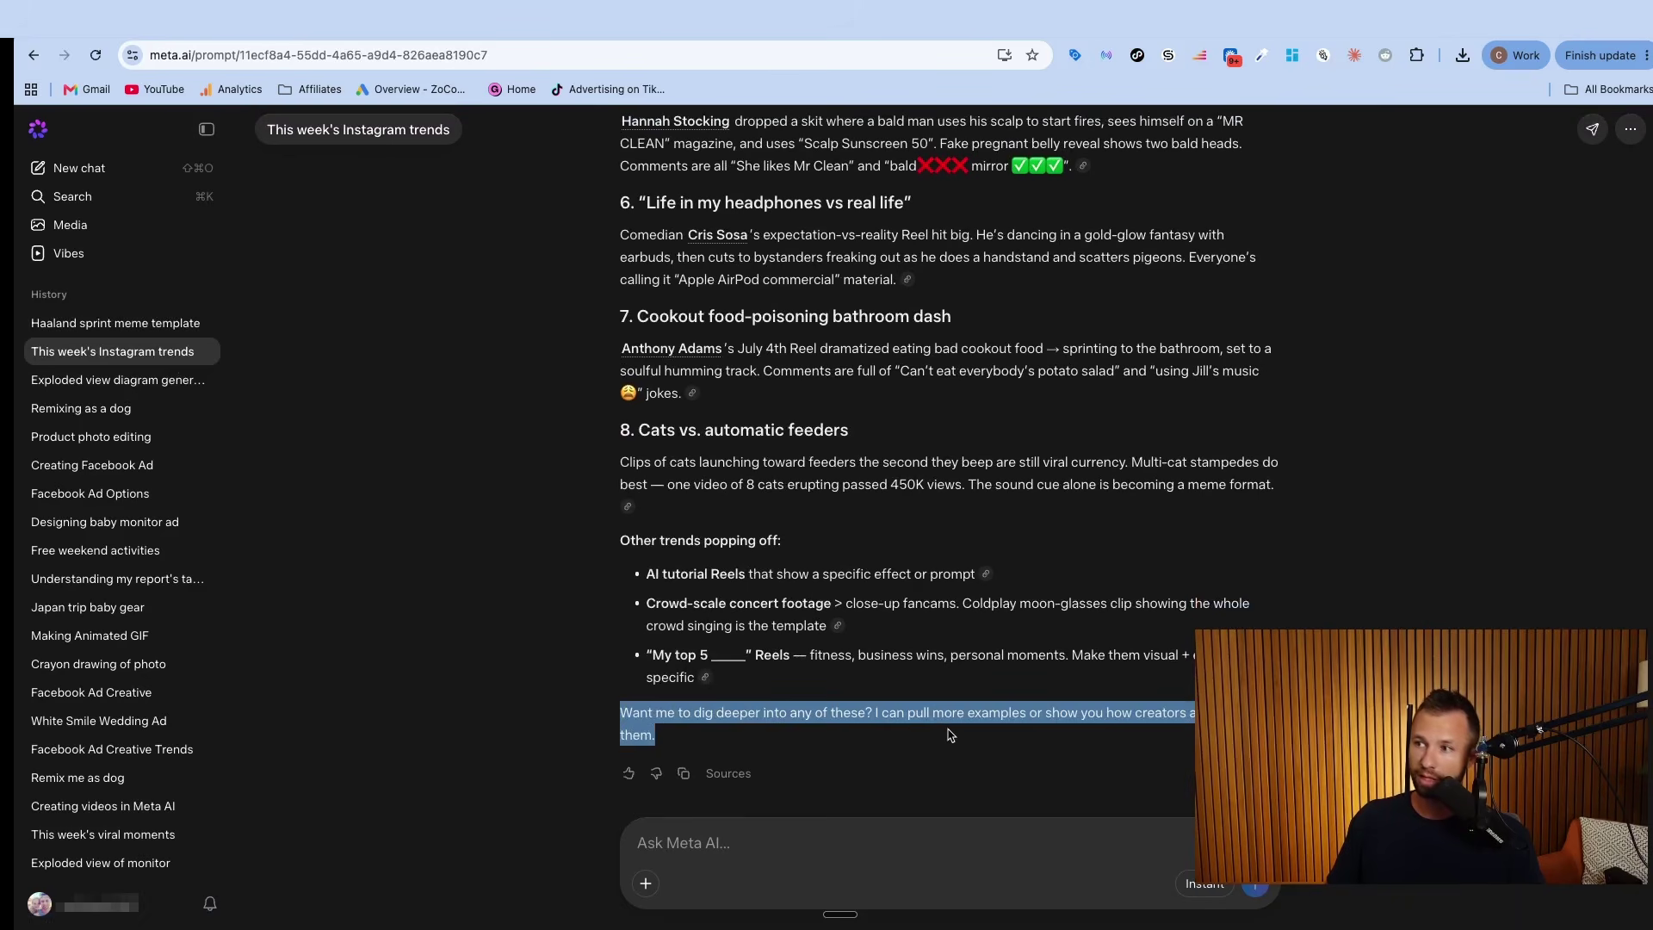
# - Send the follow-up "Can you show me examples? and tell me how people are remixing them?" in the trends chat
pyautogui.click(637, 843)
pyautogui.write('Can you show me examples? and tell me how people are remixing them?')
pyautogui.moveTo(635, 843); pyautogui.dragTo(1121, 843)
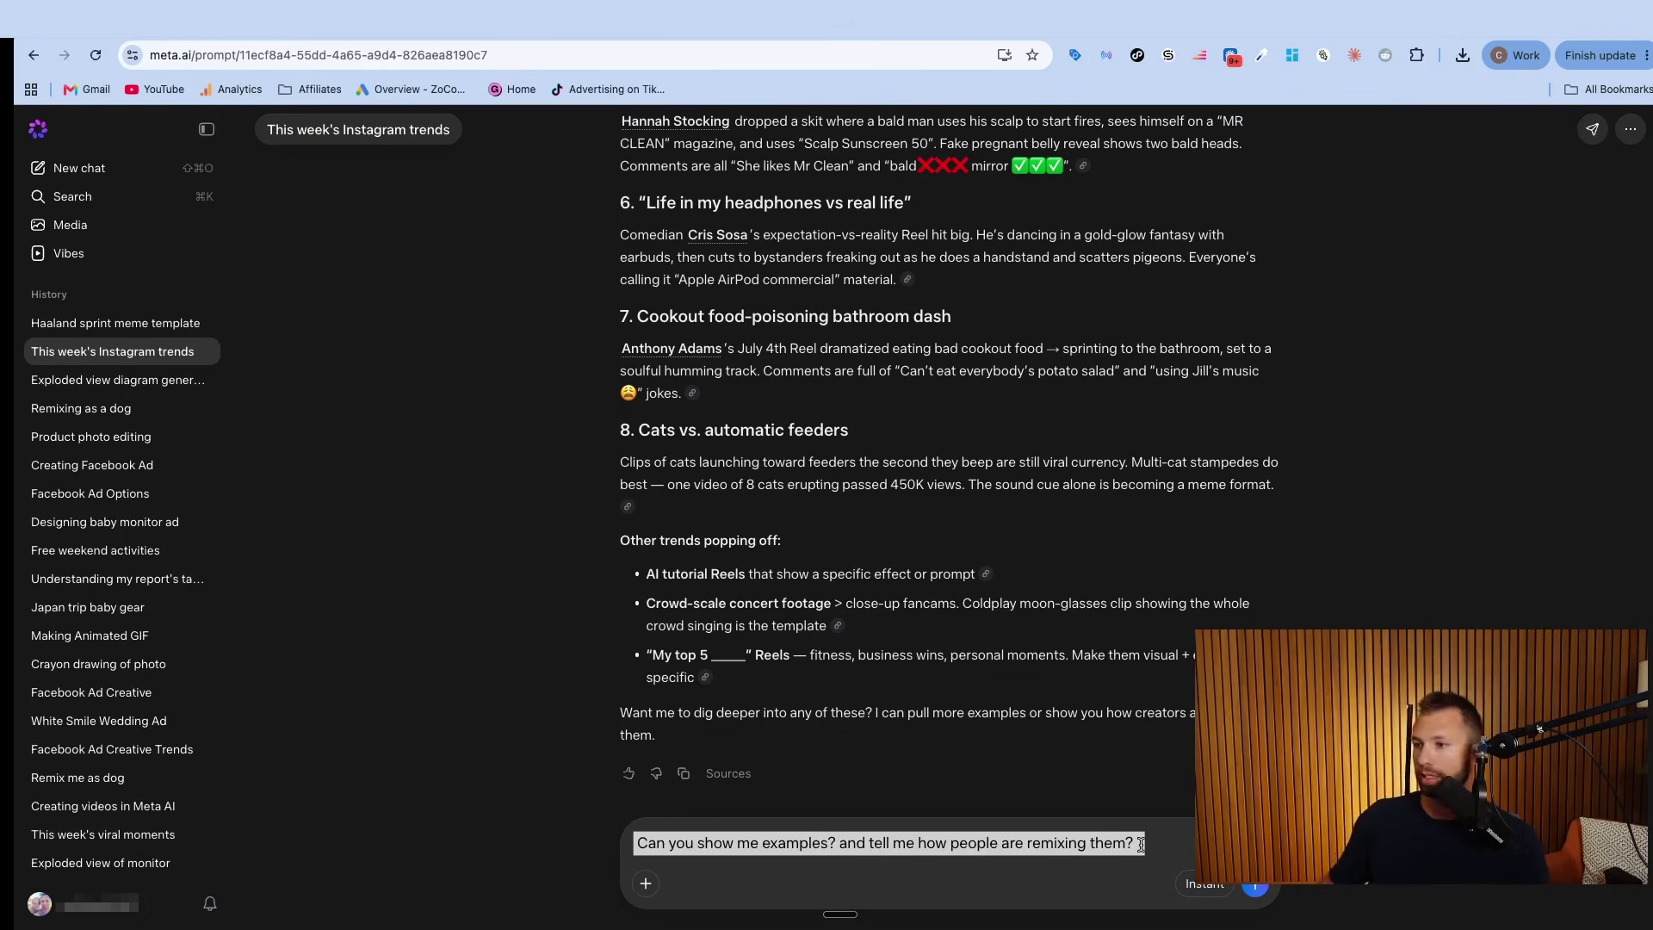
pyautogui.press('Return')
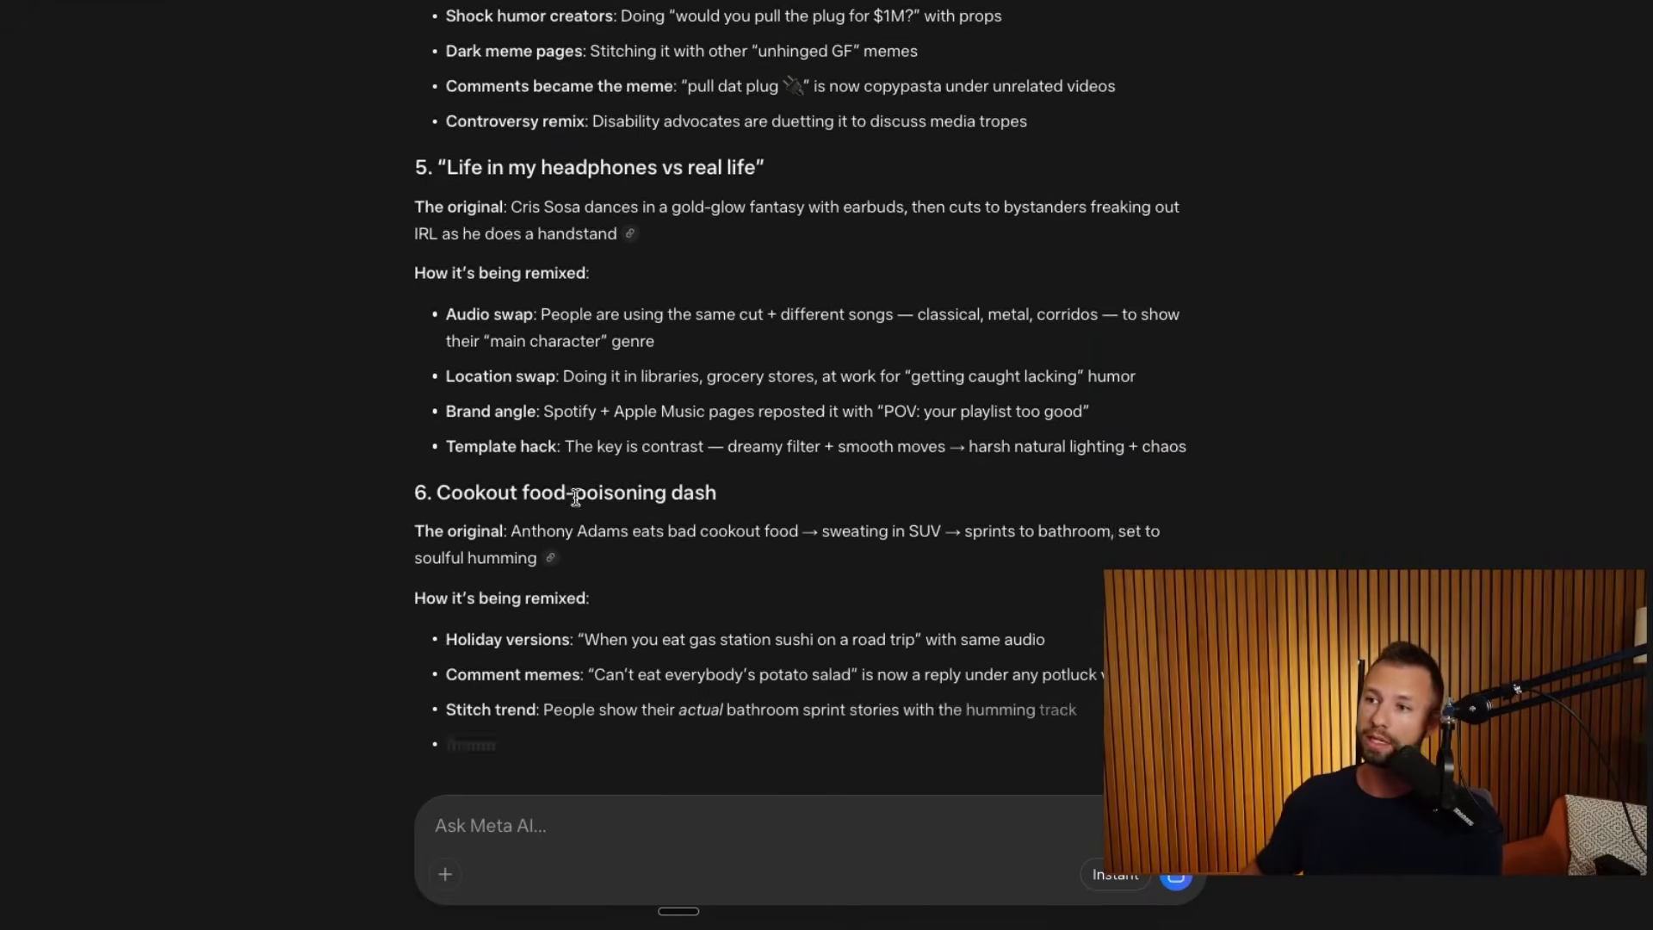
# - Review the follow-up answer's viral examples and remix notes from the Empire State Building flag meme to the closing question
pyautogui.scroll(10, 575, 503)
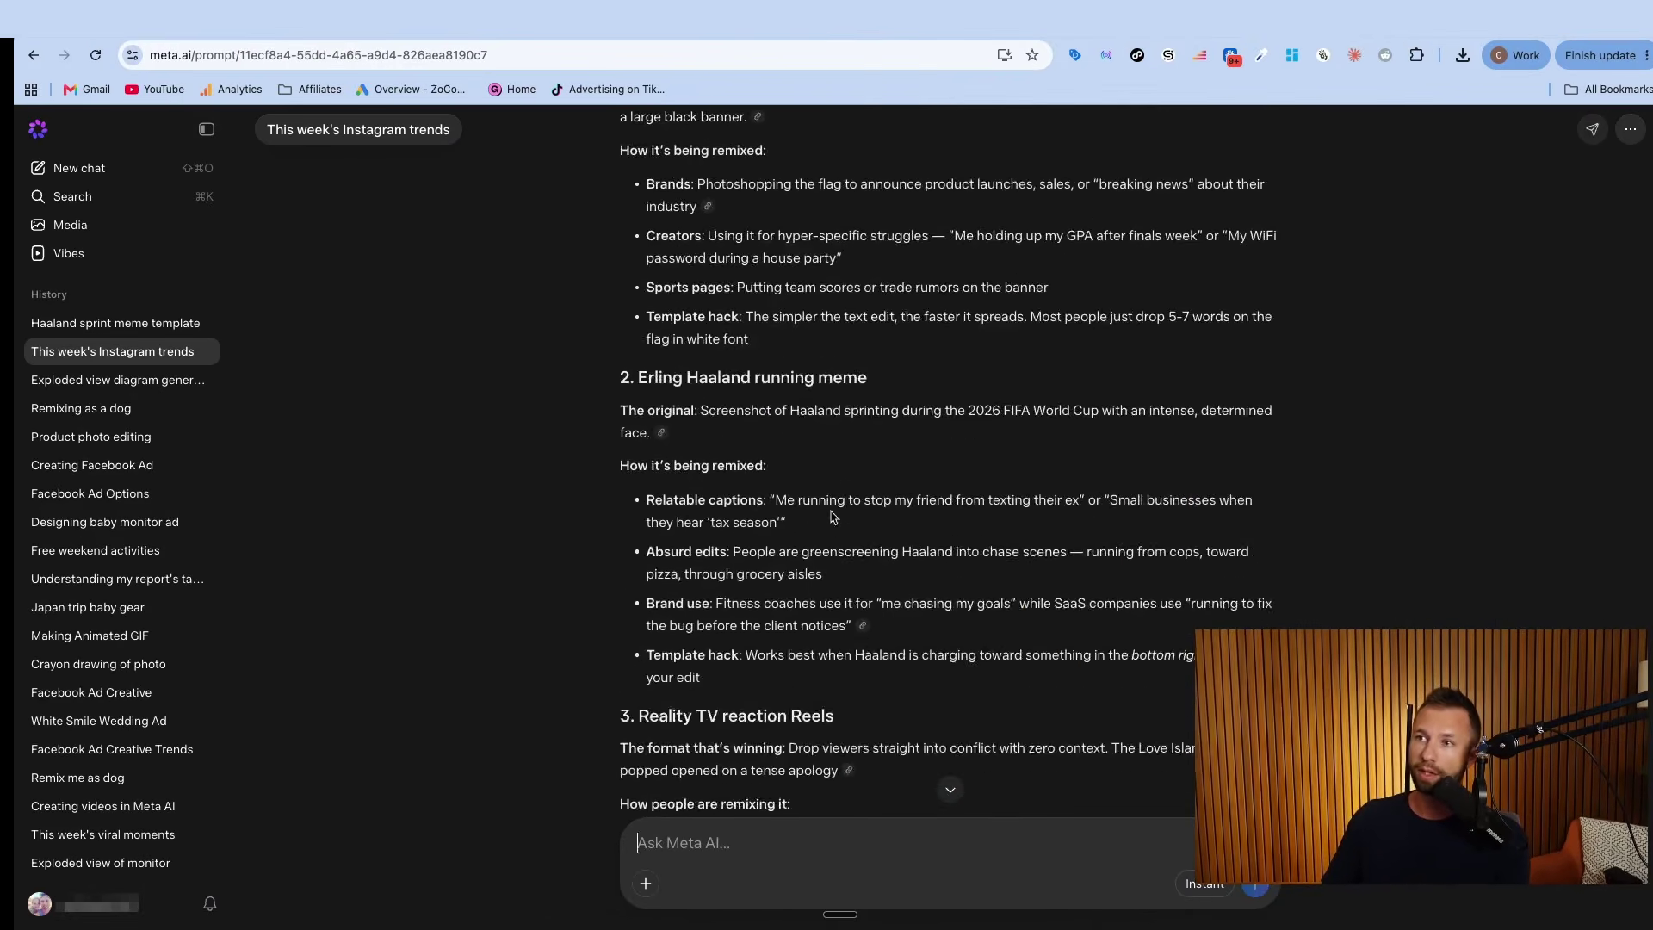
pyautogui.scroll(5, 831, 516)
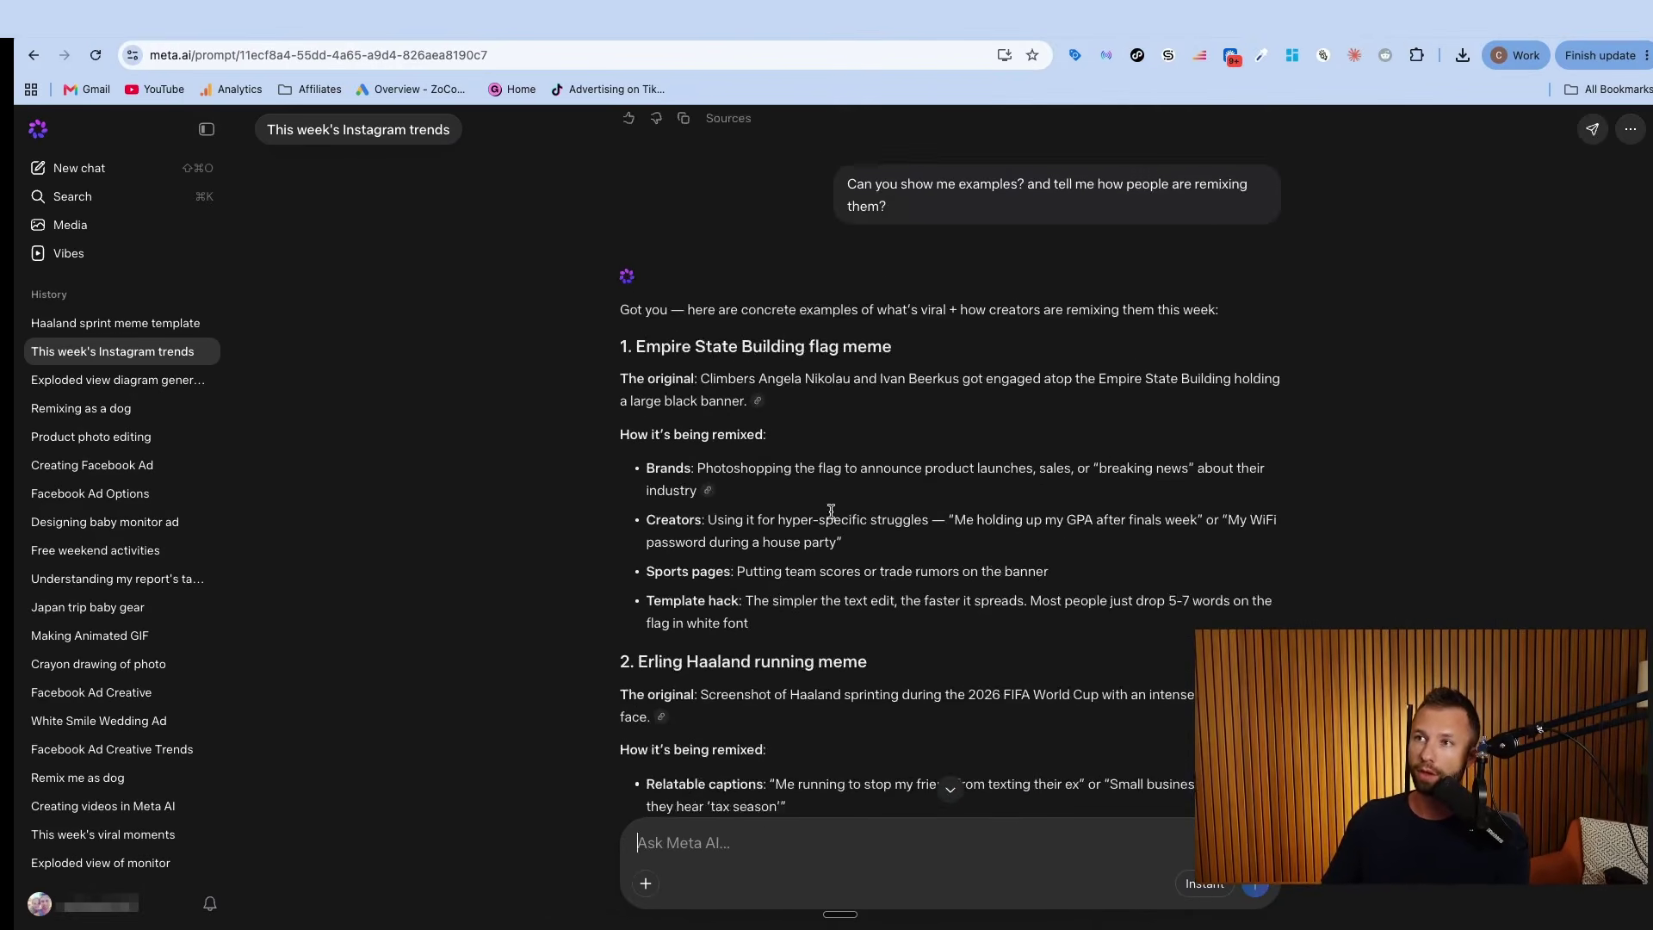
pyautogui.scroll(-20, 809, 534)
pyautogui.scroll(5, 796, 553)
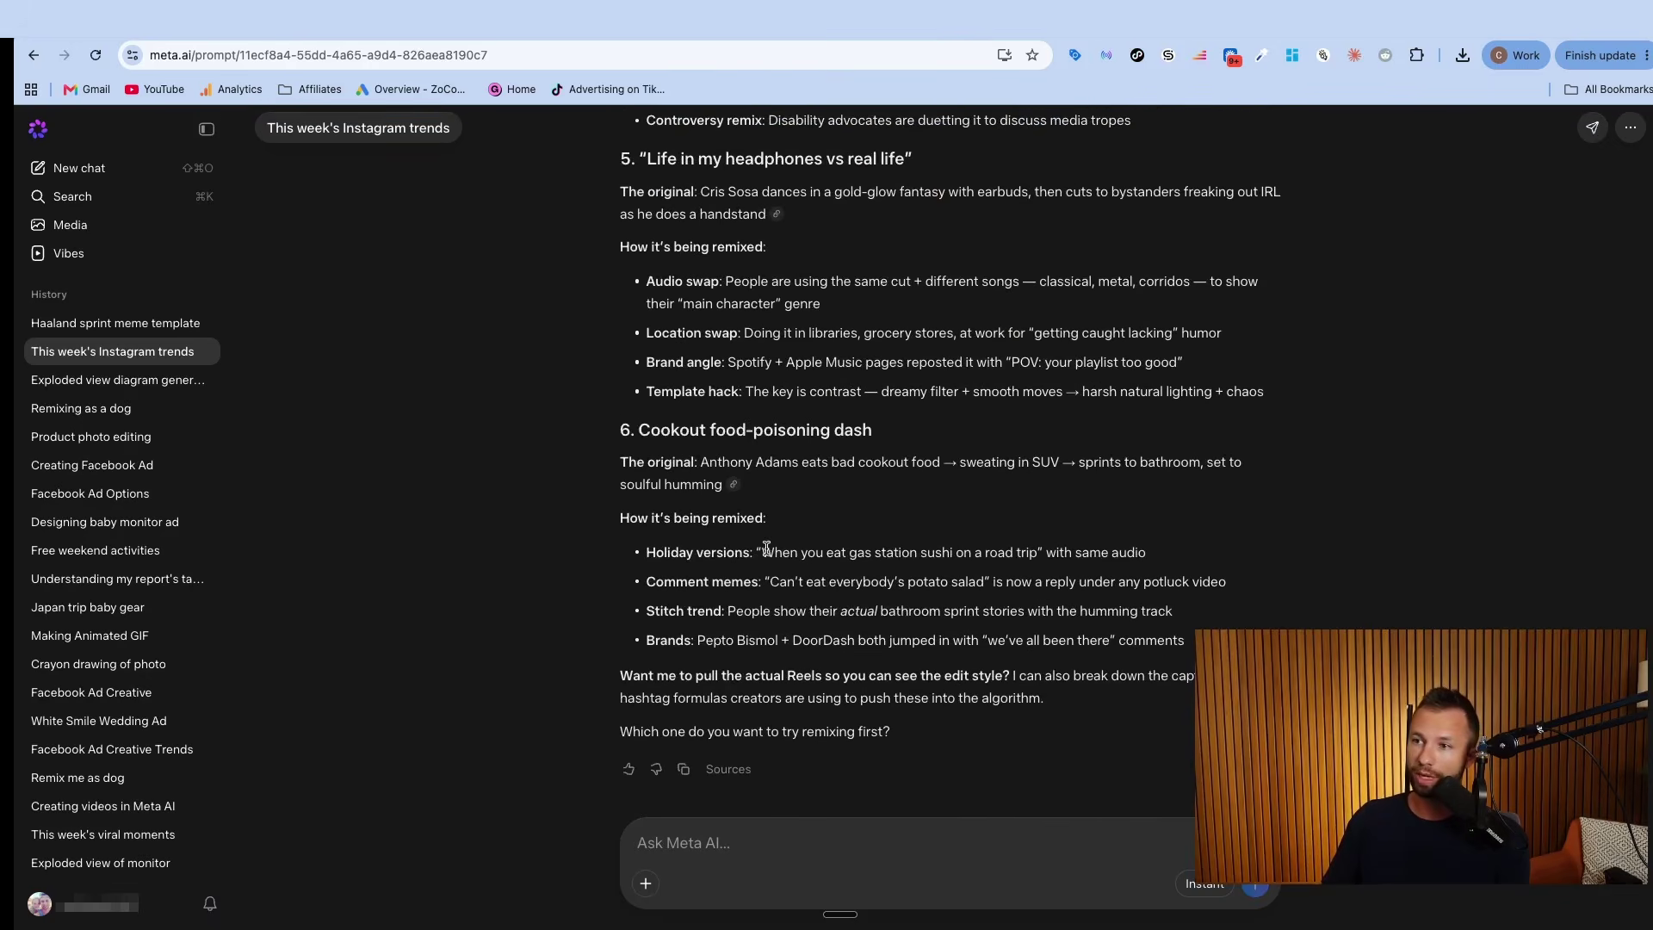
# - In a new Discover products chat, request products for a long flight and for carrying a 10 month old baby around Japan's many stairs
pyautogui.press('super+shift+o')
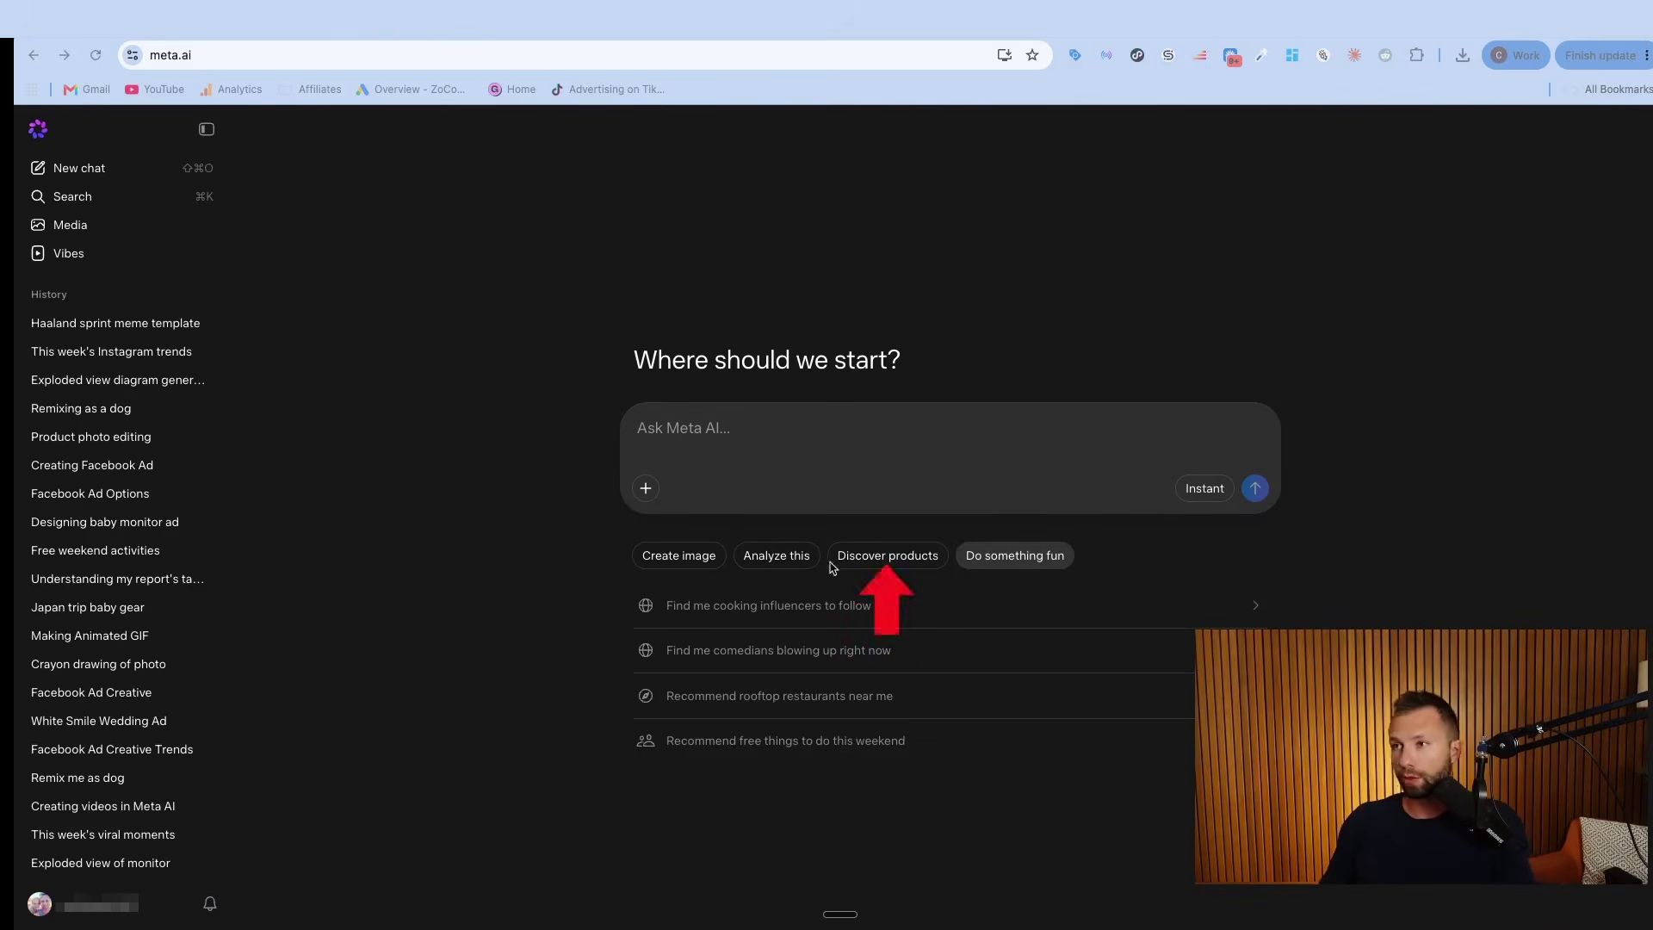
pyautogui.click(860, 556)
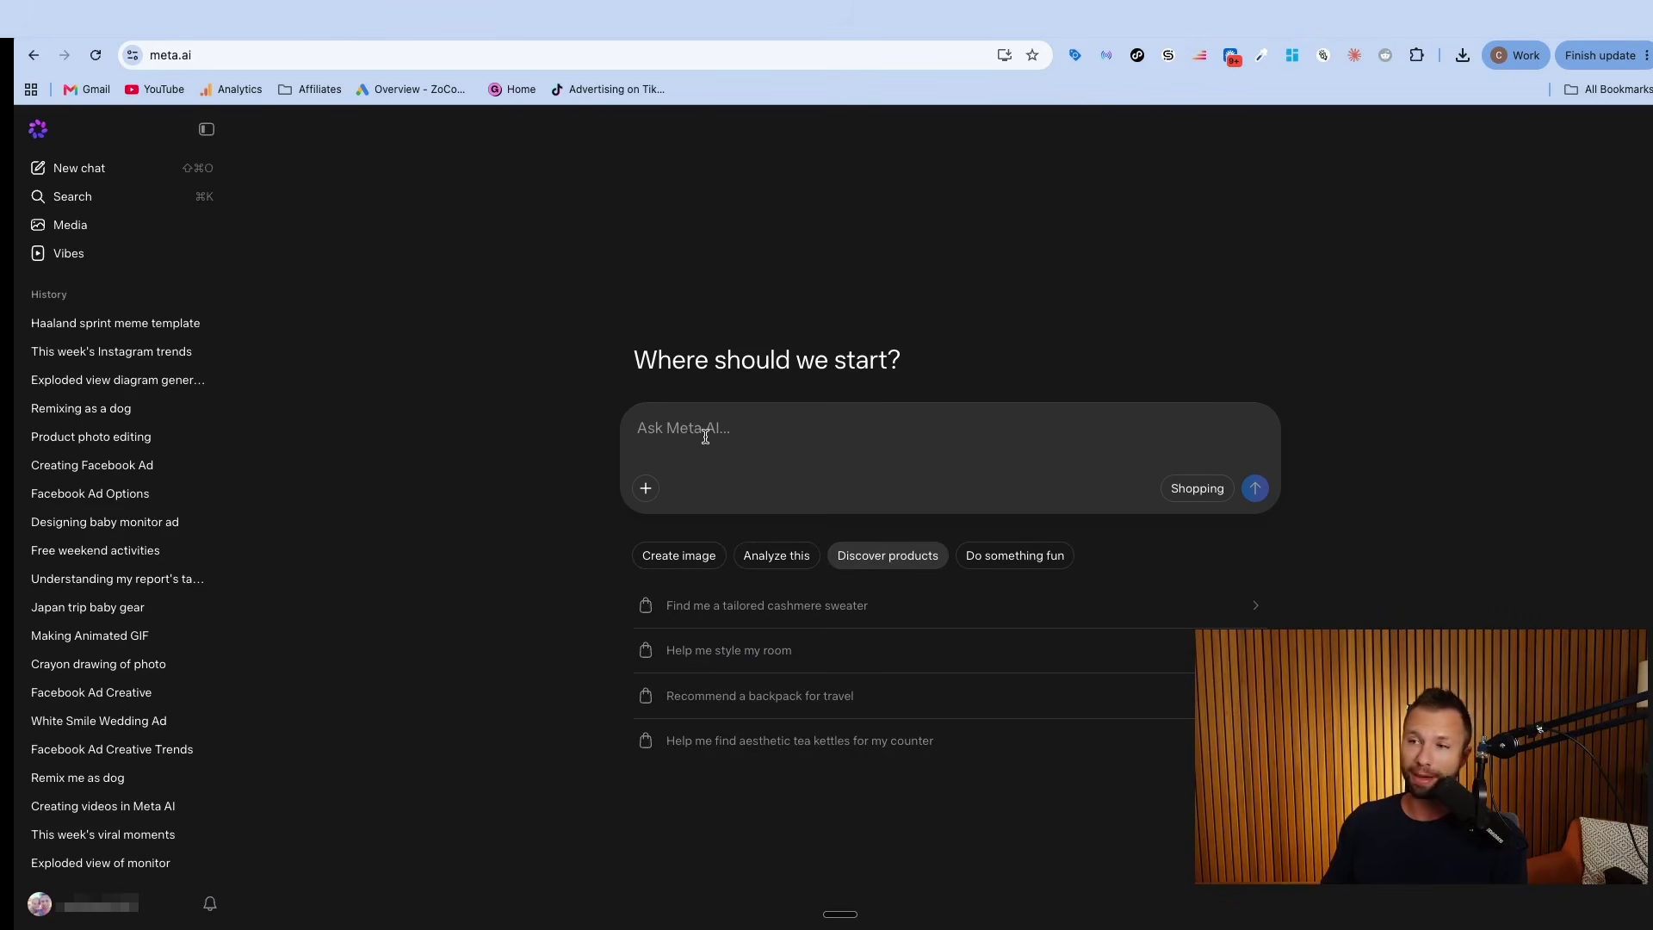
pyautogui.write("I'm getting ready to go to Japan to have with a 10 month old baby. It is a long flight, and also inside of Japan I heard that there are lots of stairs. Can you recommend some products to make the flight better and carrying the baby around Japan easier for me and my wife?")
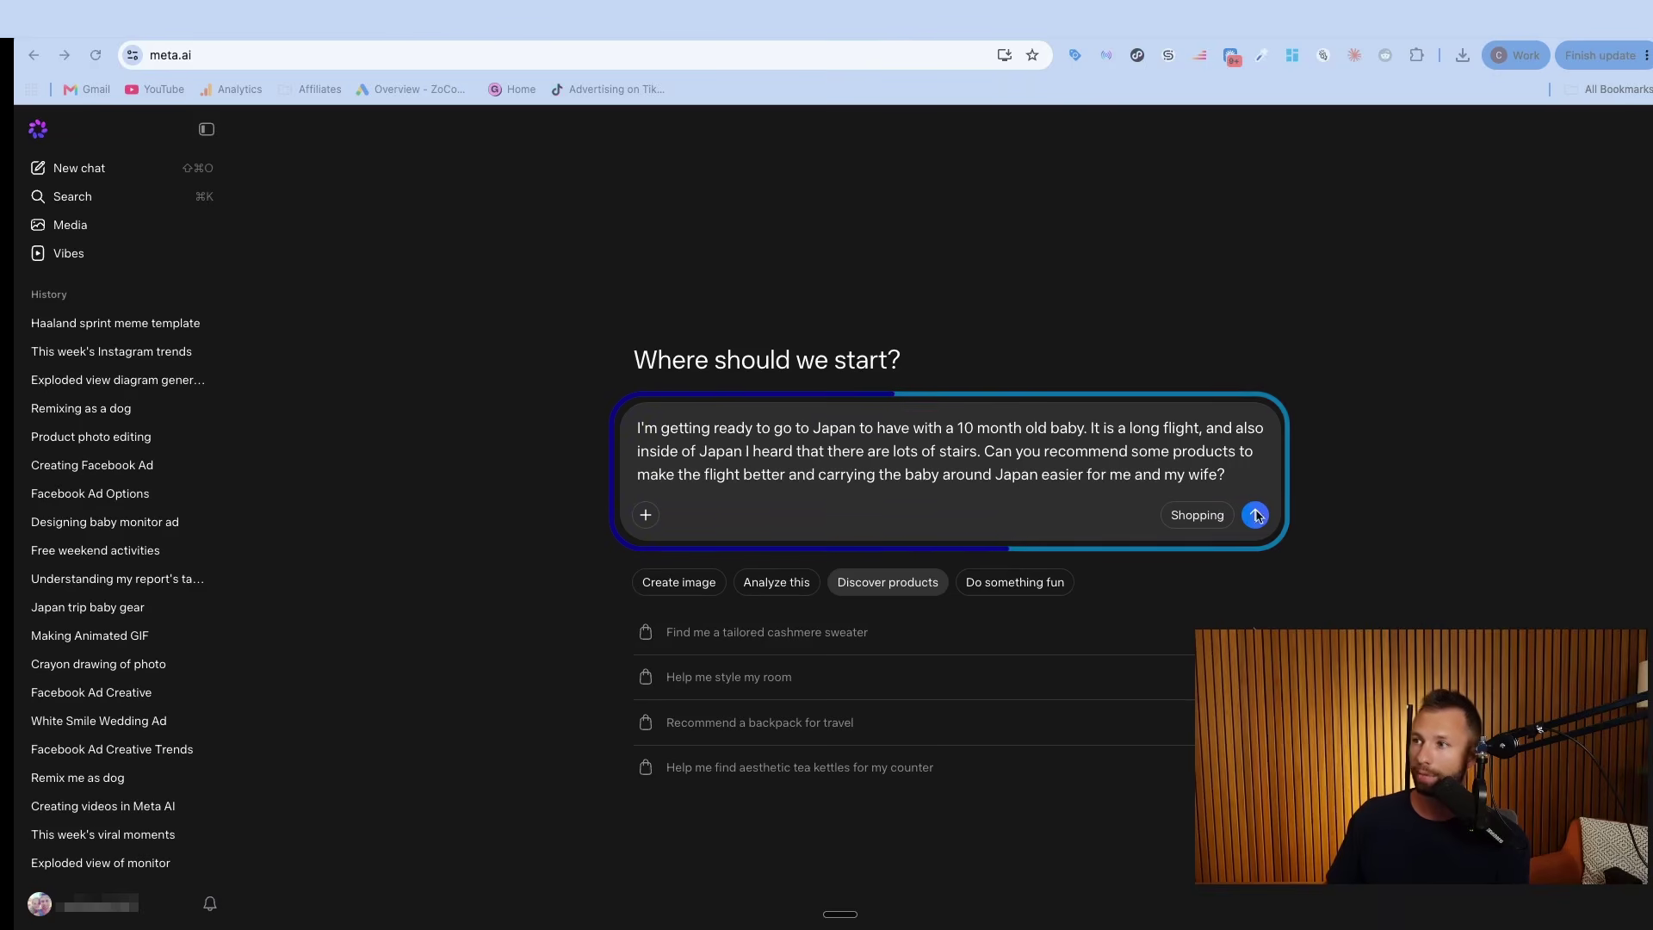
pyautogui.click(1265, 535)
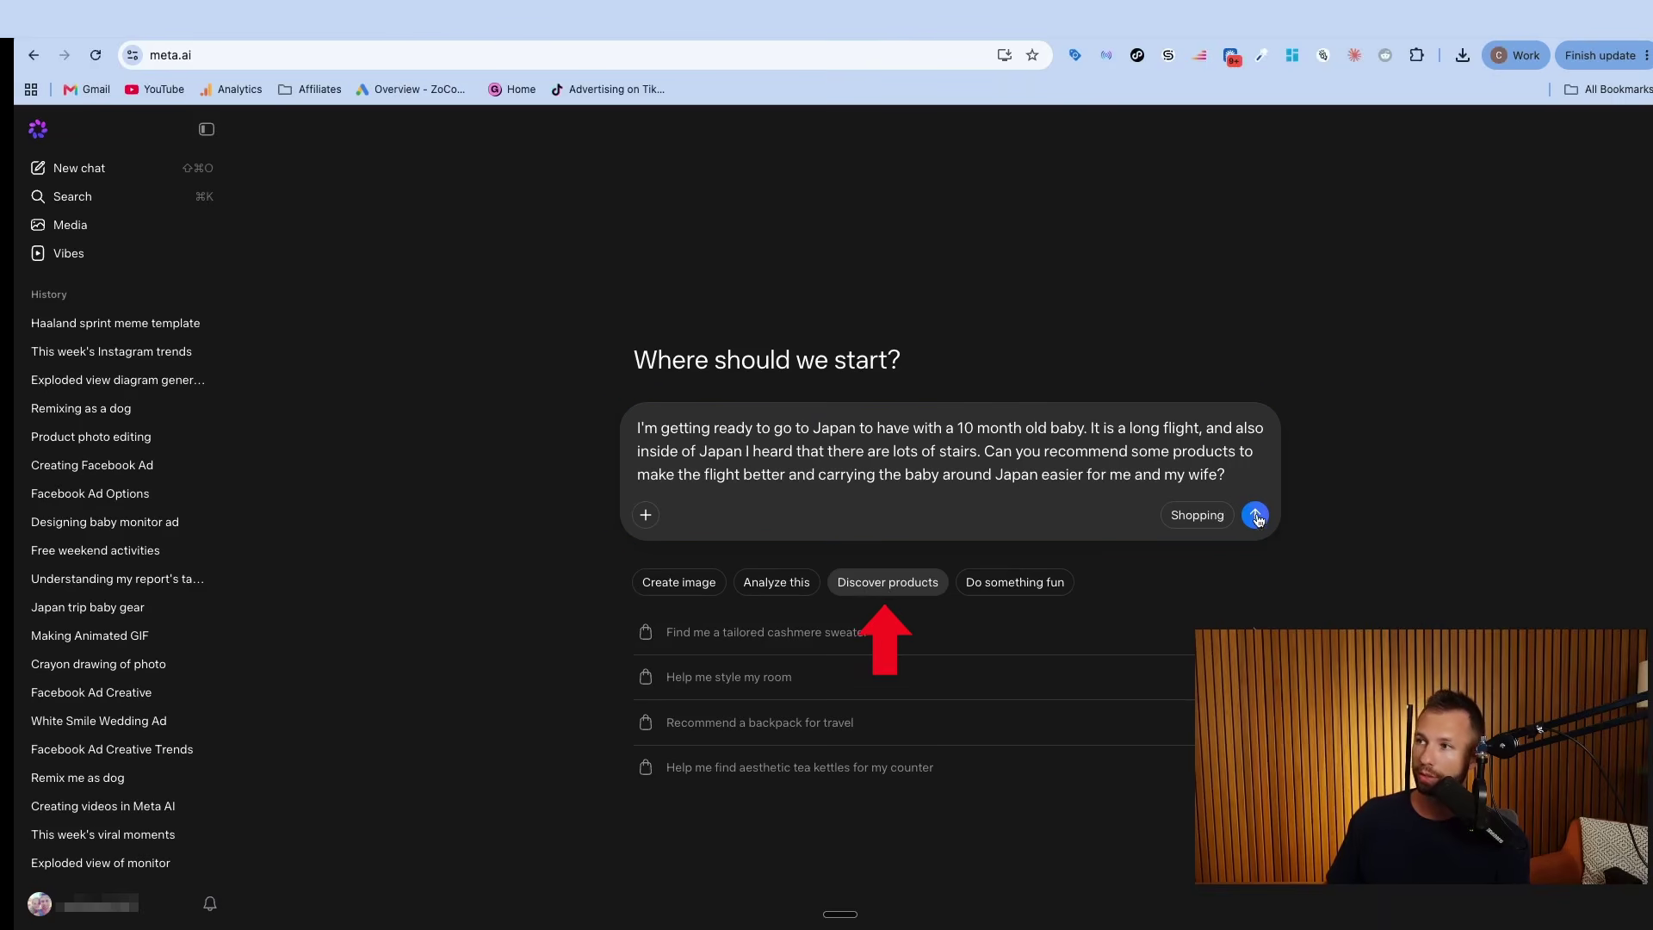
pyautogui.click(1256, 516)
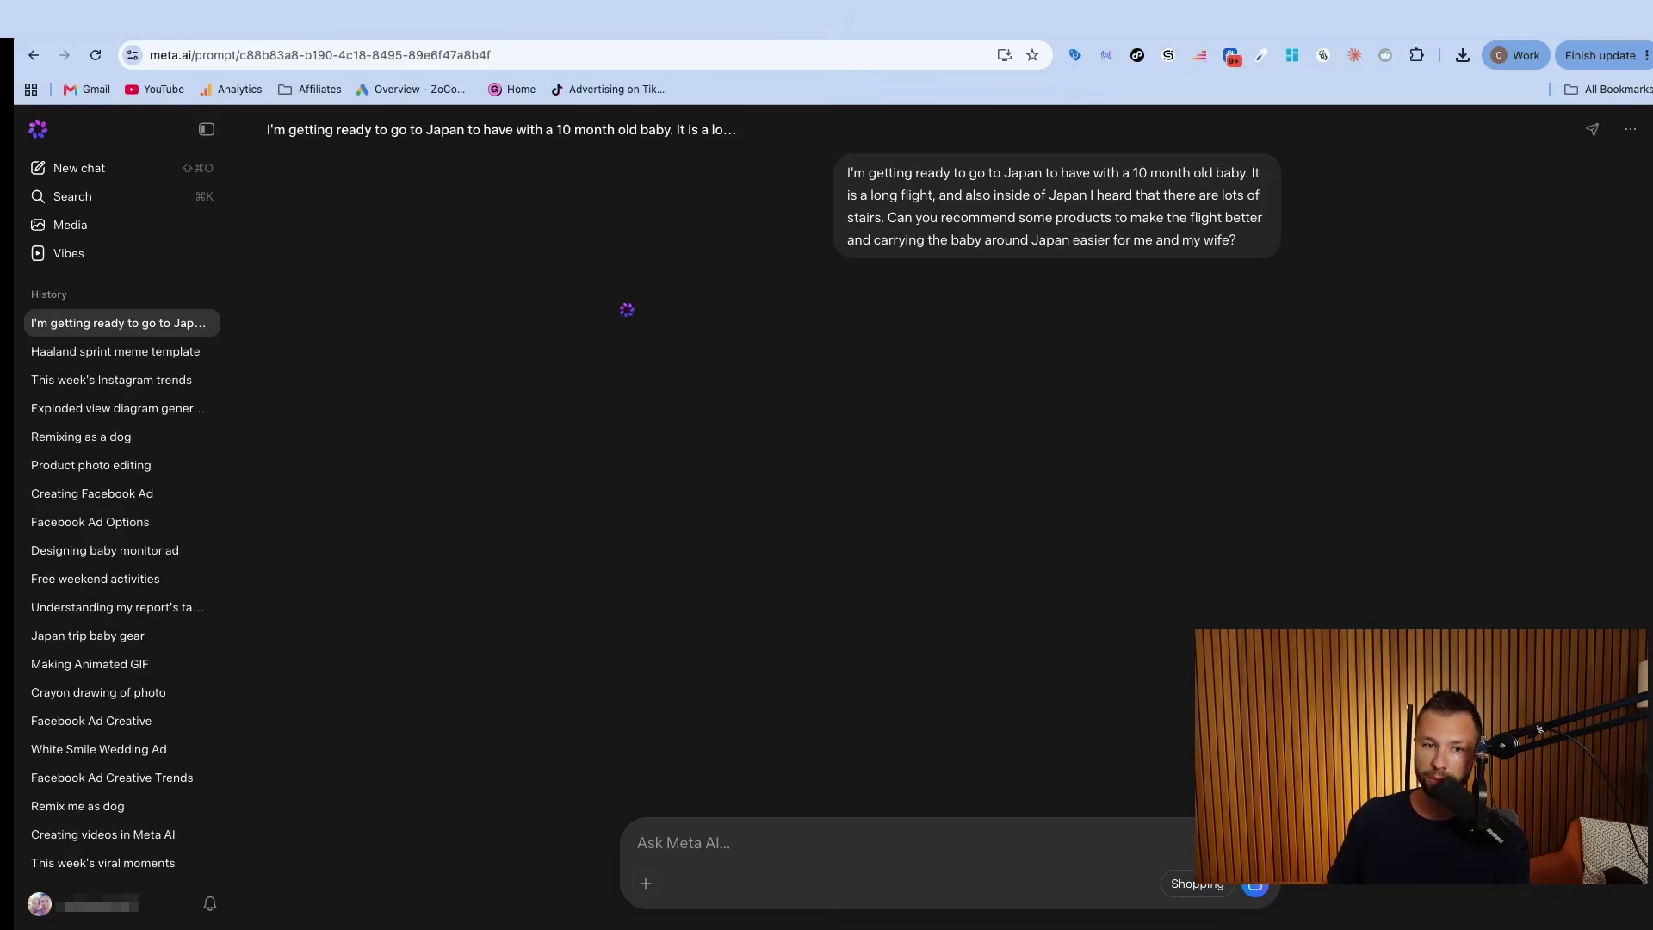
# - Examine the Japan trip answer's Instagram Reels, flight products, strollers and baby carriers, highlighting the "My pick for your trip" section
pyautogui.scroll(-1, 754, 455)
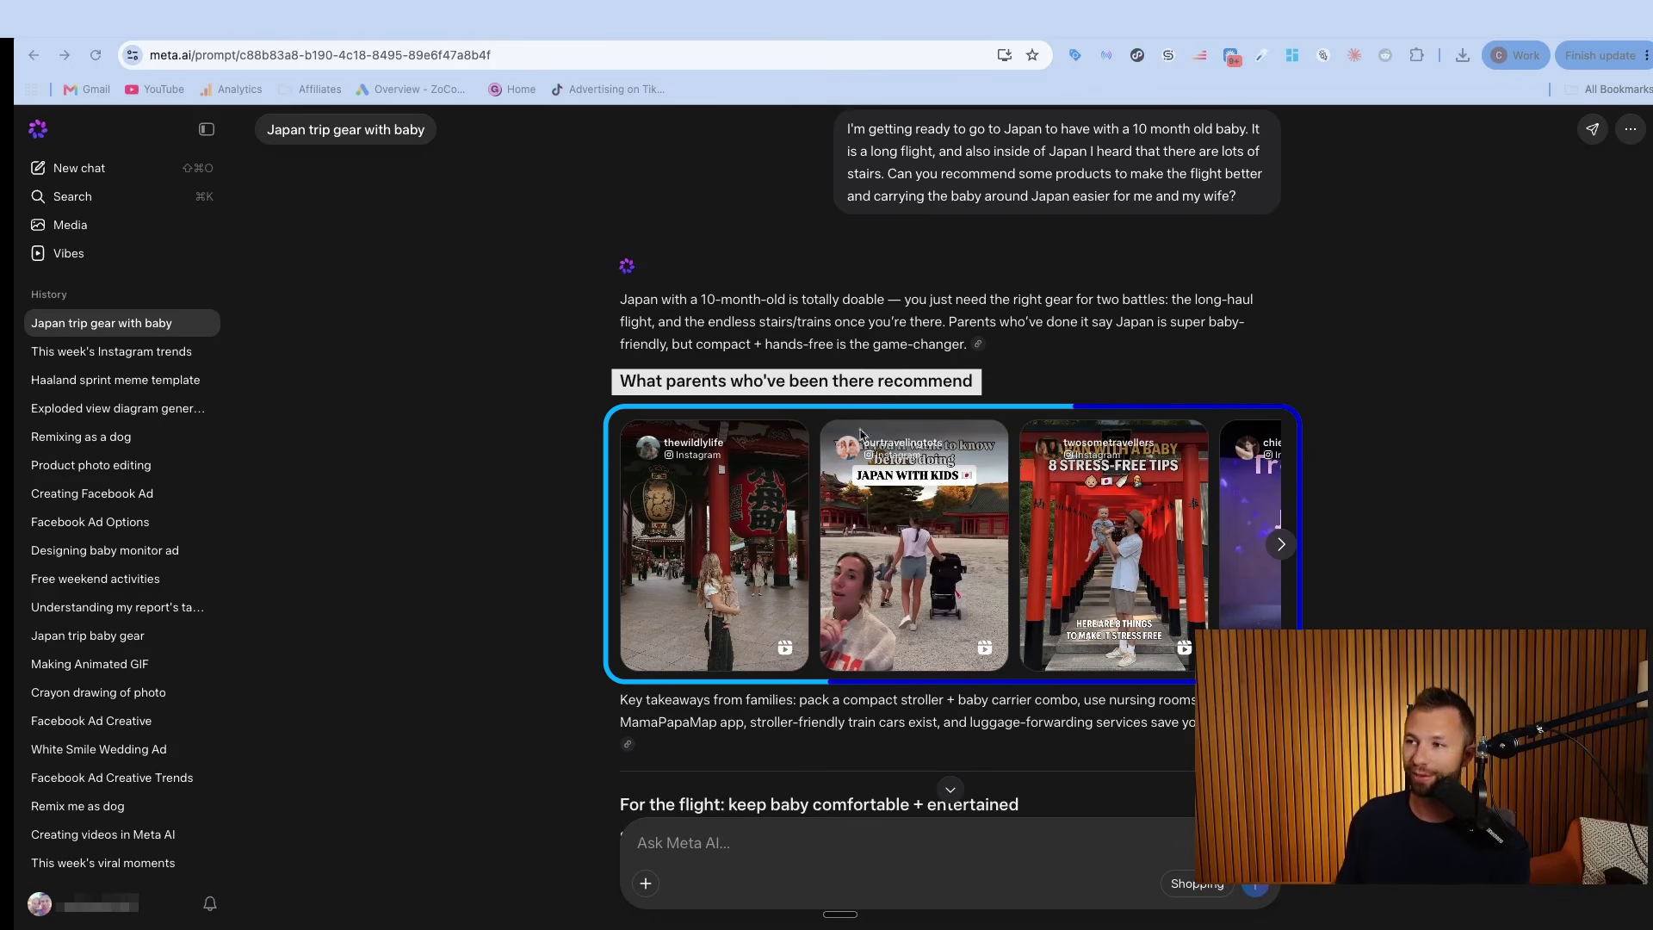
pyautogui.hscroll(3, 860, 433)
pyautogui.scroll(-12, 826, 473)
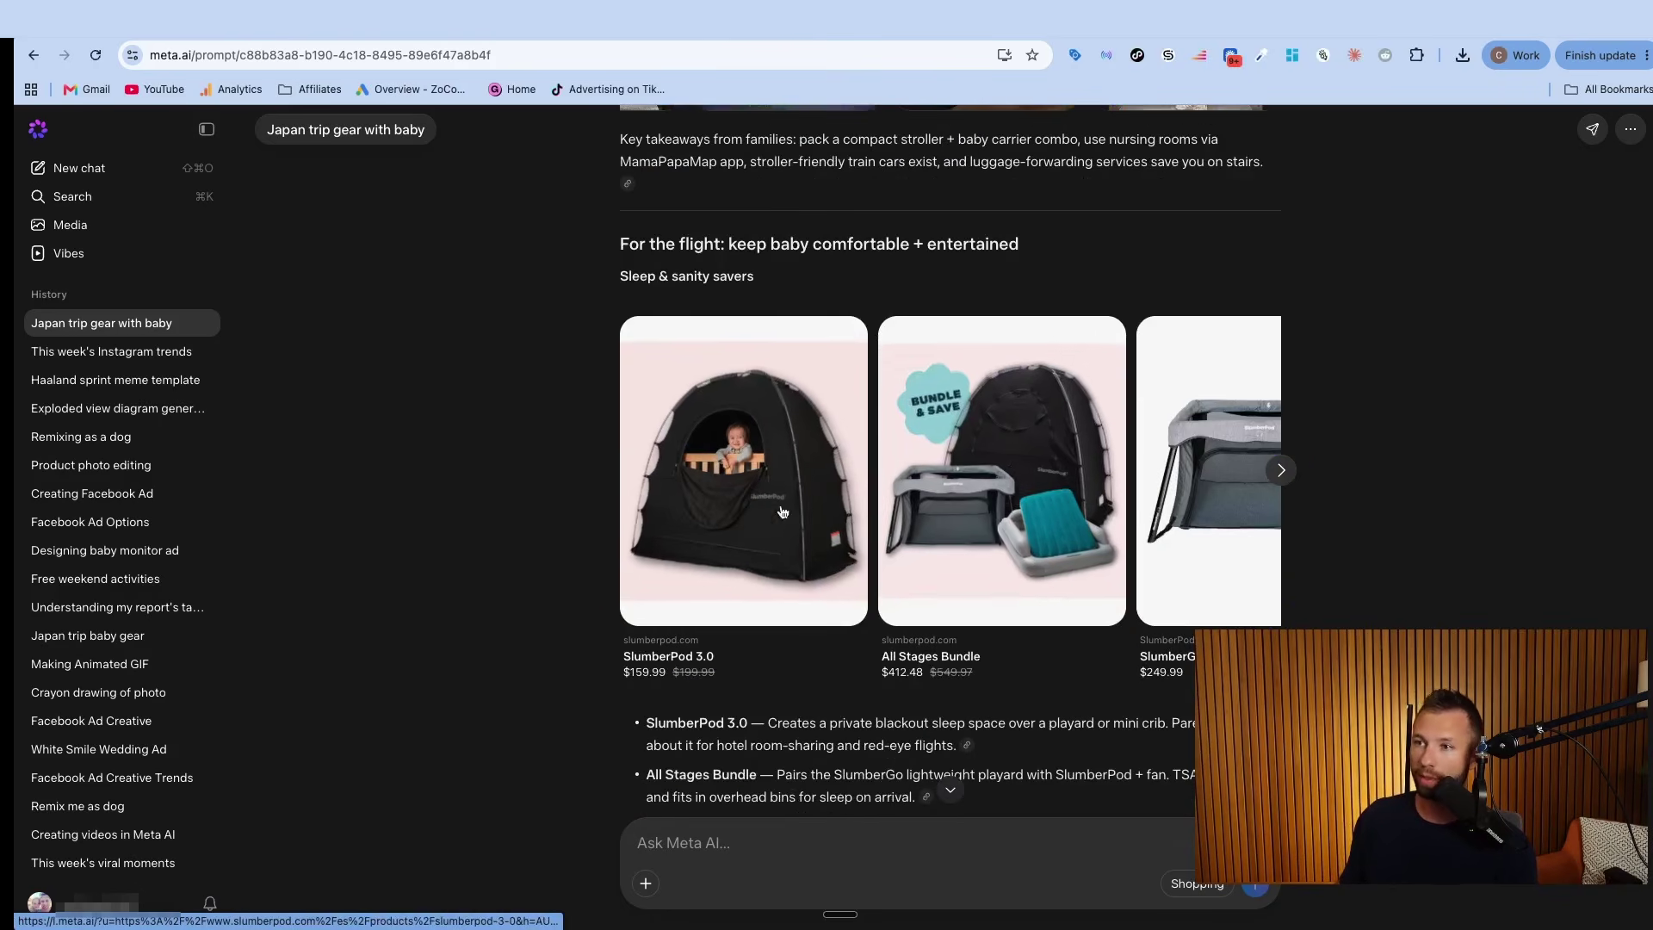
pyautogui.scroll(-7, 1032, 495)
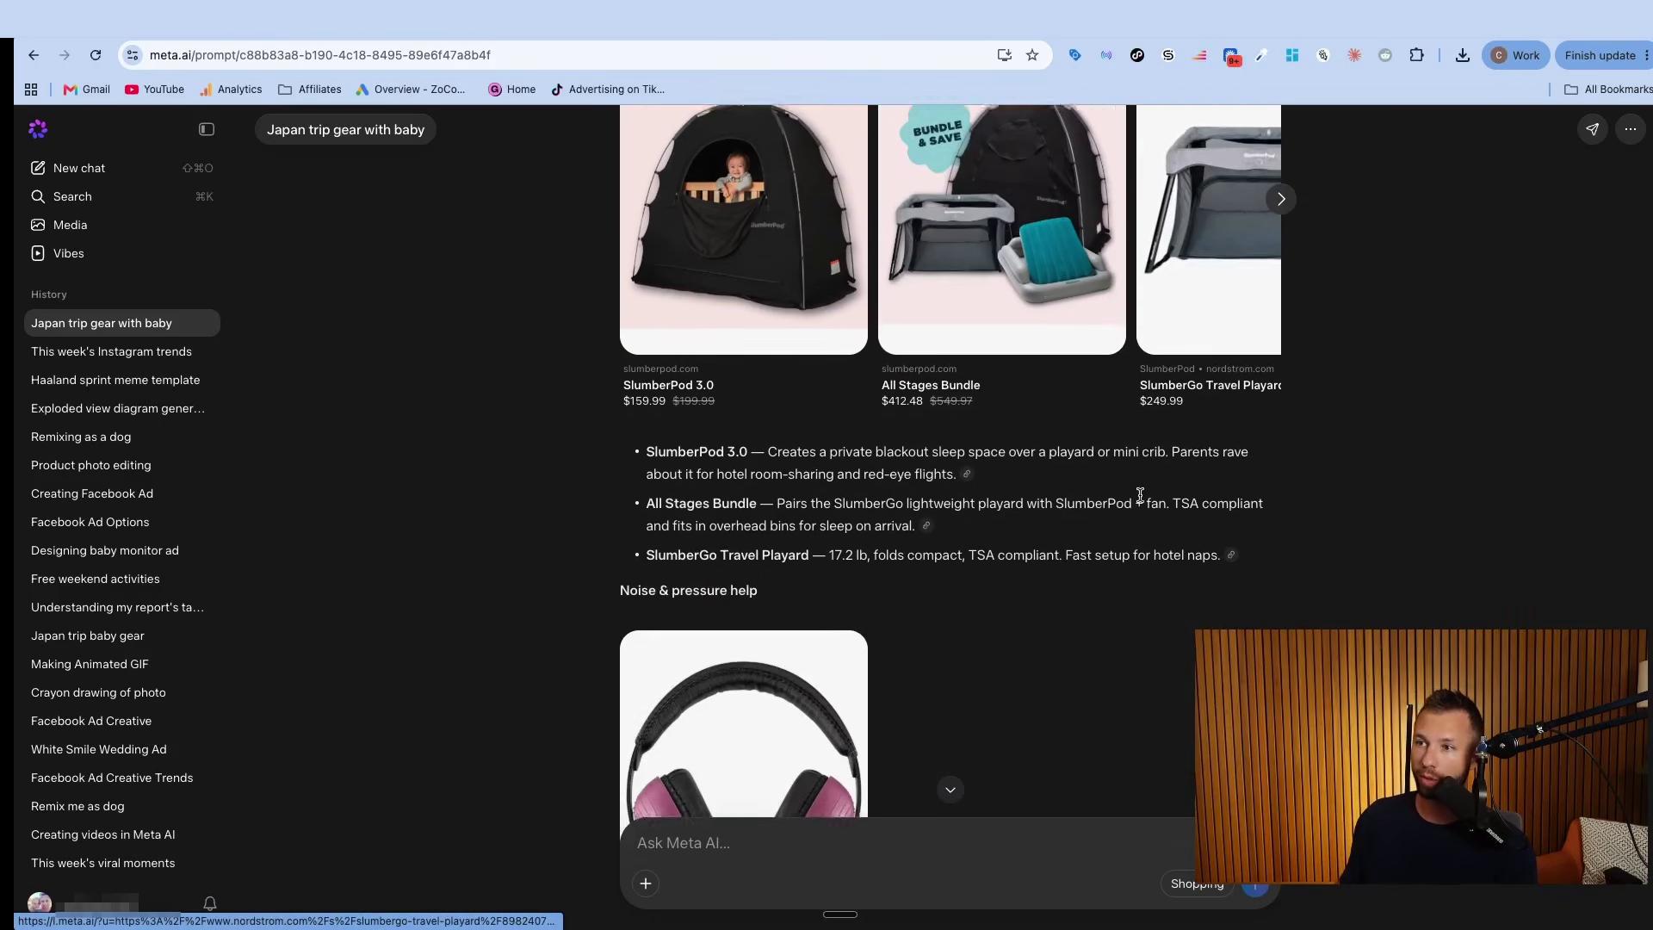
pyautogui.scroll(-10, 903, 482)
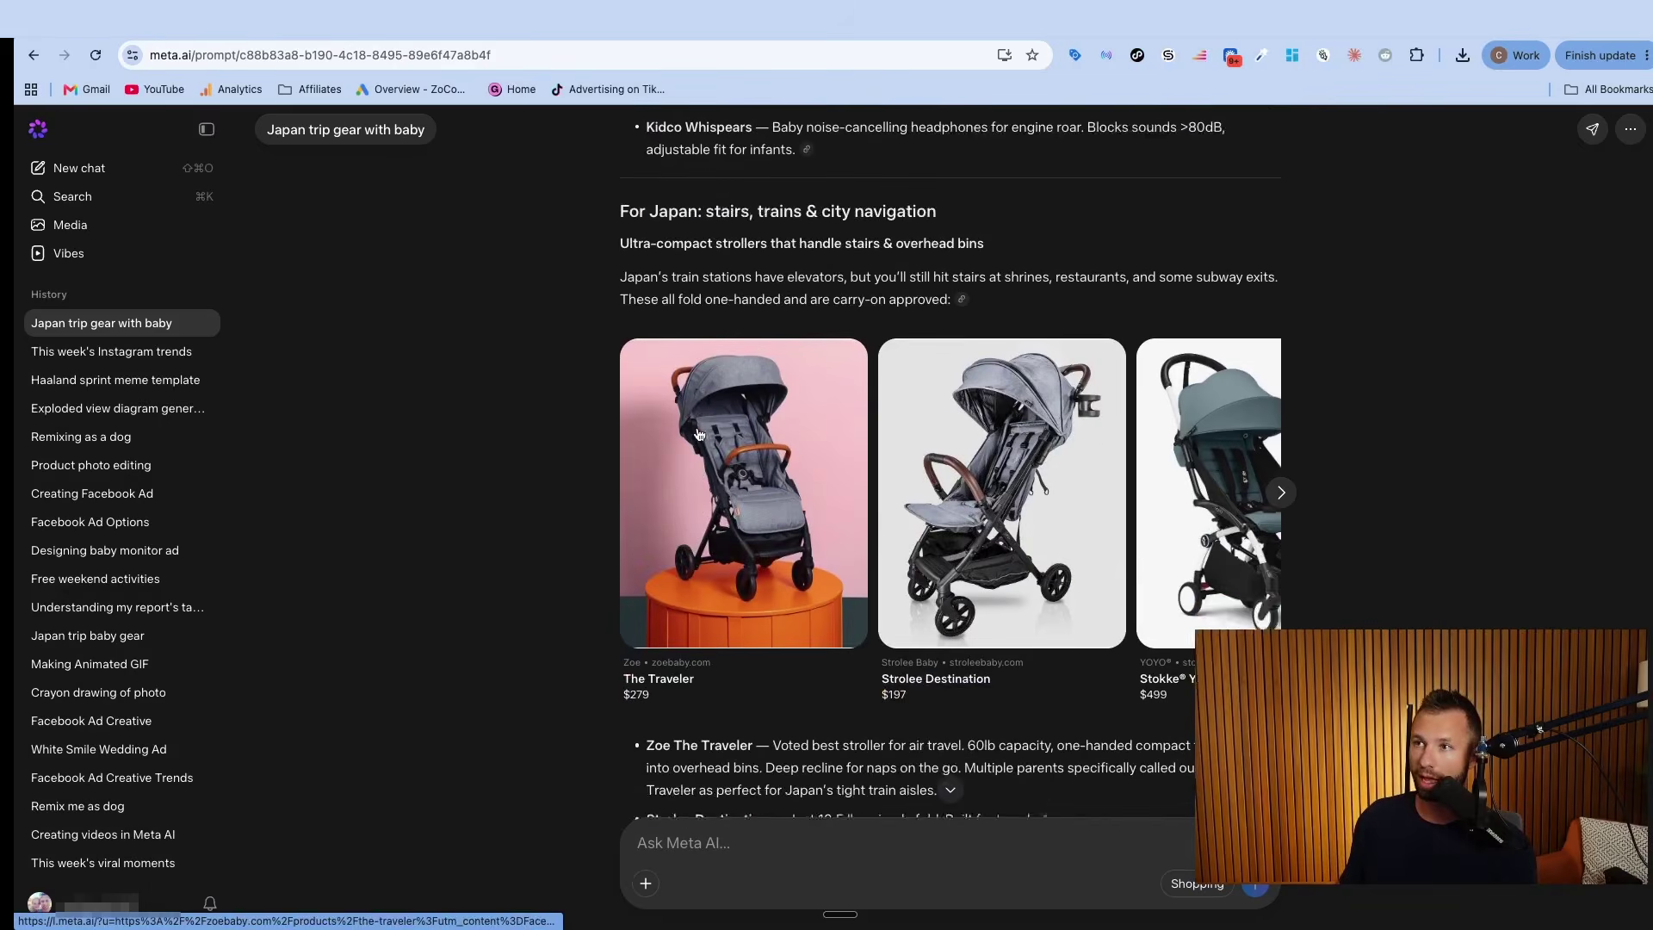
pyautogui.scroll(-12, 911, 502)
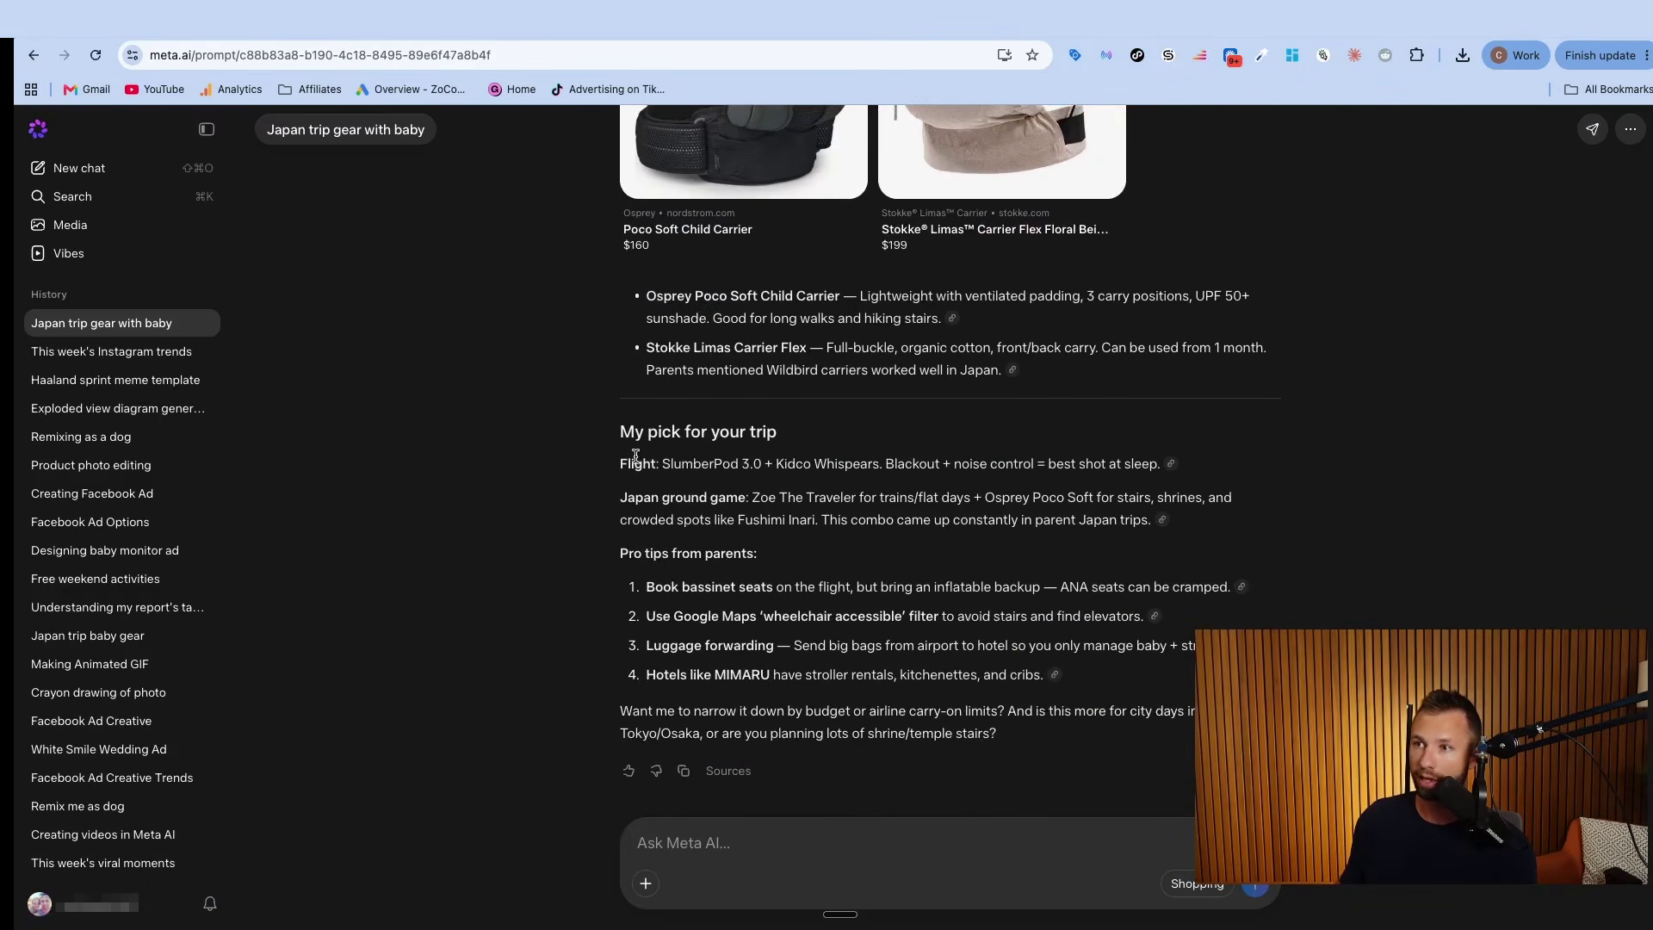
pyautogui.moveTo(770, 491); pyautogui.dragTo(1096, 728)
pyautogui.scroll(20, 1124, 711)
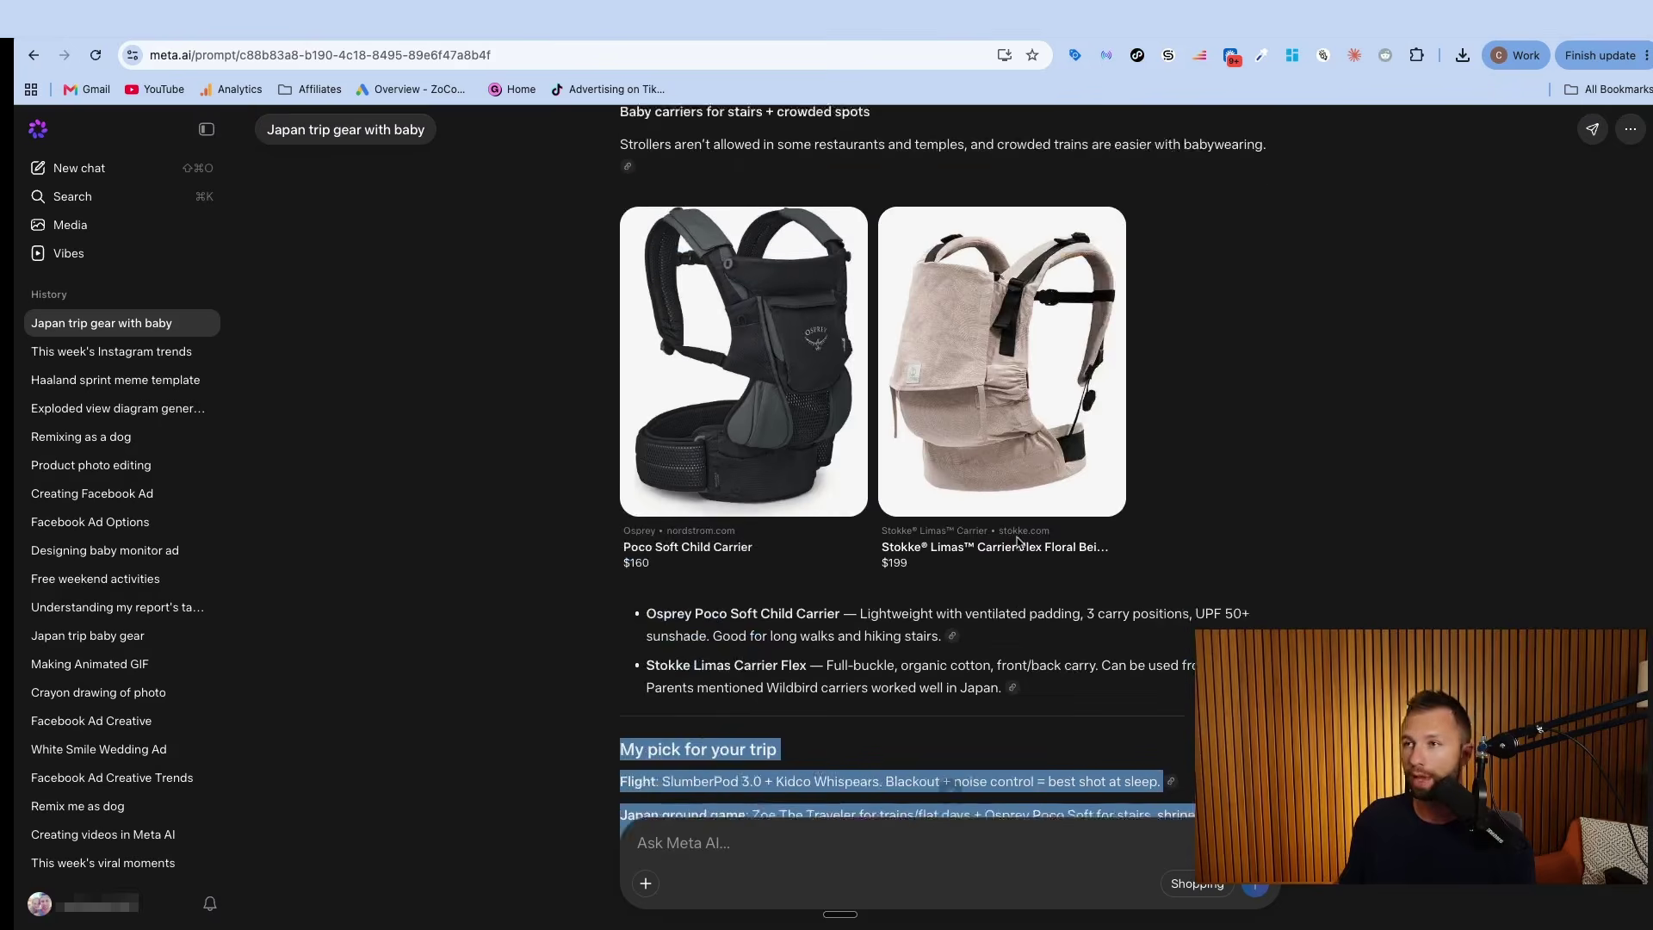
pyautogui.scroll(4, 753, 511)
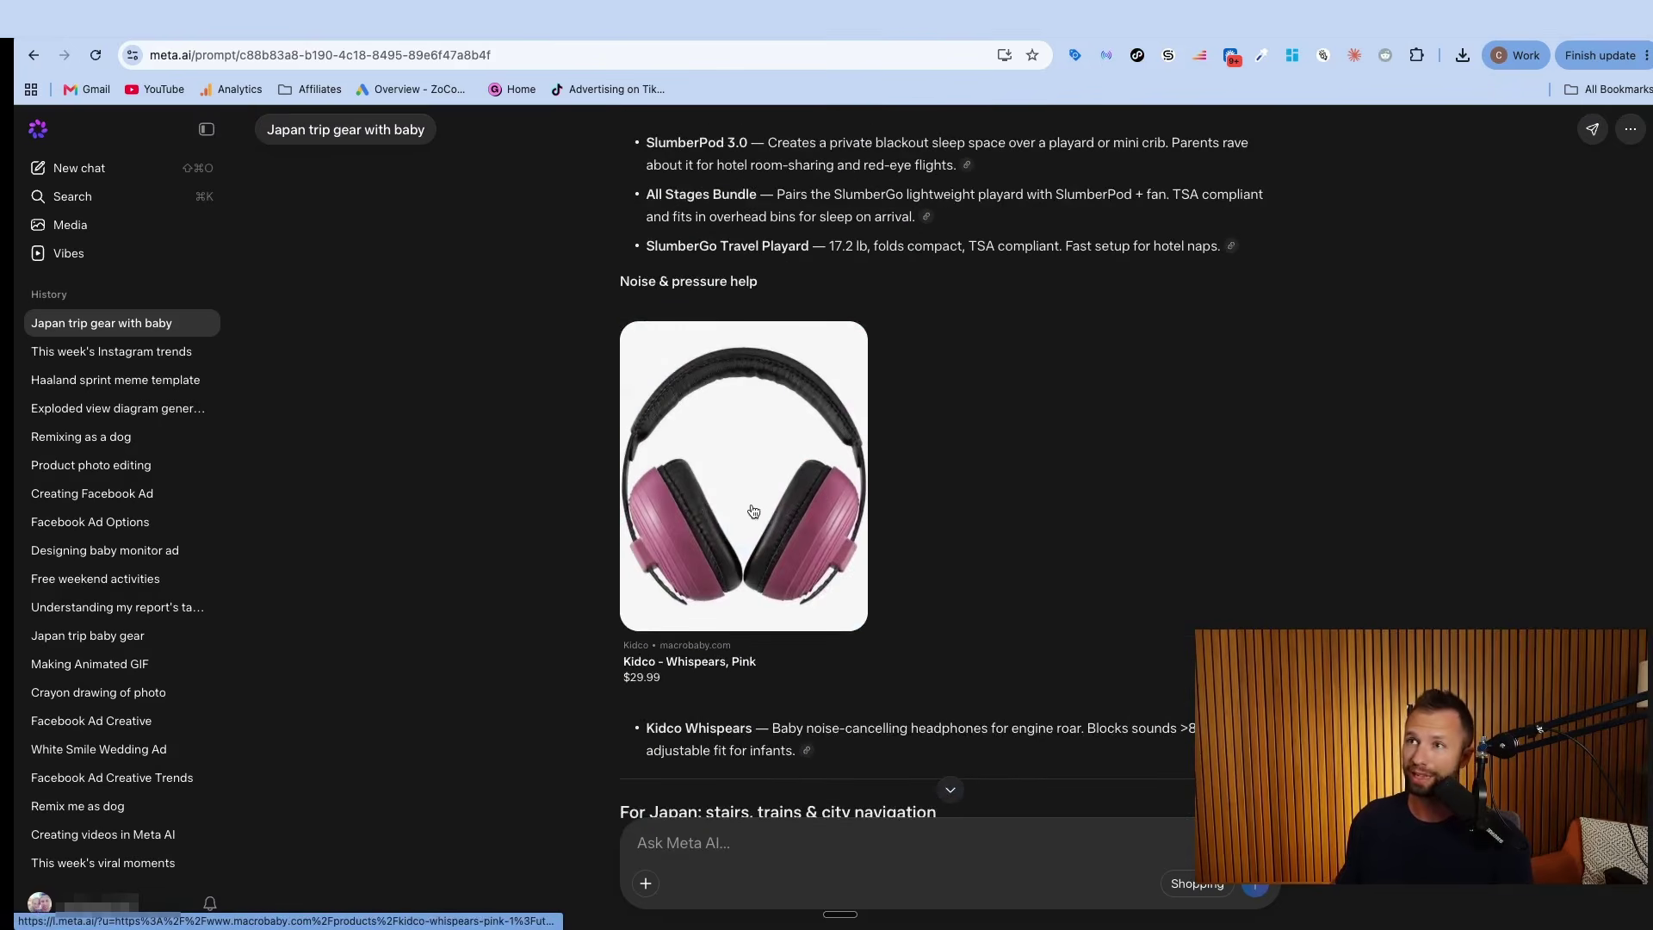